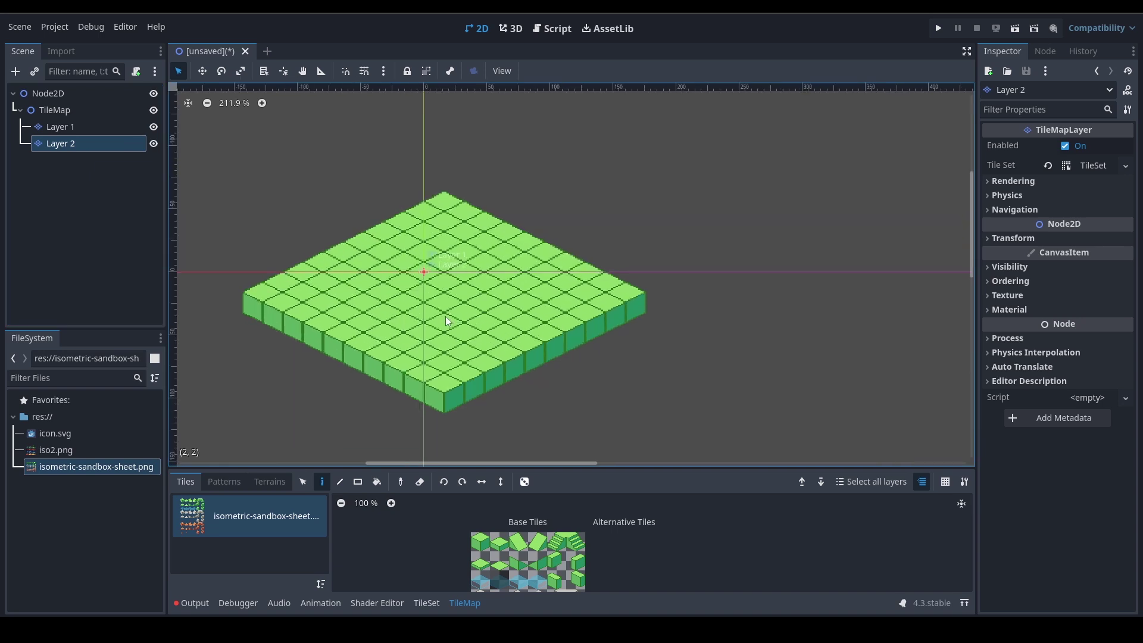
- Add a new TileMapLayer under the TileMap node and rename it Layer 3
{"action": "mouse_move", "coordinate": [297, 291]}
{"action": "right_mouse_down"}
{"action": "mouse_move", "coordinate": [456, 198]}
{"action": "mouse_move", "coordinate": [388, 238]}
{"action": "mouse_move", "coordinate": [621, 280]}
{"action": "mouse_move", "coordinate": [375, 357]}
{"action": "right_mouse_up"}
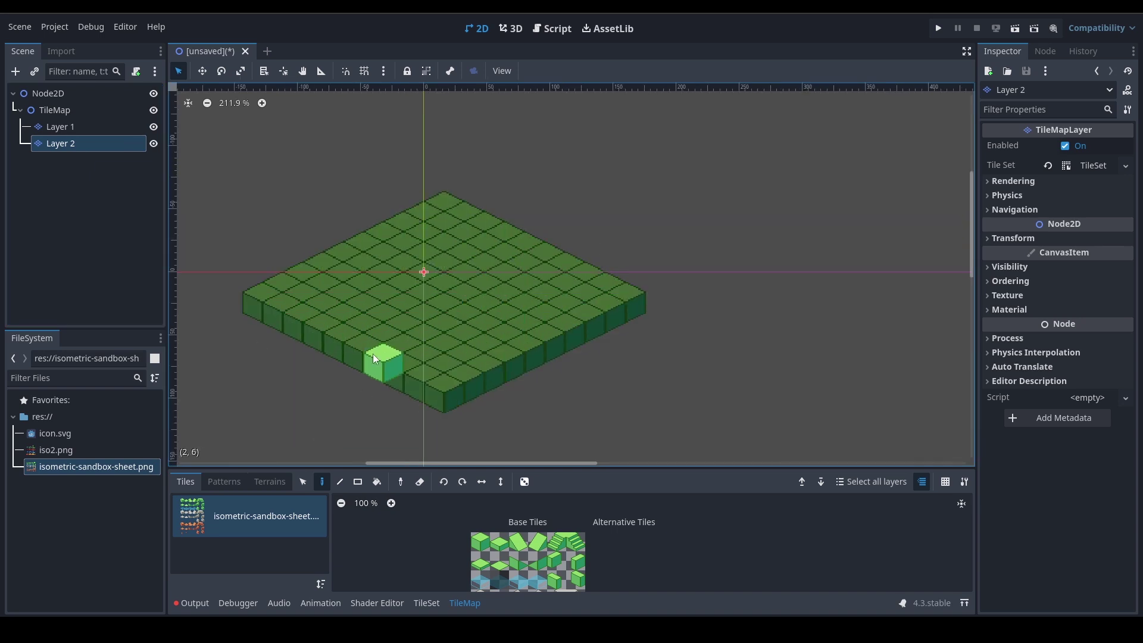
{"action": "left_click", "coordinate": [54, 110]}
{"action": "key", "text": "ctrl+a"}
{"action": "key", "text": "Return"}
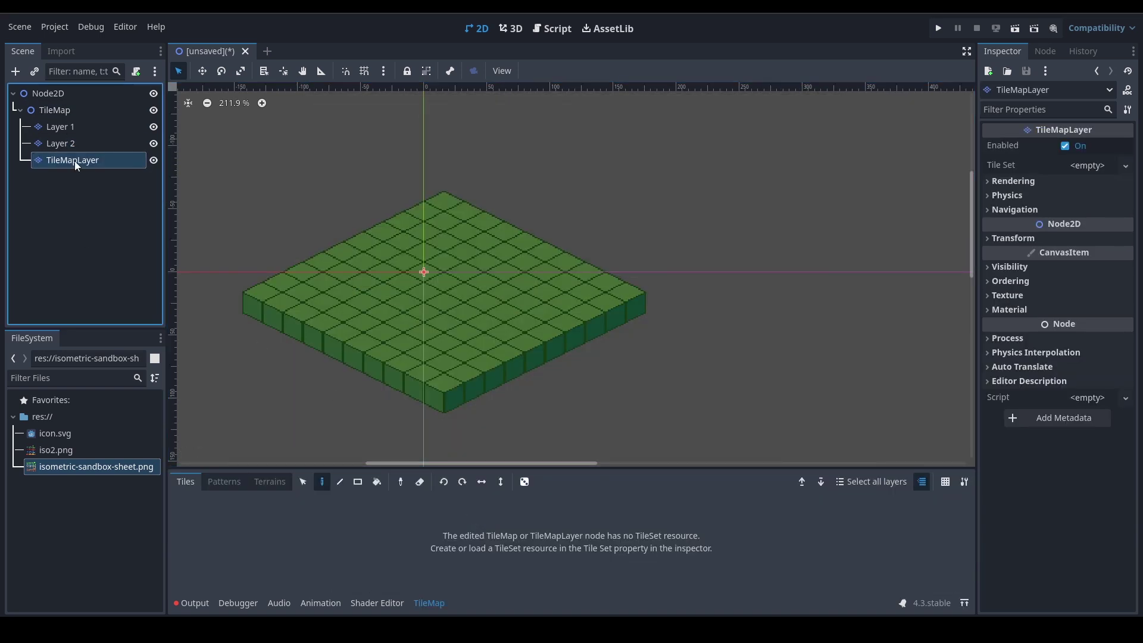
{"action": "double_click", "coordinate": [76, 160]}
{"action": "type", "text": "layer 3"}
{"action": "key", "text": "Return"}
- Save Layer 1's tile set as a resource file named TileSet.tres in the project root
{"action": "left_click", "coordinate": [60, 126]}
{"action": "left_click", "coordinate": [1118, 166]}
{"action": "left_click", "coordinate": [1048, 325]}
{"action": "type", "text": "TileSet.tres"}
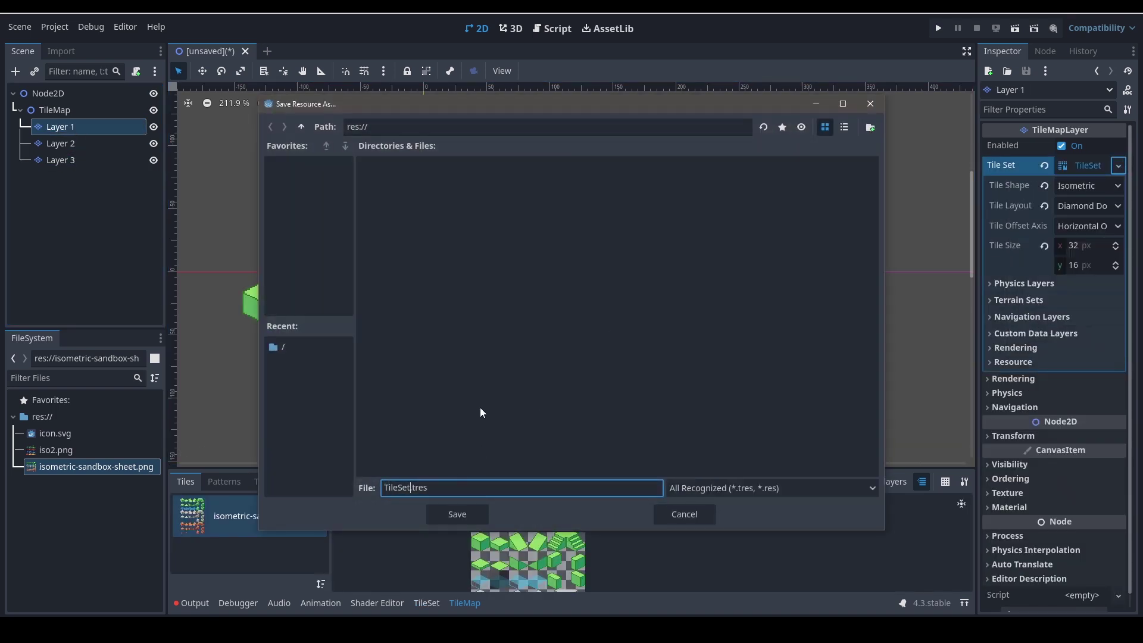
{"action": "key", "text": "Return"}
- Assign the saved TileSet.tres resource to Layer 2's Tile Set property
{"action": "left_click", "coordinate": [60, 143]}
{"action": "left_click_drag", "start_coordinate": [60, 483], "coordinate": [1088, 166]}
{"action": "left_click", "coordinate": [60, 160]}
{"action": "middle_click_drag", "start_coordinate": [426, 349], "coordinate": [467, 330]}
{"action": "left_click", "coordinate": [61, 143]}
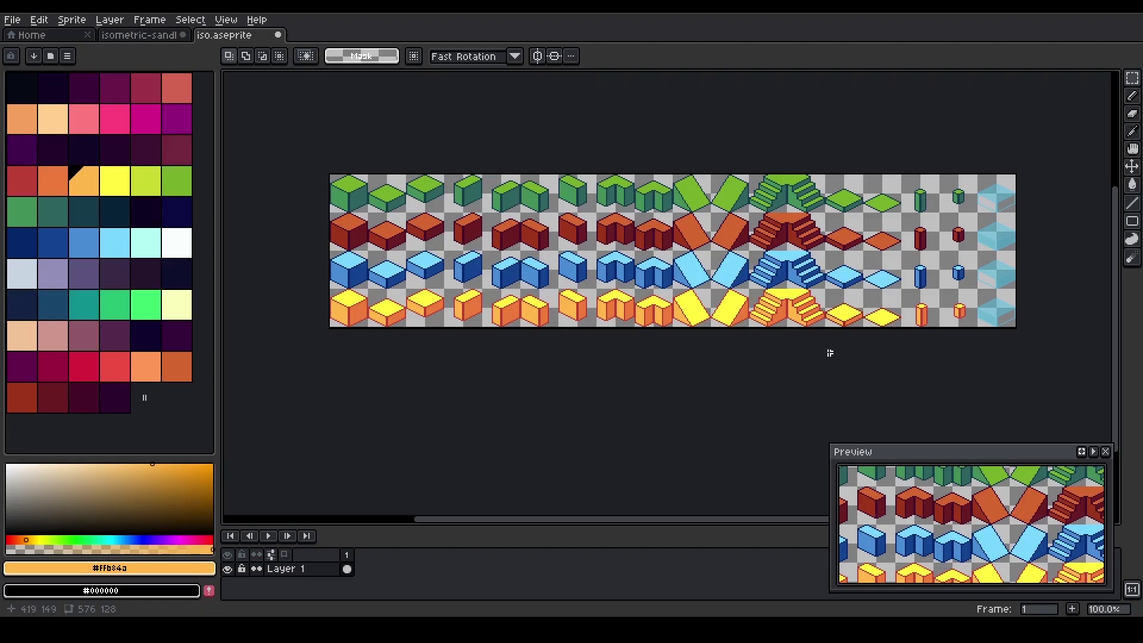
- Switch to Aseprite and examine the isometric tile sheet's blocks, ramps, stairs and slabs in all four colour rows
{"action": "middle_click_drag", "start_coordinate": [818, 349], "coordinate": [805, 346]}
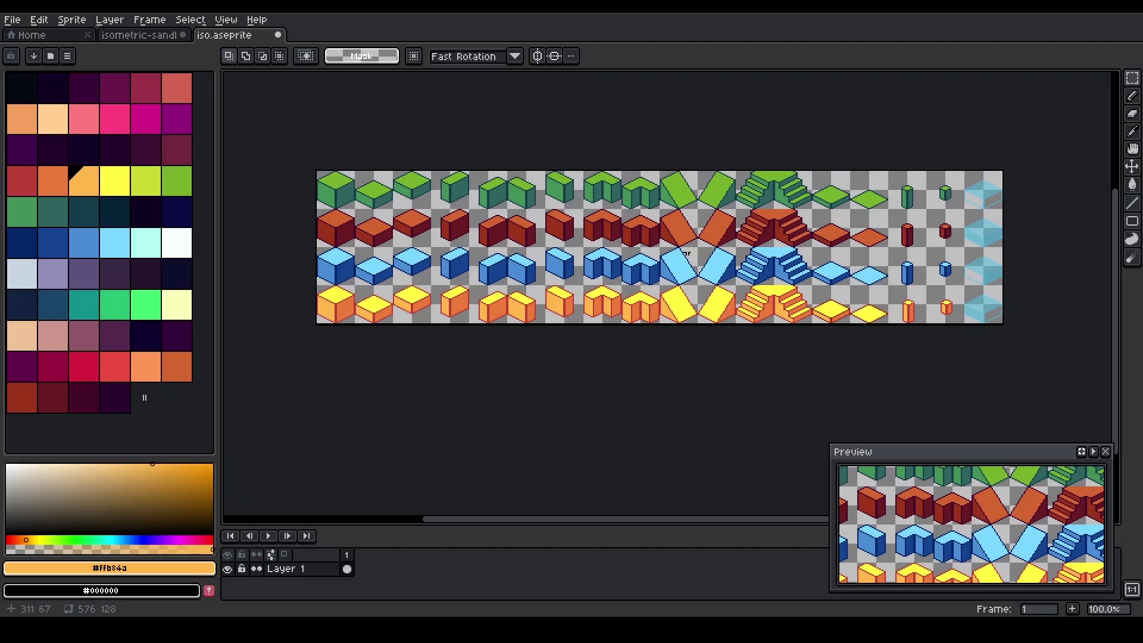
{"action": "scroll", "coordinate": [824, 265], "scroll_direction": "up", "scroll_amount": 1}
{"action": "middle_click_drag", "start_coordinate": [684, 233], "coordinate": [956, 319]}
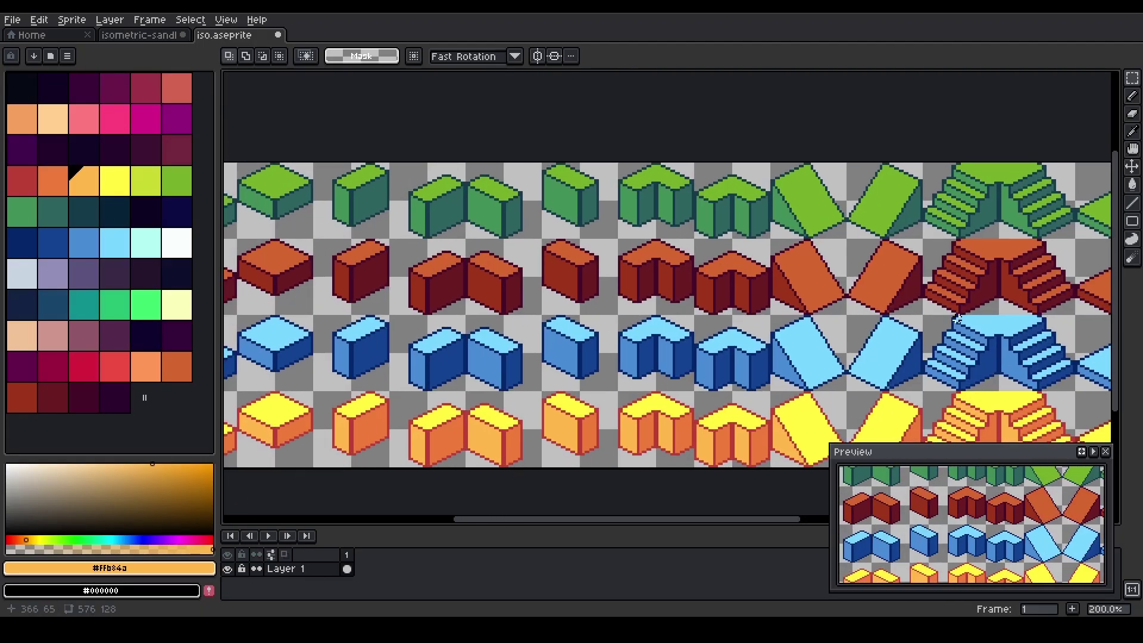
{"action": "scroll", "coordinate": [927, 302], "scroll_direction": "down", "scroll_amount": 2}
{"action": "middle_click_drag", "start_coordinate": [931, 231], "coordinate": [897, 244]}
{"action": "scroll", "coordinate": [897, 244], "scroll_direction": "up", "scroll_amount": 1}
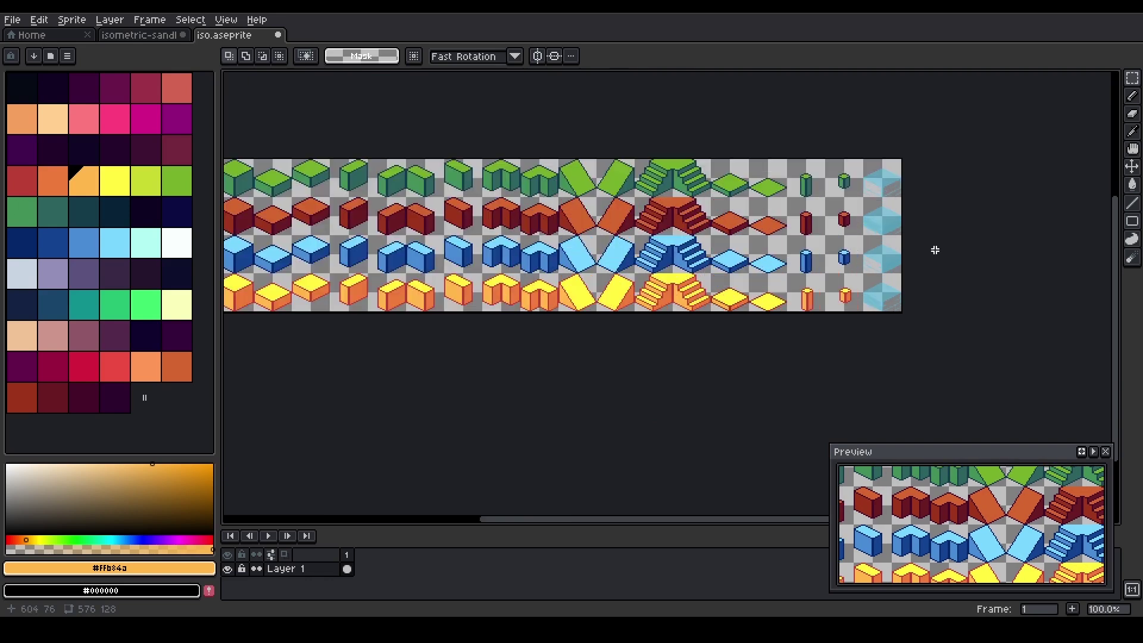
{"action": "scroll", "coordinate": [911, 248], "scroll_direction": "up", "scroll_amount": 1}
{"action": "scroll", "coordinate": [837, 248], "scroll_direction": "down", "scroll_amount": 2}
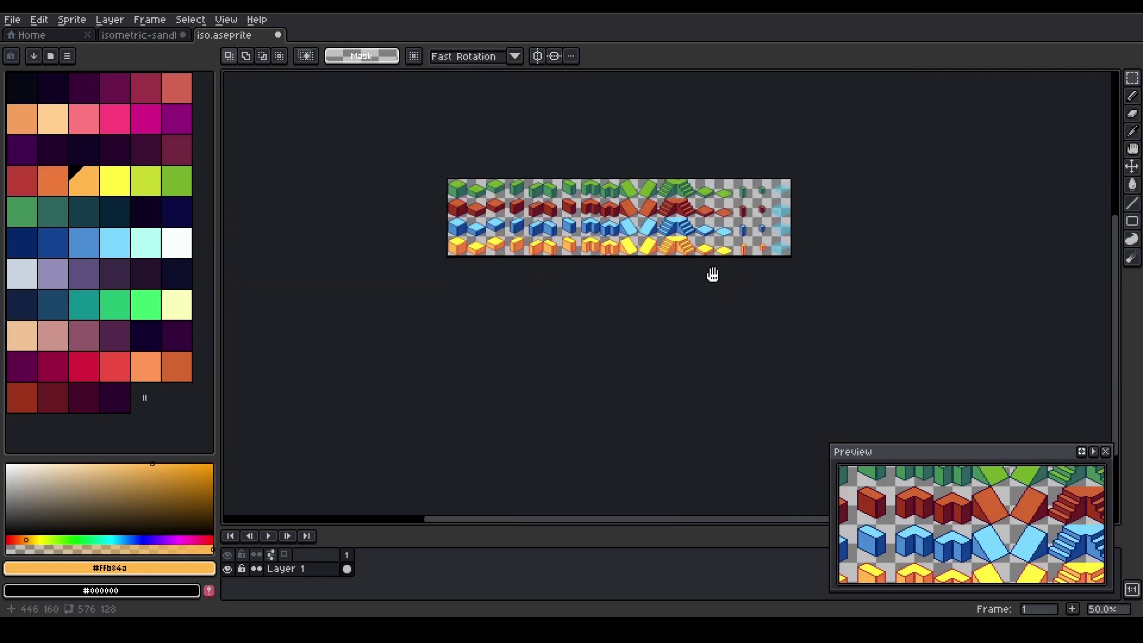
{"action": "middle_click_drag", "start_coordinate": [753, 296], "coordinate": [712, 273]}
{"action": "scroll", "coordinate": [976, 506], "scroll_direction": "down", "scroll_amount": 2}
{"action": "scroll", "coordinate": [936, 518], "scroll_direction": "up", "scroll_amount": 2}
{"action": "middle_click_drag", "start_coordinate": [937, 518], "coordinate": [1089, 533]}
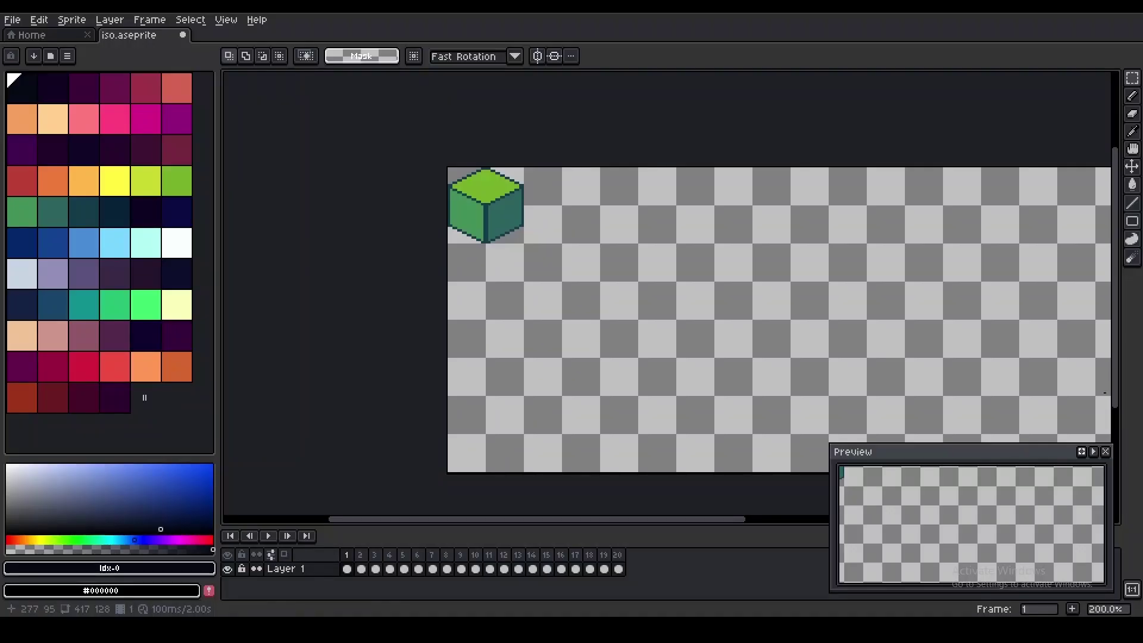
- Close the Preview window and switch to the Pencil tool
{"action": "left_click", "coordinate": [1105, 452]}
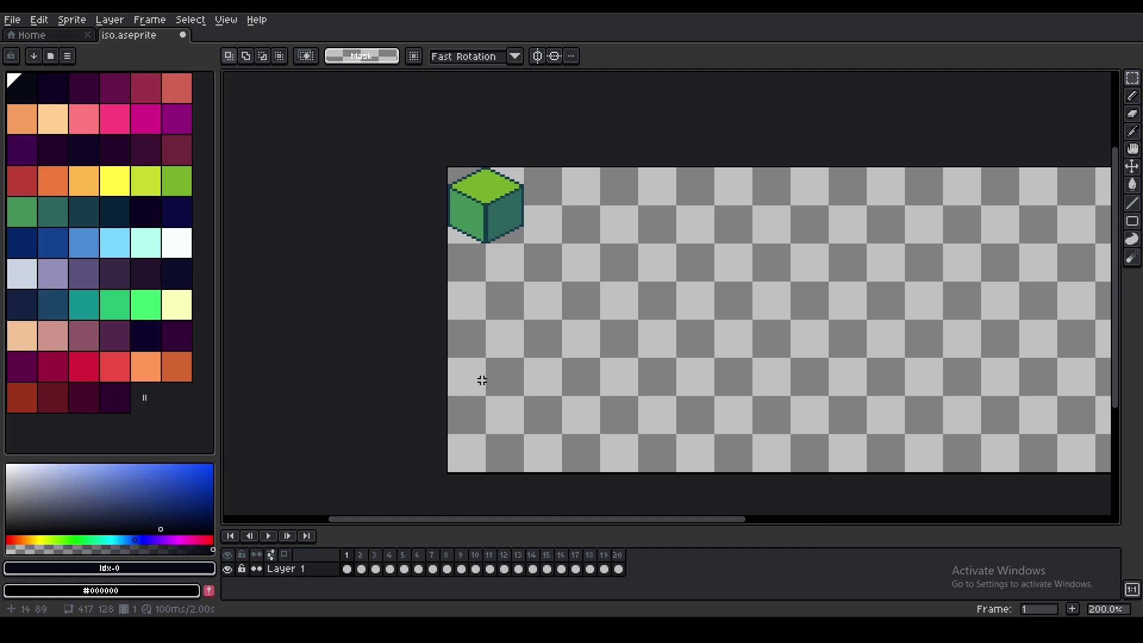
{"action": "scroll", "coordinate": [500, 232], "scroll_direction": "up", "scroll_amount": 2}
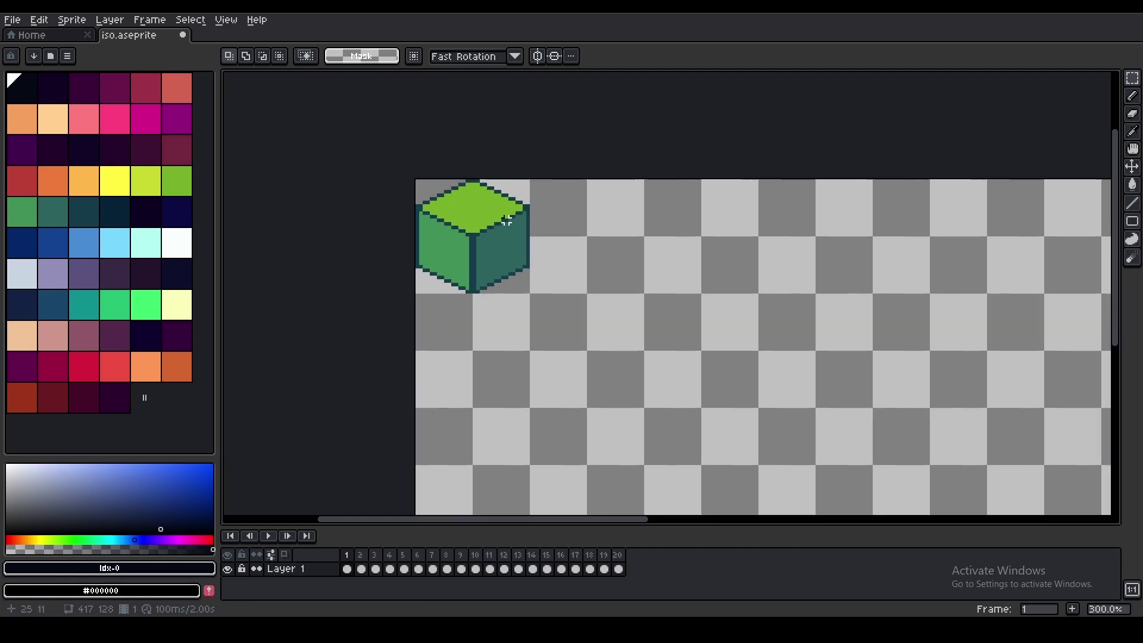
{"action": "key", "text": "b"}
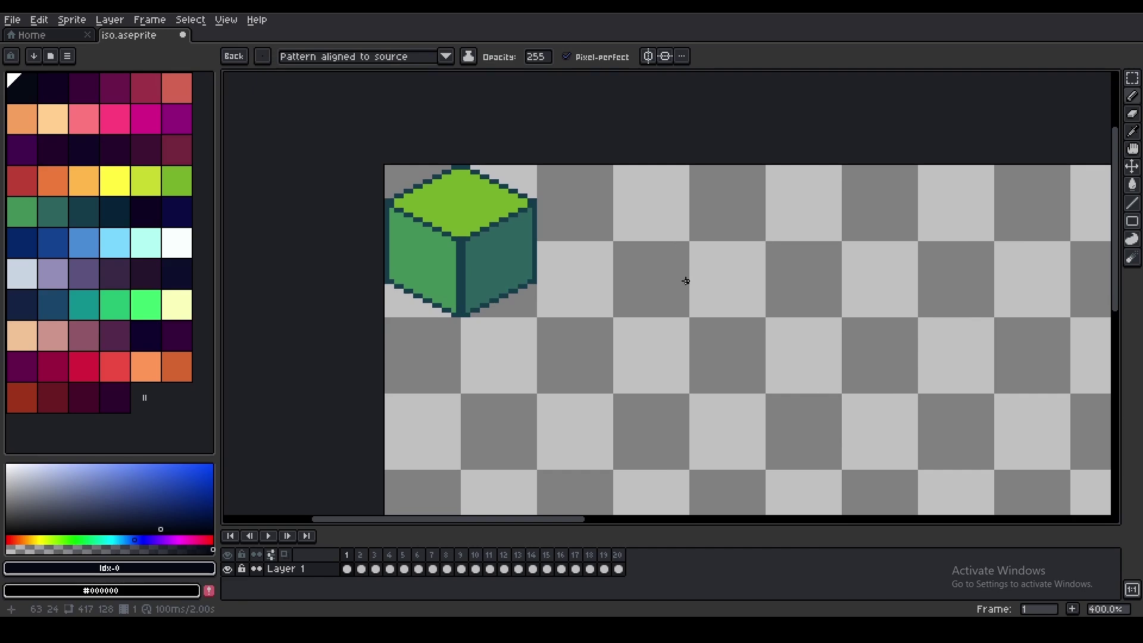
{"action": "scroll", "coordinate": [686, 281], "scroll_direction": "up", "scroll_amount": 1}
{"action": "left_click_drag", "start_coordinate": [698, 203], "coordinate": [703, 286]}
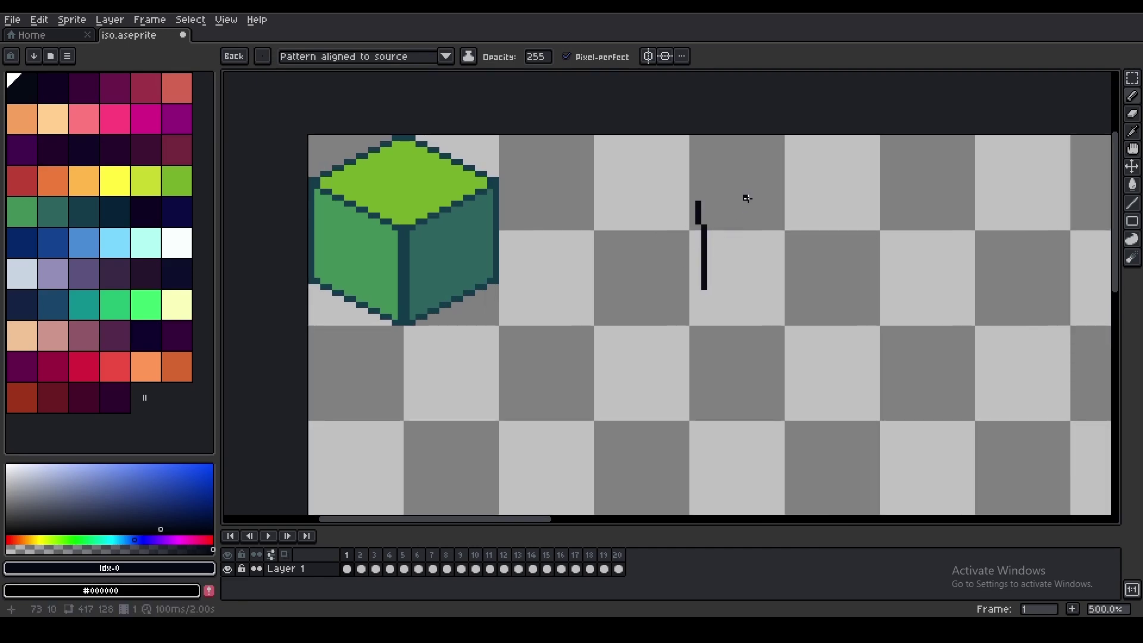
{"action": "left_click_drag", "start_coordinate": [756, 205], "coordinate": [763, 282]}
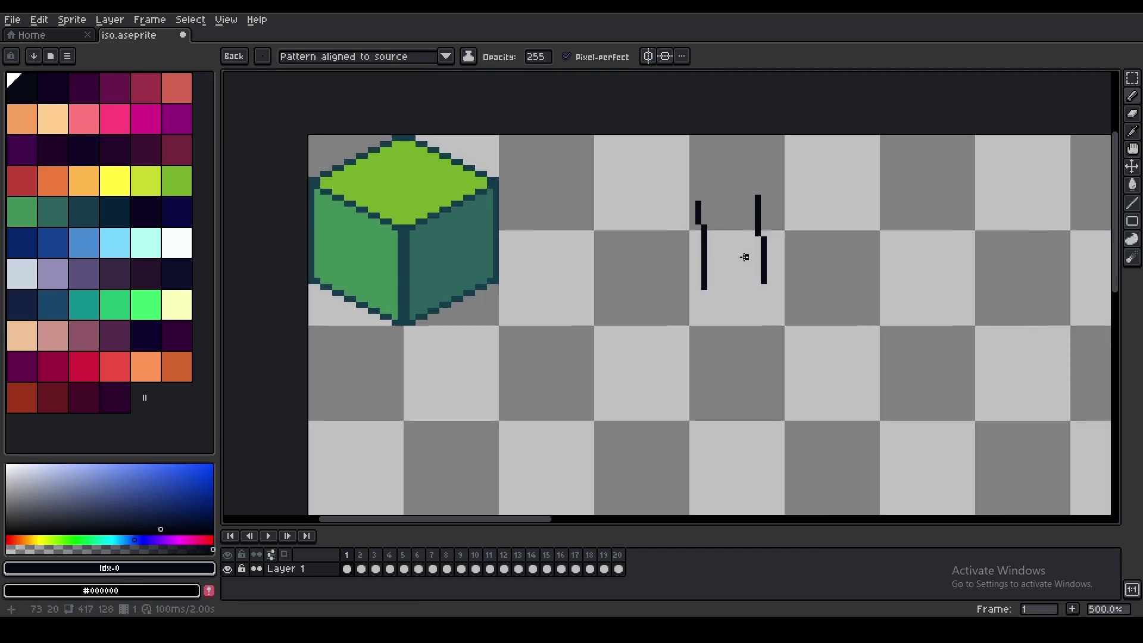
{"action": "key", "text": "ctrl+z"}
{"action": "key", "text": "ctrl+z"}
{"action": "mouse_move", "coordinate": [691, 213]}
{"action": "left_mouse_down"}
{"action": "mouse_move", "coordinate": [770, 258]}
{"action": "mouse_move", "coordinate": [789, 238]}
{"action": "left_mouse_up"}
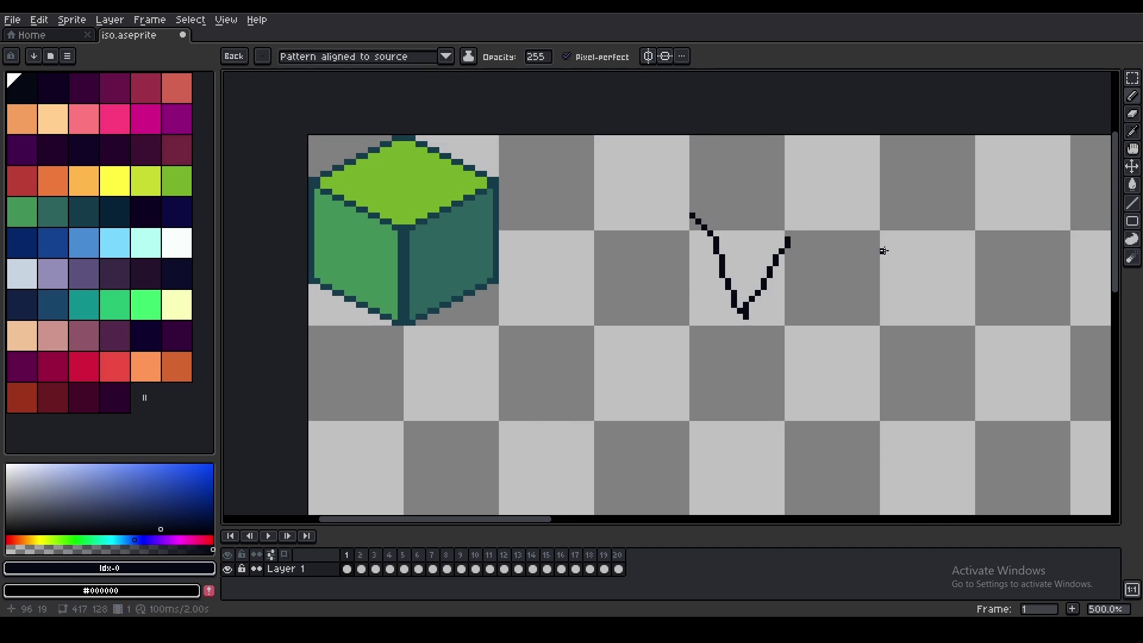
{"action": "left_click_drag", "start_coordinate": [876, 244], "coordinate": [950, 310]}
{"action": "left_click_drag", "start_coordinate": [931, 239], "coordinate": [870, 317]}
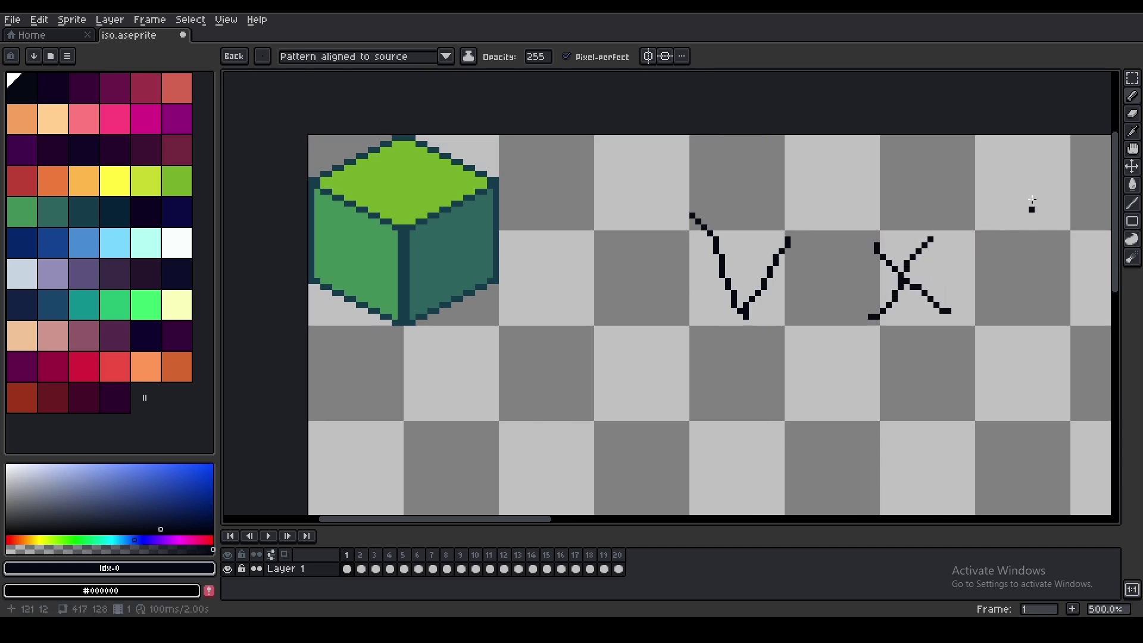
{"action": "left_click_drag", "start_coordinate": [1025, 189], "coordinate": [1019, 359]}
{"action": "left_click_drag", "start_coordinate": [1091, 213], "coordinate": [1067, 318]}
{"action": "left_click_drag", "start_coordinate": [1019, 250], "coordinate": [1075, 250]}
{"action": "scroll", "coordinate": [932, 304], "scroll_direction": "down", "scroll_amount": 1}
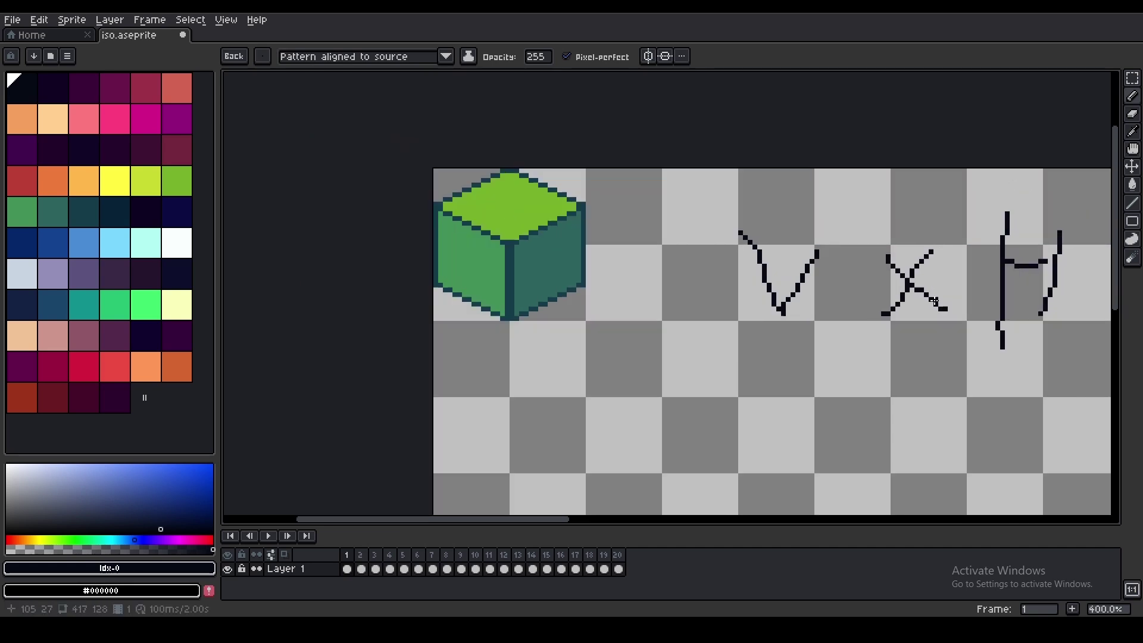
{"action": "middle_click_drag", "start_coordinate": [932, 304], "coordinate": [737, 209]}
{"action": "key", "text": "ctrl+z"}
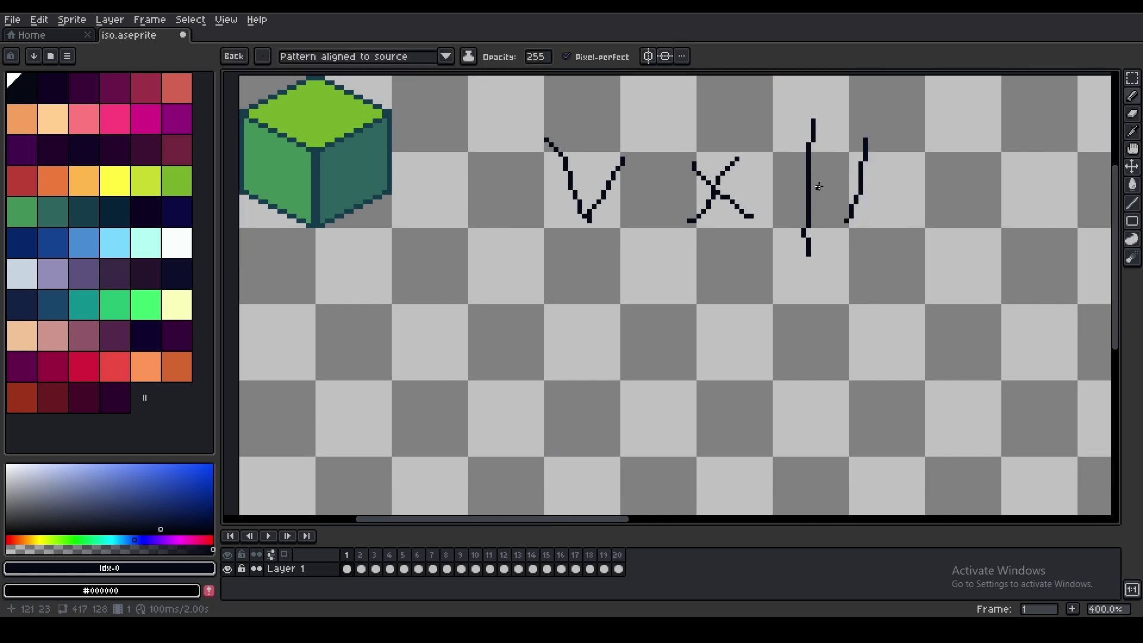
{"action": "left_click_drag", "start_coordinate": [817, 186], "coordinate": [850, 186]}
{"action": "key", "text": "ctrl+z"}
{"action": "key", "text": "ctrl+z"}
{"action": "key", "text": "ctrl+z"}
{"action": "key", "text": "ctrl+z"}
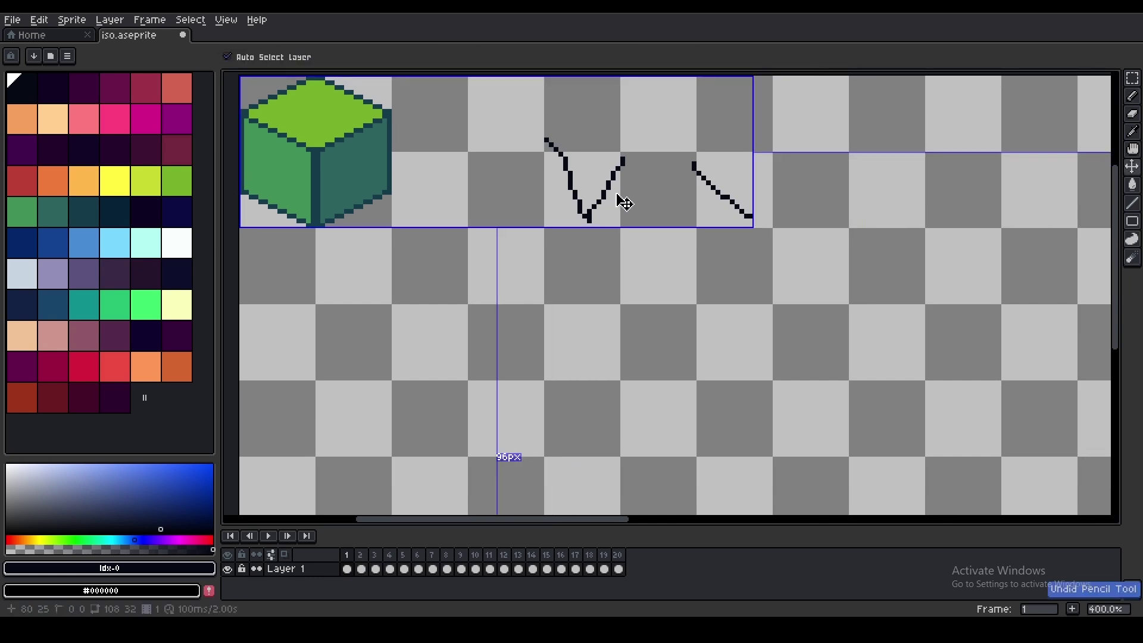
{"action": "key", "text": "ctrl+z"}
{"action": "key", "text": "ctrl+z"}
- Handwrite a small black "V x H" note on the empty canvas beside the green cube, level with its upper half
{"action": "mouse_move", "coordinate": [560, 110]}
{"action": "left_mouse_down"}
{"action": "mouse_move", "coordinate": [614, 115]}
{"action": "mouse_move", "coordinate": [673, 154]}
{"action": "mouse_move", "coordinate": [643, 151]}
{"action": "left_mouse_up"}
{"action": "mouse_move", "coordinate": [705, 100]}
{"action": "left_mouse_down"}
{"action": "mouse_move", "coordinate": [699, 132]}
{"action": "mouse_move", "coordinate": [733, 146]}
{"action": "mouse_move", "coordinate": [698, 156]}
{"action": "mouse_move", "coordinate": [746, 119]}
{"action": "left_mouse_up"}
{"action": "middle_click_drag", "start_coordinate": [647, 196], "coordinate": [792, 197]}
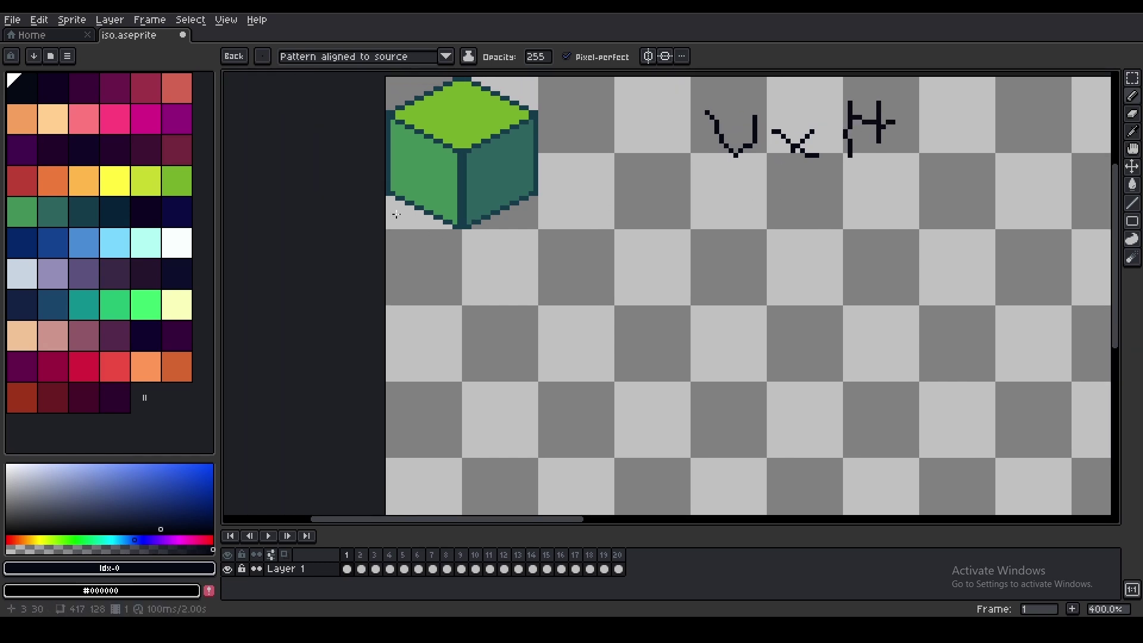
- Select the rectangular area exactly enclosing the green cube, 32 by 32 pixels, to check its size
{"action": "middle_click_drag", "start_coordinate": [400, 217], "coordinate": [459, 289]}
{"action": "scroll", "coordinate": [508, 241], "scroll_direction": "up", "scroll_amount": 1}
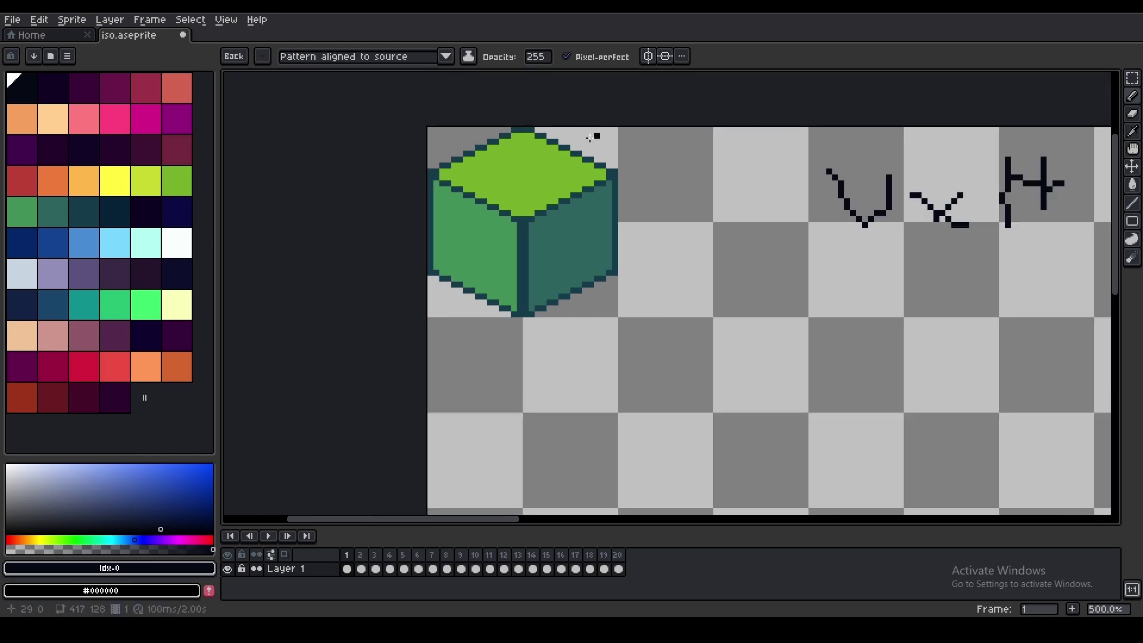
{"action": "key", "text": "m"}
{"action": "left_click_drag", "start_coordinate": [427, 127], "coordinate": [618, 319]}
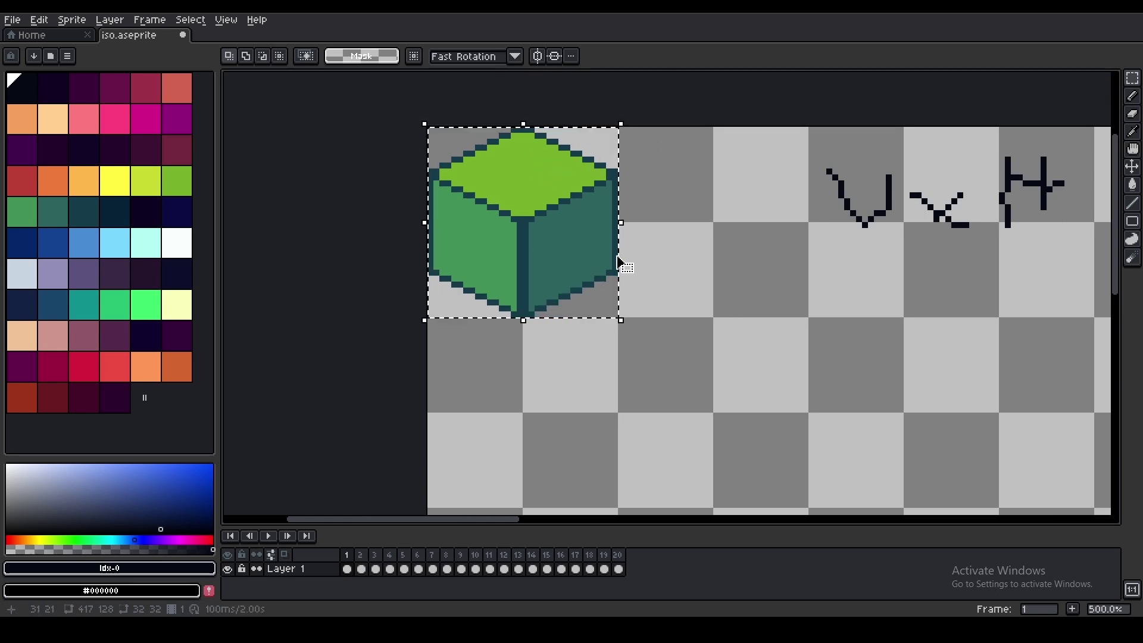
{"action": "key", "text": "b"}
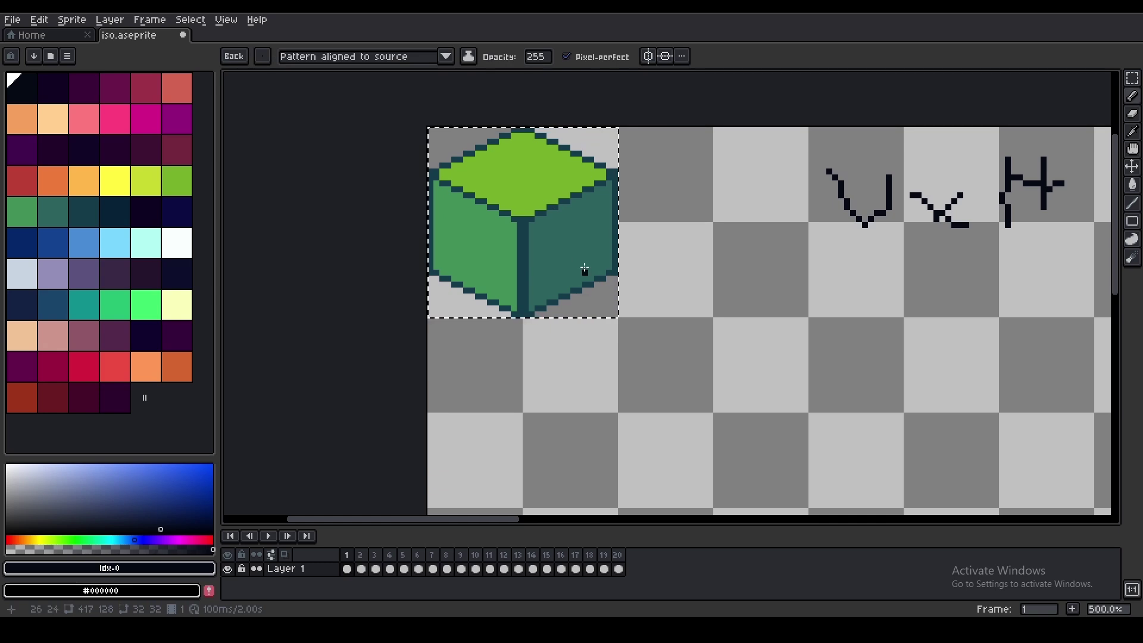
{"action": "left_click_drag", "start_coordinate": [603, 128], "coordinate": [584, 319]}
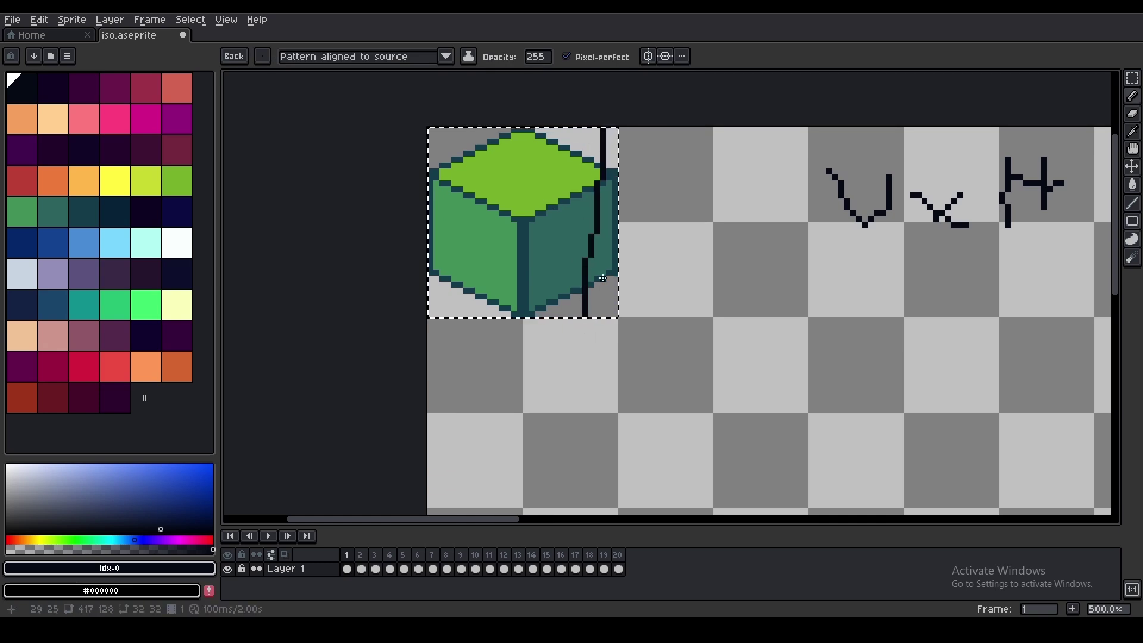
{"action": "key", "text": "ctrl+z"}
{"action": "key", "text": "ctrl+z"}
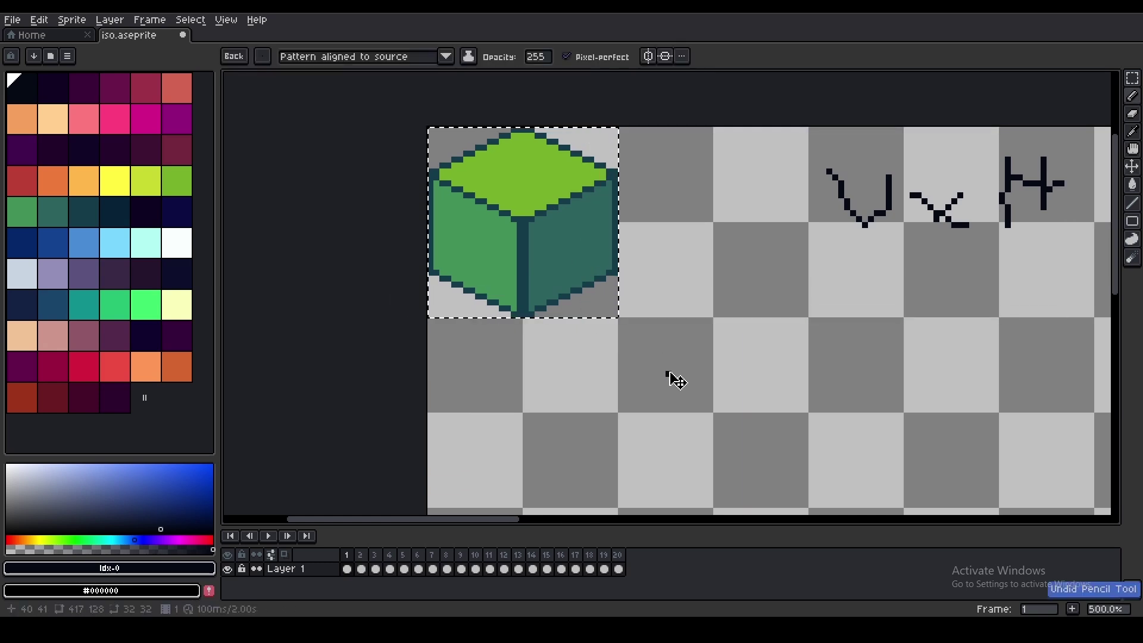
{"action": "key", "text": "ctrl+z"}
- Handwrite "32 x 32" in black on the empty canvas below the "V x H" note
{"action": "scroll", "coordinate": [648, 381], "scroll_direction": "right", "scroll_amount": 2}
{"action": "scroll", "coordinate": [648, 381], "scroll_direction": "down", "scroll_amount": 1}
{"action": "left_click_drag", "start_coordinate": [714, 257], "coordinate": [695, 342]}
{"action": "left_click_drag", "start_coordinate": [750, 288], "coordinate": [802, 336]}
{"action": "mouse_move", "coordinate": [846, 281]}
{"action": "left_mouse_down"}
{"action": "mouse_move", "coordinate": [870, 312]}
{"action": "mouse_move", "coordinate": [828, 329]}
{"action": "left_mouse_up"}
{"action": "mouse_move", "coordinate": [910, 245]}
{"action": "left_mouse_down"}
{"action": "mouse_move", "coordinate": [922, 260]}
{"action": "mouse_move", "coordinate": [904, 312]}
{"action": "left_mouse_up"}
{"action": "mouse_move", "coordinate": [957, 240]}
{"action": "left_mouse_down"}
{"action": "mouse_move", "coordinate": [975, 256]}
{"action": "mouse_move", "coordinate": [985, 295]}
{"action": "left_mouse_up"}
{"action": "scroll", "coordinate": [778, 224], "scroll_direction": "left", "scroll_amount": 4}
{"action": "scroll", "coordinate": [556, 258], "scroll_direction": "up", "scroll_amount": 1}
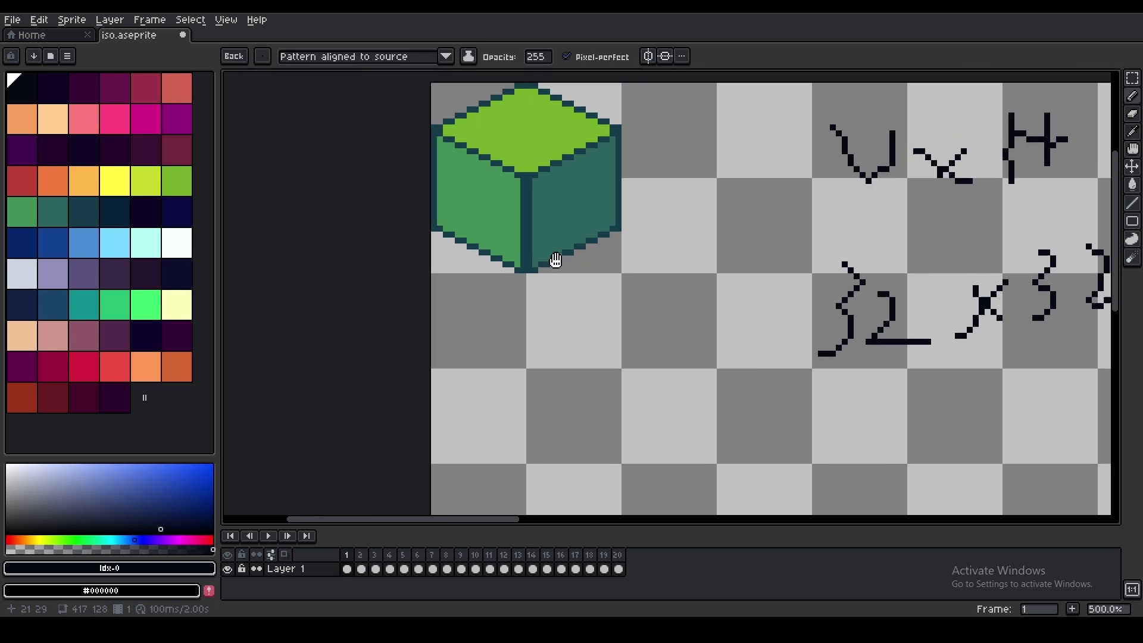
{"action": "scroll", "coordinate": [563, 264], "scroll_direction": "down", "scroll_amount": 1}
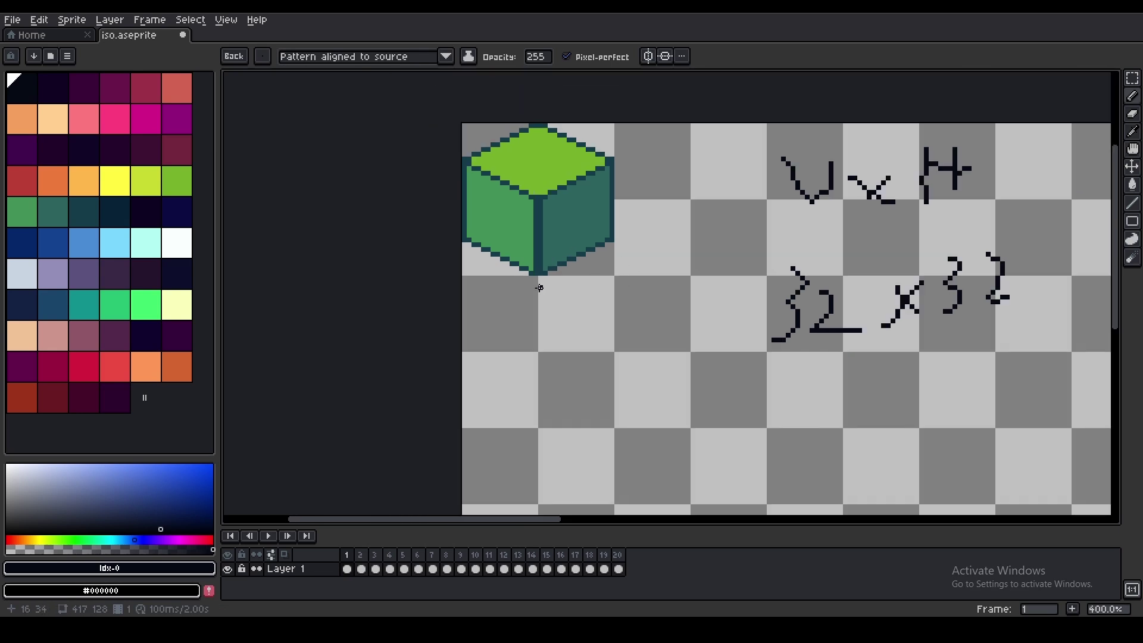
{"action": "scroll", "coordinate": [539, 288], "scroll_direction": "down", "scroll_amount": 1}
{"action": "scroll", "coordinate": [506, 173], "scroll_direction": "up", "scroll_amount": 3}
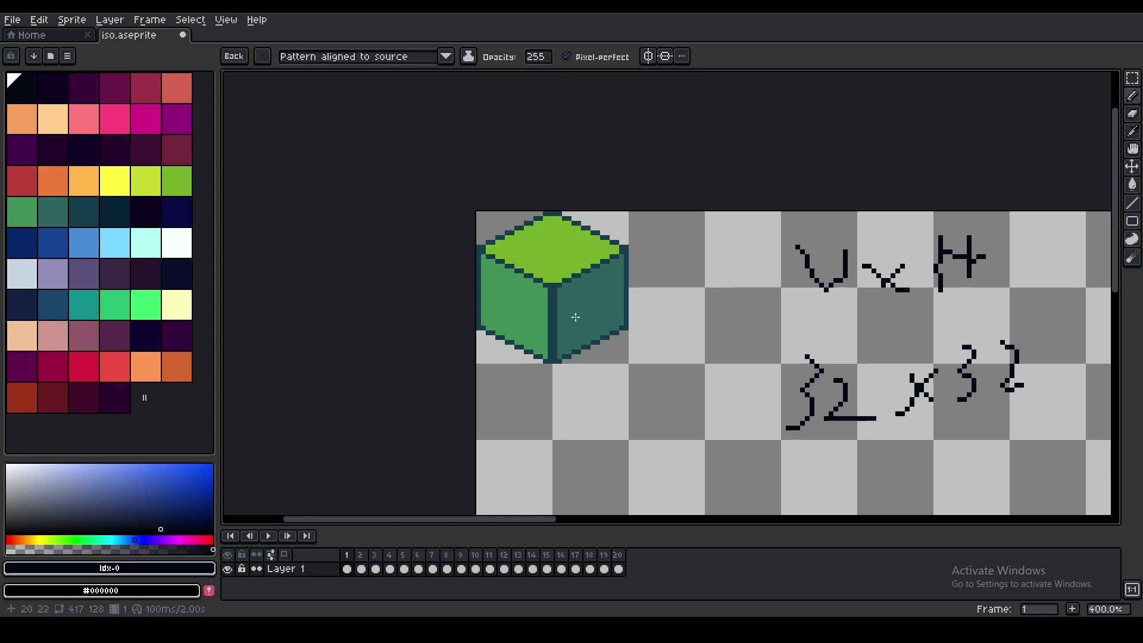
{"action": "scroll", "coordinate": [423, 280], "scroll_direction": "up", "scroll_amount": 2}
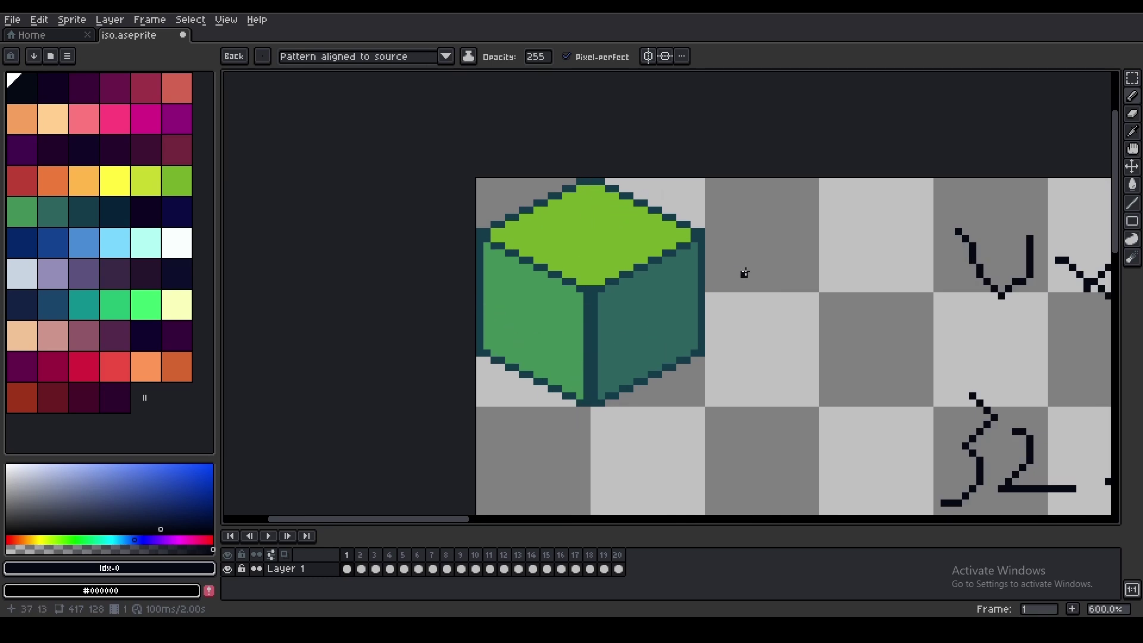
{"action": "left_click_drag", "start_coordinate": [758, 225], "coordinate": [738, 310]}
{"action": "left_click_drag", "start_coordinate": [787, 266], "coordinate": [855, 325]}
{"action": "key", "text": "v"}
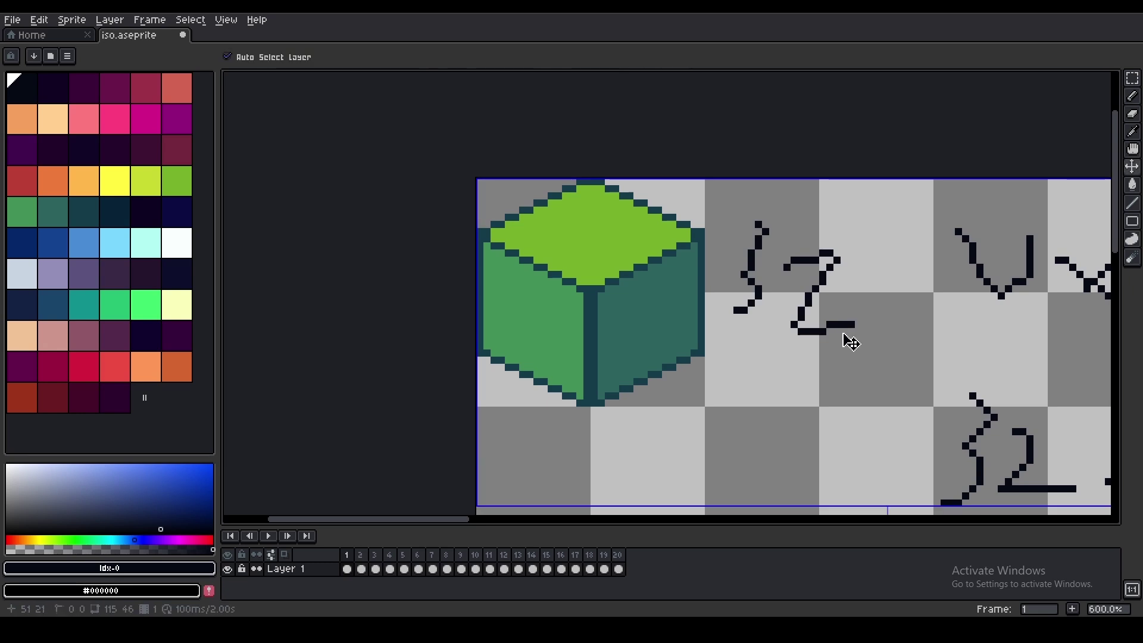
{"action": "key", "text": "ctrl+z"}
{"action": "key", "text": "ctrl+z"}
- Try a straight 32-pixel horizontal pencil line across the cube between its upper side corners, and undo it
{"action": "key", "text": "b"}
{"action": "scroll", "coordinate": [578, 234], "scroll_direction": "up", "scroll_amount": 1}
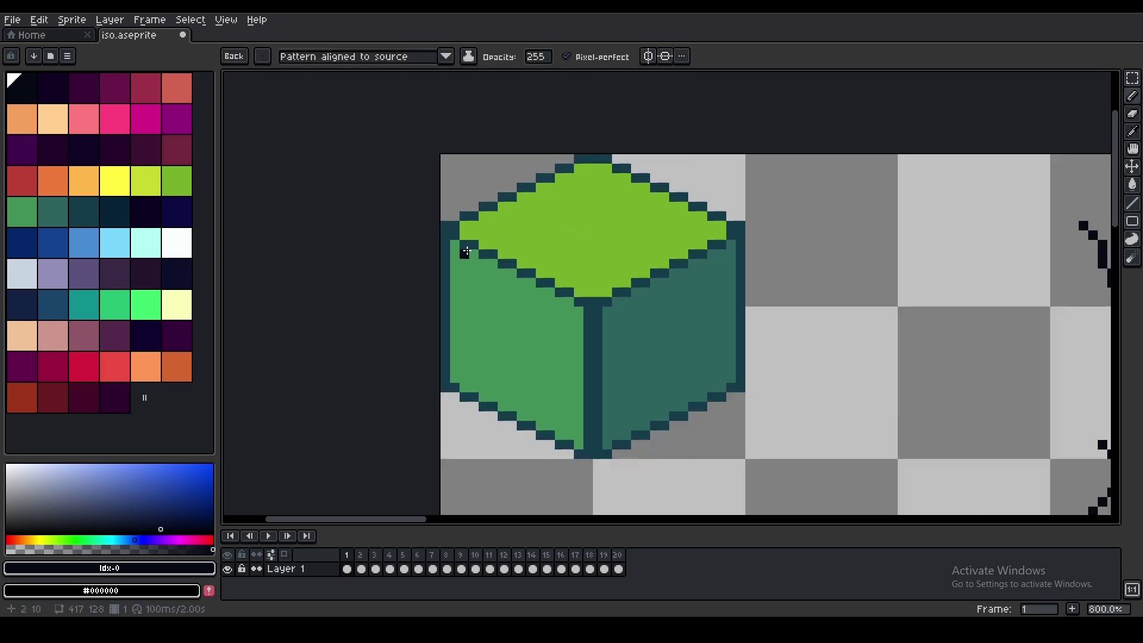
{"action": "left_click_drag", "start_coordinate": [445, 228], "coordinate": [738, 222], "text": "shift"}
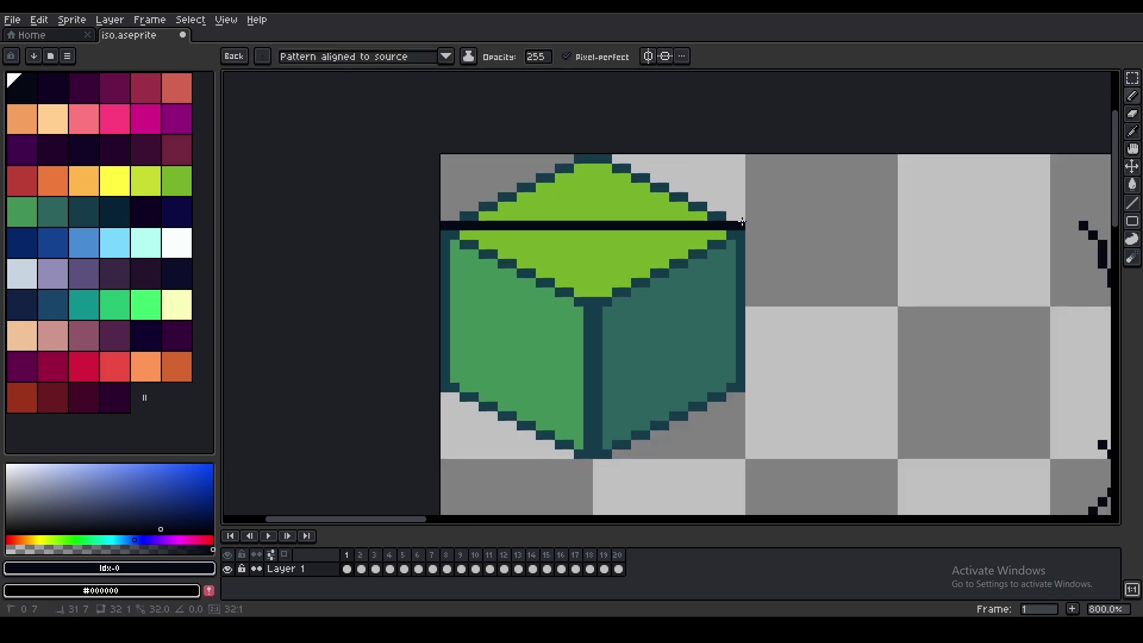
{"action": "key", "text": "v"}
{"action": "key", "text": "ctrl+z"}
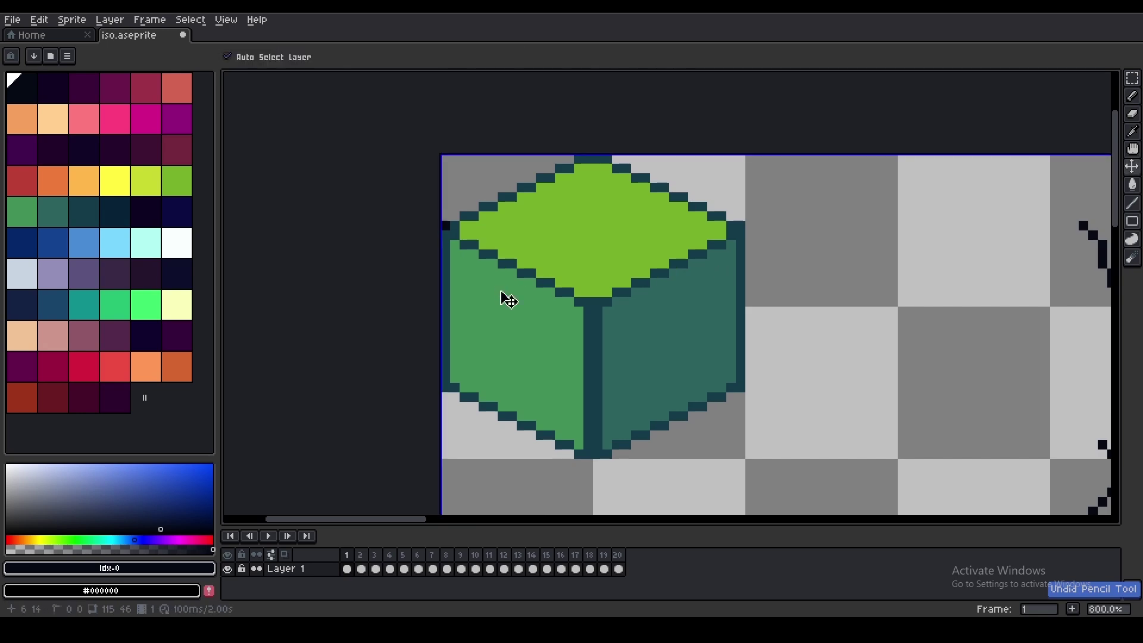
- Try a straight vertical pencil line down the cube's middle from its top corner, and undo it
{"action": "key", "text": "b"}
{"action": "scroll", "coordinate": [658, 248], "scroll_direction": "down", "scroll_amount": 2}
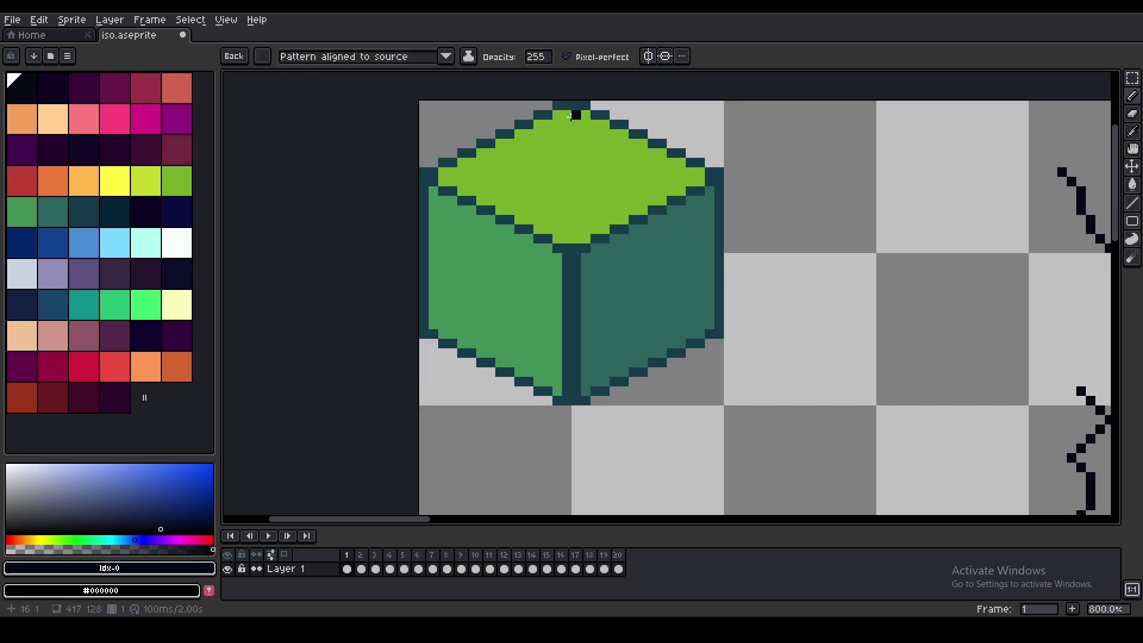
{"action": "left_click_drag", "start_coordinate": [567, 105], "coordinate": [570, 390], "text": "shift"}
{"action": "key", "text": "ctrl+z"}
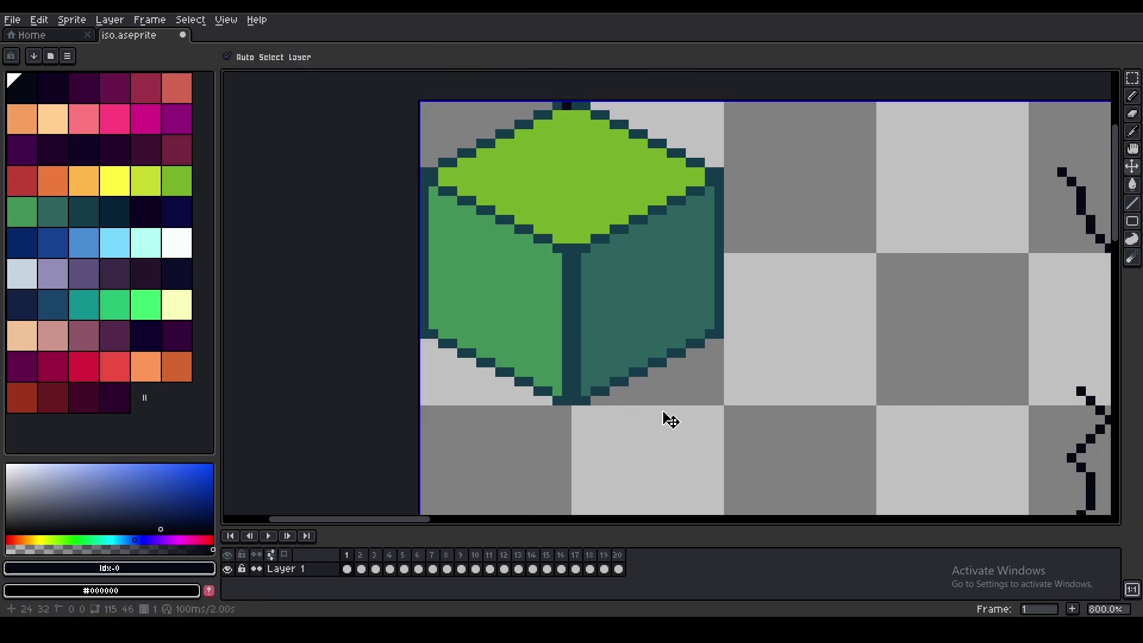
- Try a horizontal pencil stroke and a pair of crossing strokes on the empty canvas beside the cube, and undo them
{"action": "mouse_move", "coordinate": [786, 306]}
{"action": "left_mouse_down"}
{"action": "mouse_move", "coordinate": [852, 390]}
{"action": "mouse_move", "coordinate": [909, 306]}
{"action": "left_mouse_up"}
{"action": "key", "text": "ctrl+z"}
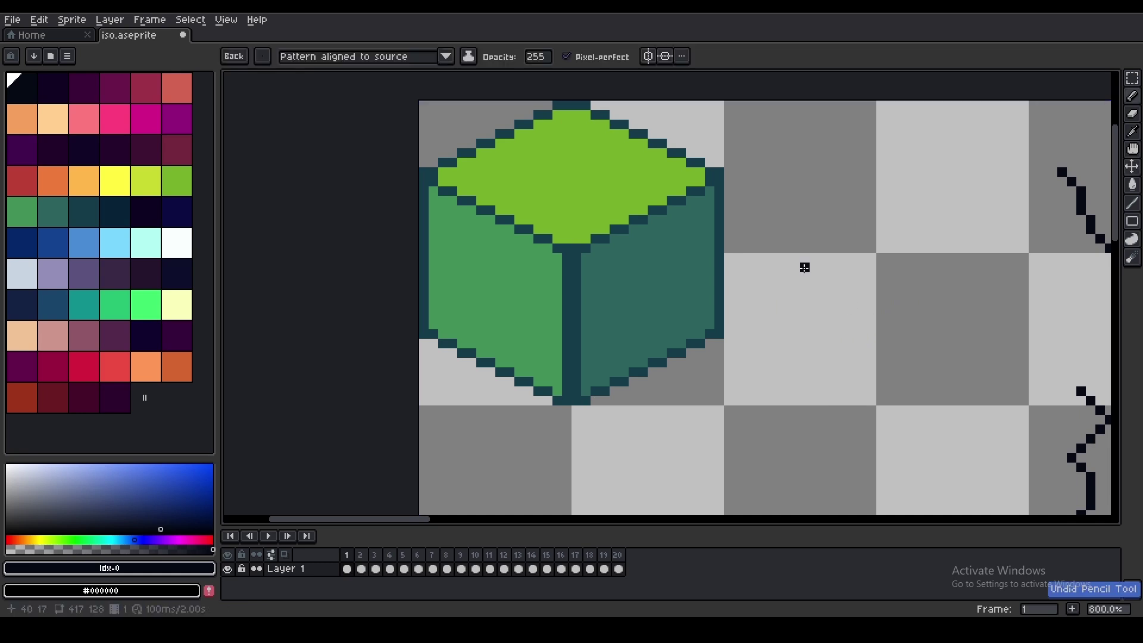
{"action": "left_click_drag", "start_coordinate": [814, 276], "coordinate": [929, 362]}
{"action": "left_click_drag", "start_coordinate": [929, 268], "coordinate": [856, 344]}
{"action": "key", "text": "ctrl+z"}
{"action": "key", "text": "ctrl+z"}
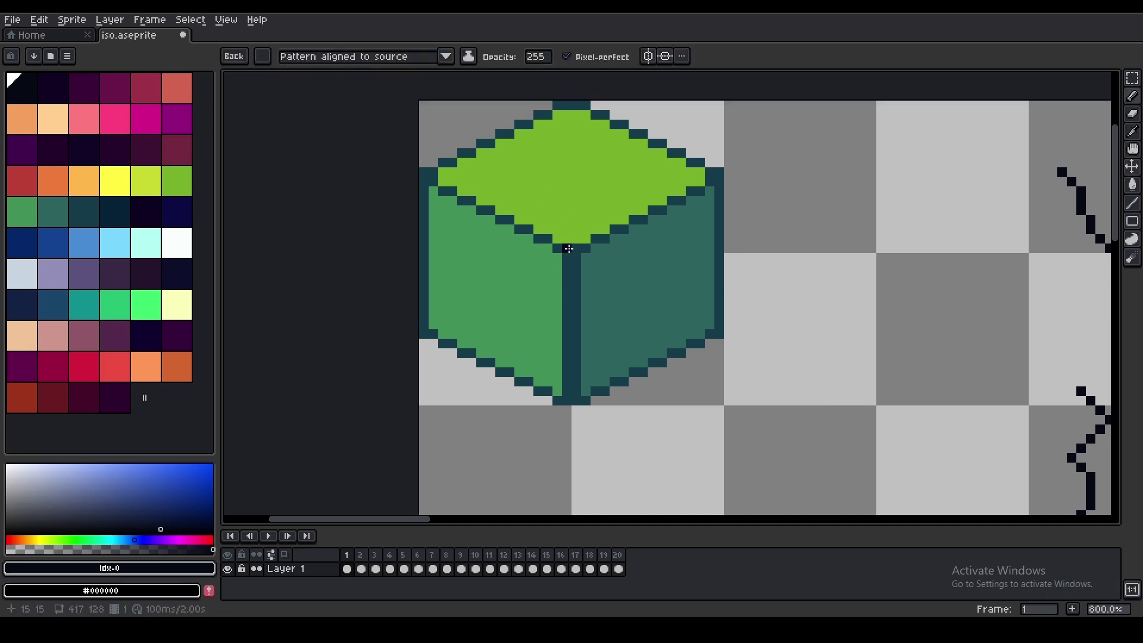
- Try a straight vertical pencil line down the cube's front edge from the top face's lower corner, and undo it
{"action": "left_click_drag", "start_coordinate": [569, 249], "coordinate": [567, 406]}
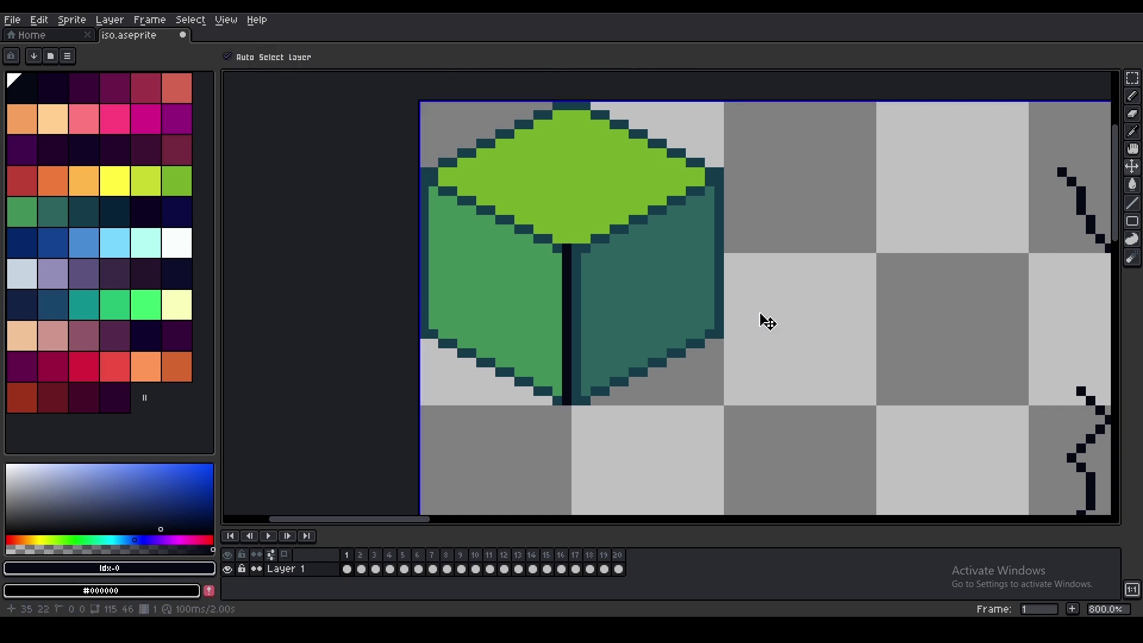
{"action": "key", "text": "ctrl+z"}
{"action": "middle_click_drag", "start_coordinate": [741, 308], "coordinate": [649, 251]}
{"action": "key", "text": "ctrl+z"}
- Draw a large red X beside the handwritten "32 x 32" note to mark it as wrong
{"action": "scroll", "coordinate": [737, 246], "scroll_direction": "down", "scroll_amount": 1}
{"action": "middle_click_drag", "start_coordinate": [737, 245], "coordinate": [659, 158]}
{"action": "scroll", "coordinate": [659, 158], "scroll_direction": "down", "scroll_amount": 2}
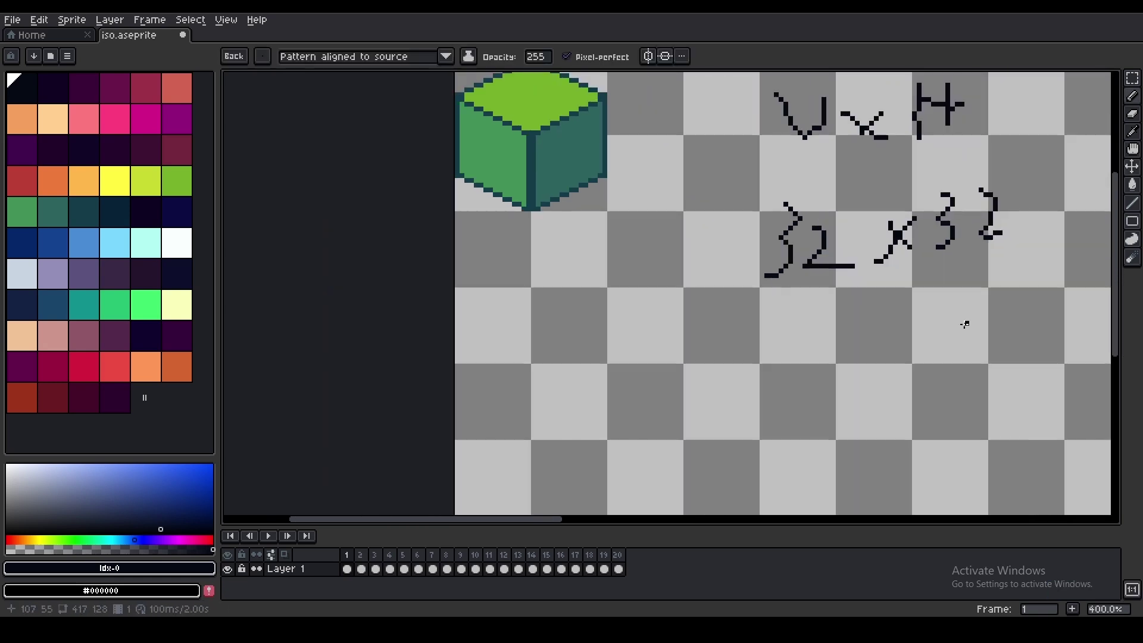
{"action": "middle_click_drag", "start_coordinate": [964, 325], "coordinate": [919, 305]}
{"action": "left_click", "coordinate": [23, 181]}
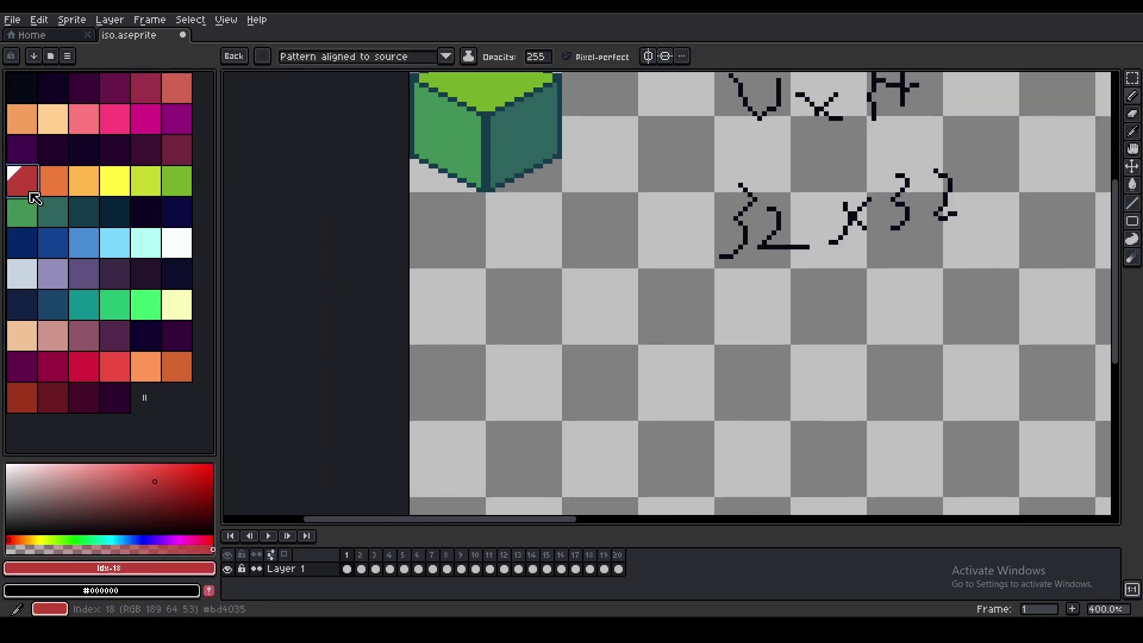
{"action": "left_click_drag", "start_coordinate": [1011, 160], "coordinate": [1095, 225]}
{"action": "left_click_drag", "start_coordinate": [1089, 156], "coordinate": [991, 248]}
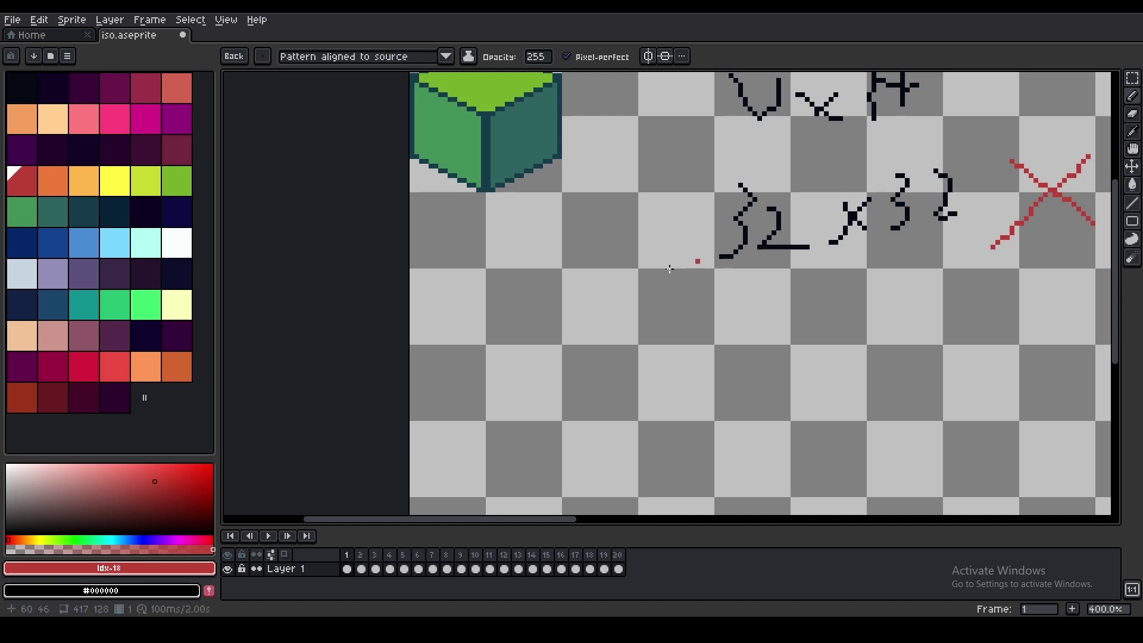
- Pick the near-black colour from the existing note and handwrite "32 x 16" below the "32 x 32" note
{"action": "key", "text": "ctrl"}
{"action": "key", "text": "alt"}
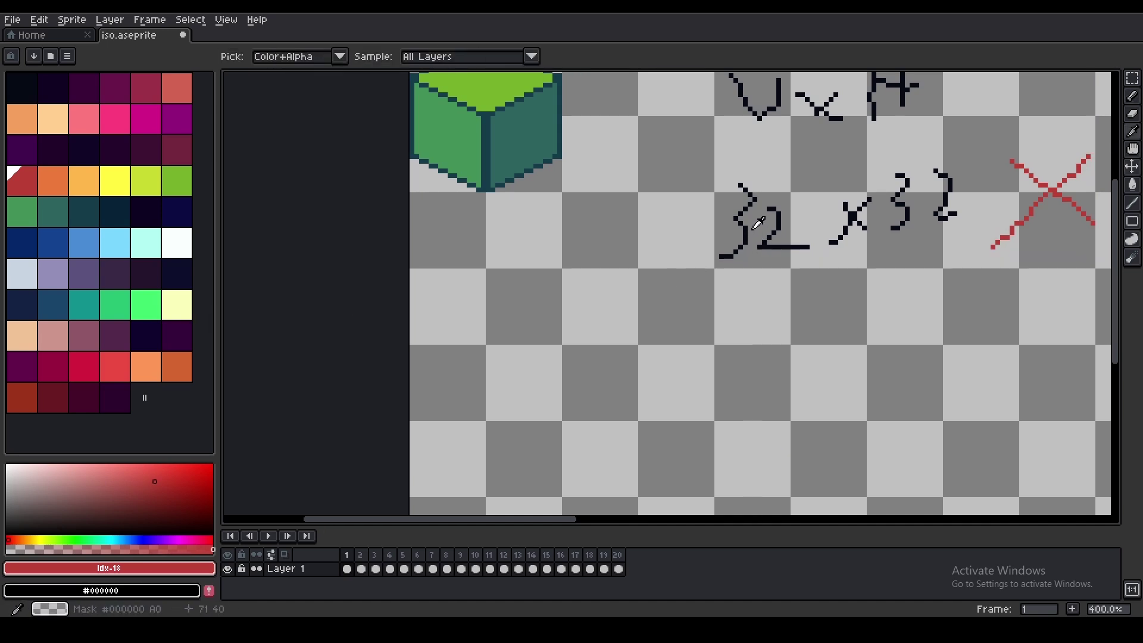
{"action": "left_click", "coordinate": [754, 230], "text": "alt"}
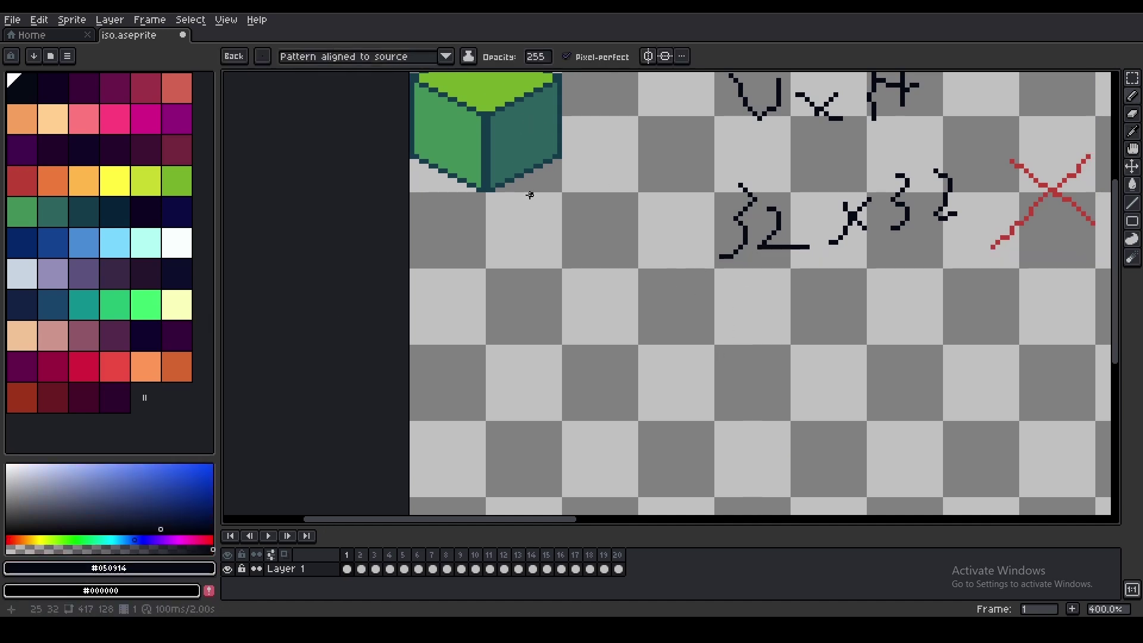
{"action": "scroll", "coordinate": [529, 194], "scroll_direction": "up", "scroll_amount": 1}
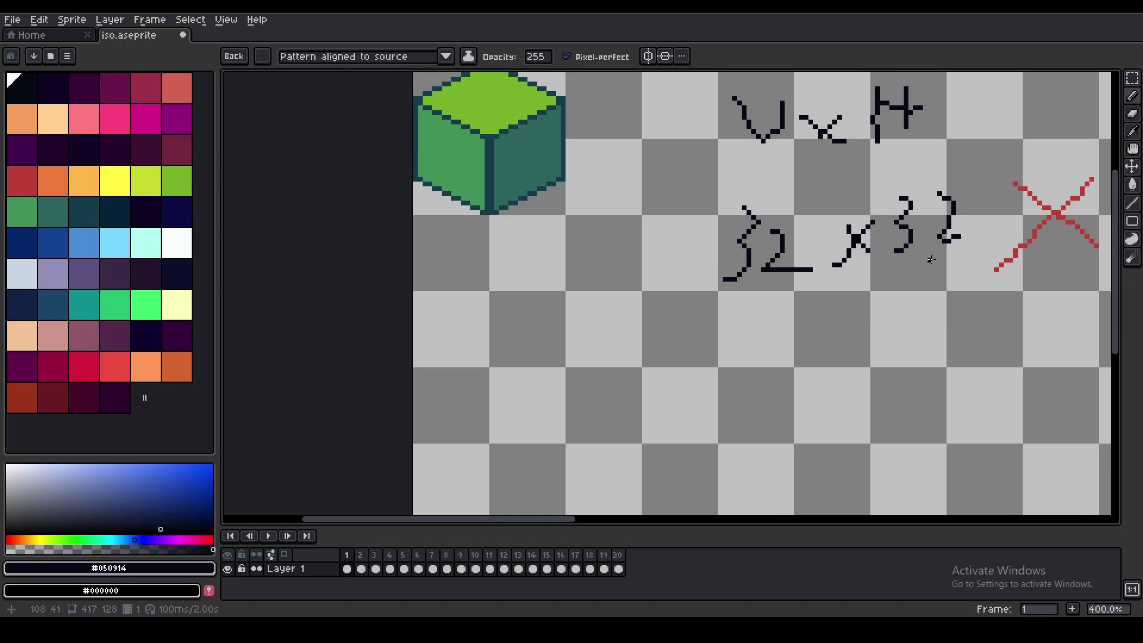
{"action": "left_click_drag", "start_coordinate": [738, 362], "coordinate": [704, 451]}
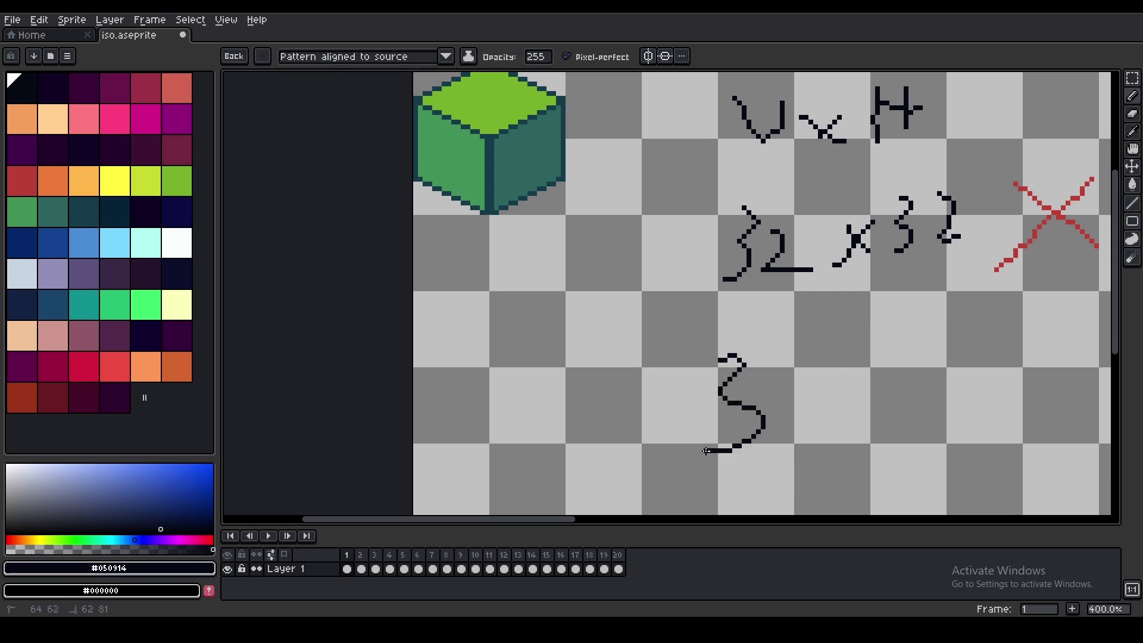
{"action": "mouse_move", "coordinate": [772, 370]}
{"action": "left_mouse_down"}
{"action": "mouse_move", "coordinate": [820, 450]}
{"action": "mouse_move", "coordinate": [816, 441]}
{"action": "left_mouse_up"}
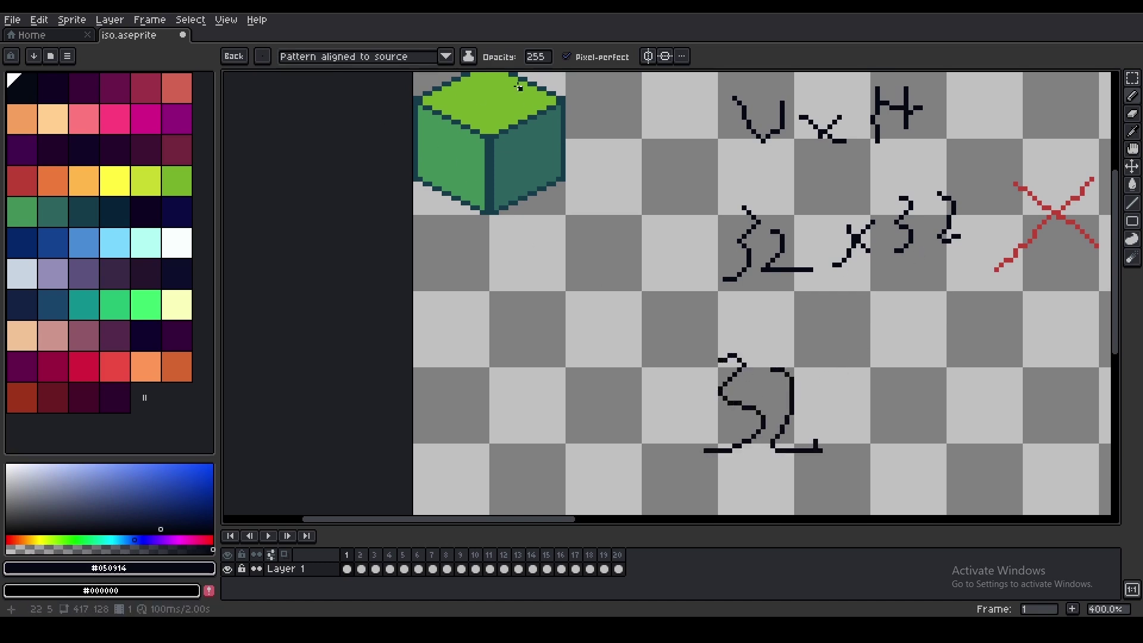
{"action": "middle_click_drag", "start_coordinate": [910, 331], "coordinate": [776, 268]}
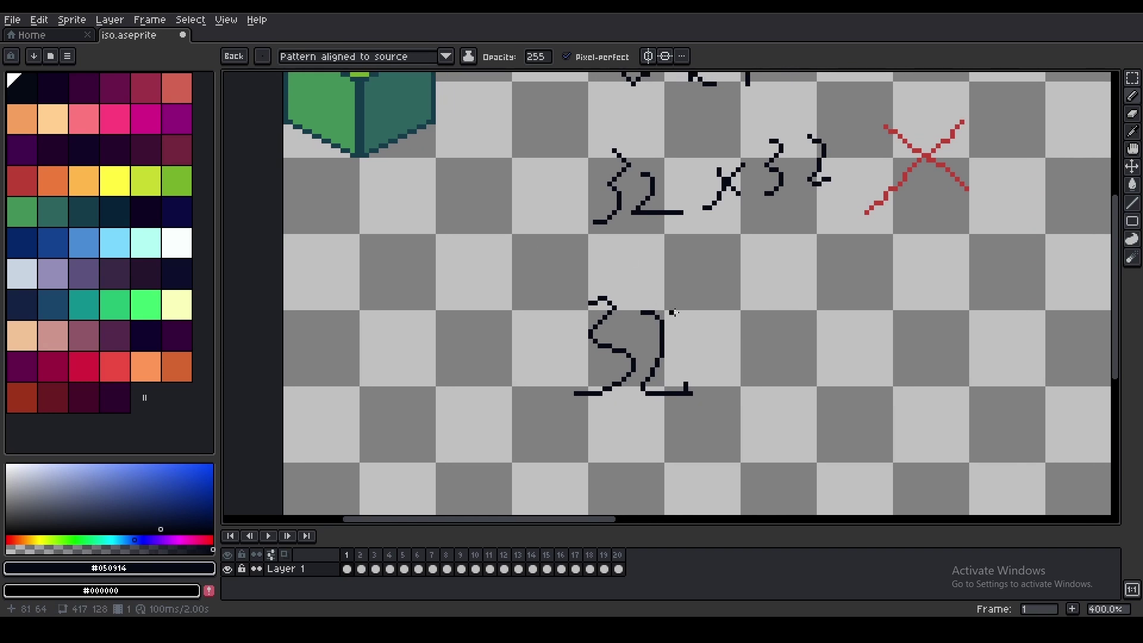
{"action": "left_click_drag", "start_coordinate": [723, 322], "coordinate": [791, 376]}
{"action": "left_click_drag", "start_coordinate": [777, 316], "coordinate": [727, 371]}
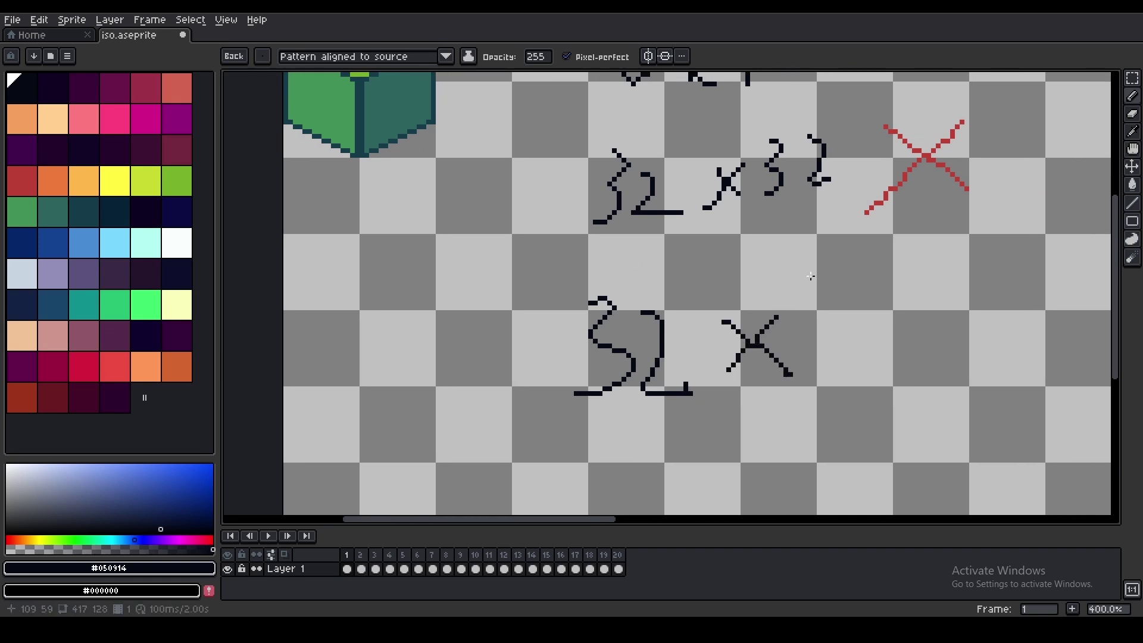
{"action": "left_click_drag", "start_coordinate": [819, 288], "coordinate": [814, 372]}
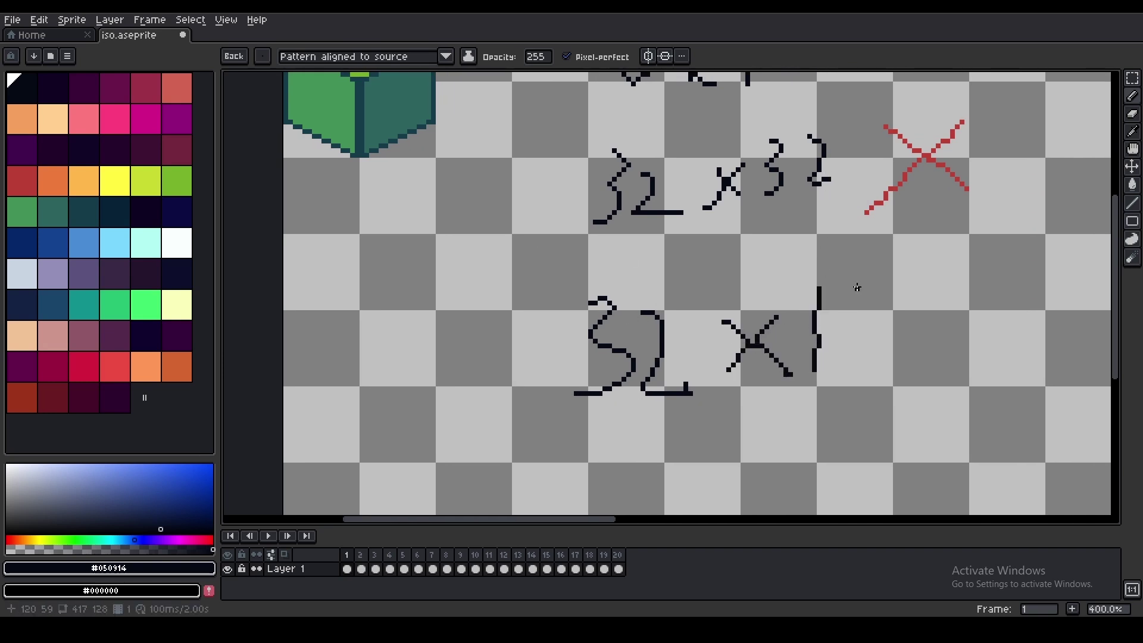
{"action": "mouse_move", "coordinate": [857, 288]}
{"action": "left_mouse_down"}
{"action": "mouse_move", "coordinate": [866, 370]}
{"action": "mouse_move", "coordinate": [839, 333]}
{"action": "left_mouse_up"}
{"action": "middle_click_drag", "start_coordinate": [781, 317], "coordinate": [921, 395]}
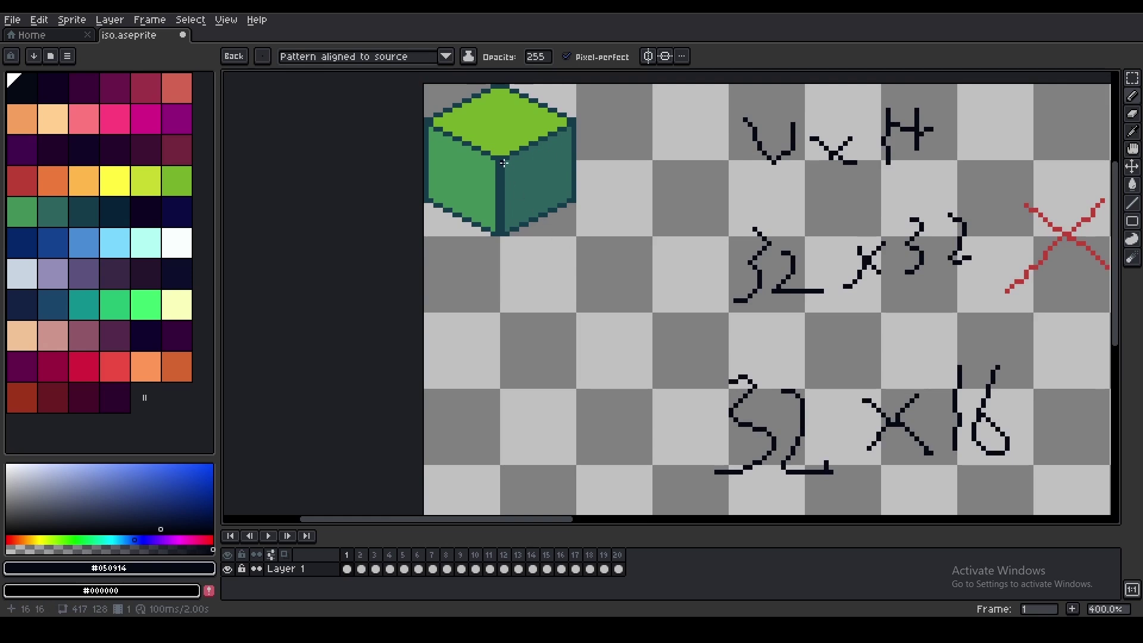
{"action": "middle_click_drag", "start_coordinate": [513, 216], "coordinate": [542, 313]}
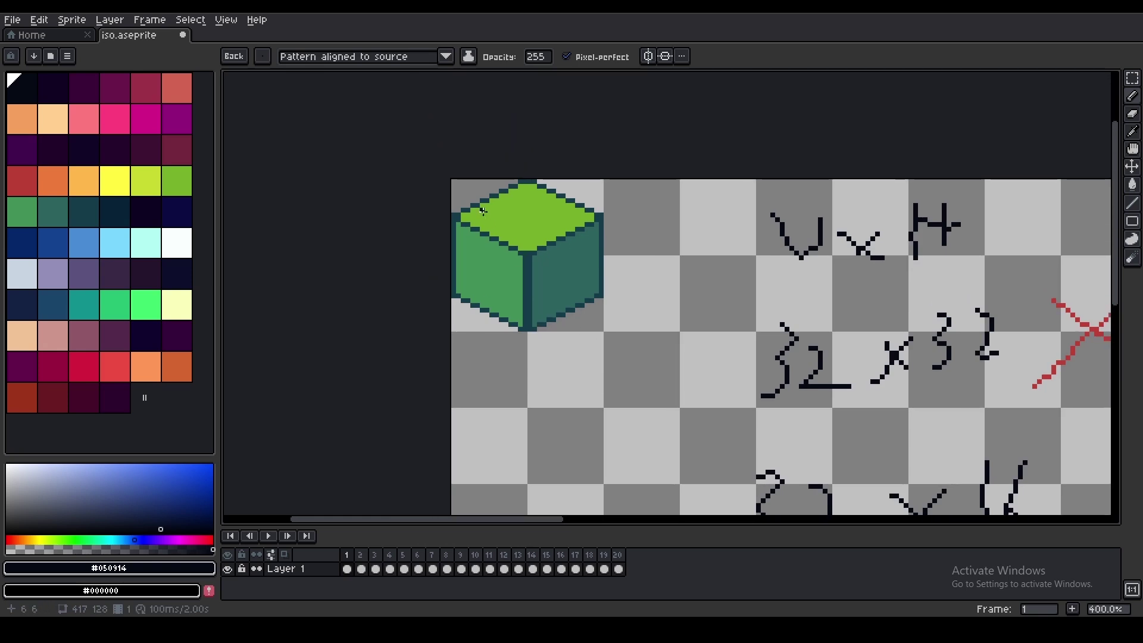
{"action": "scroll", "coordinate": [545, 307], "scroll_direction": "up", "scroll_amount": 2}
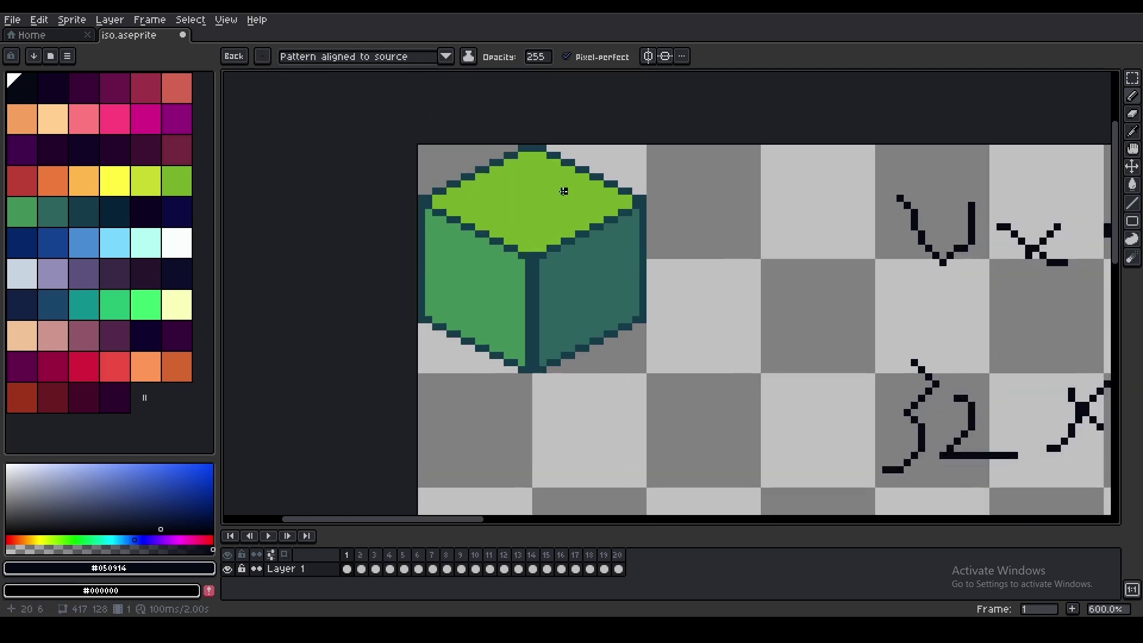
{"action": "scroll", "coordinate": [771, 284], "scroll_direction": "down", "scroll_amount": 1}
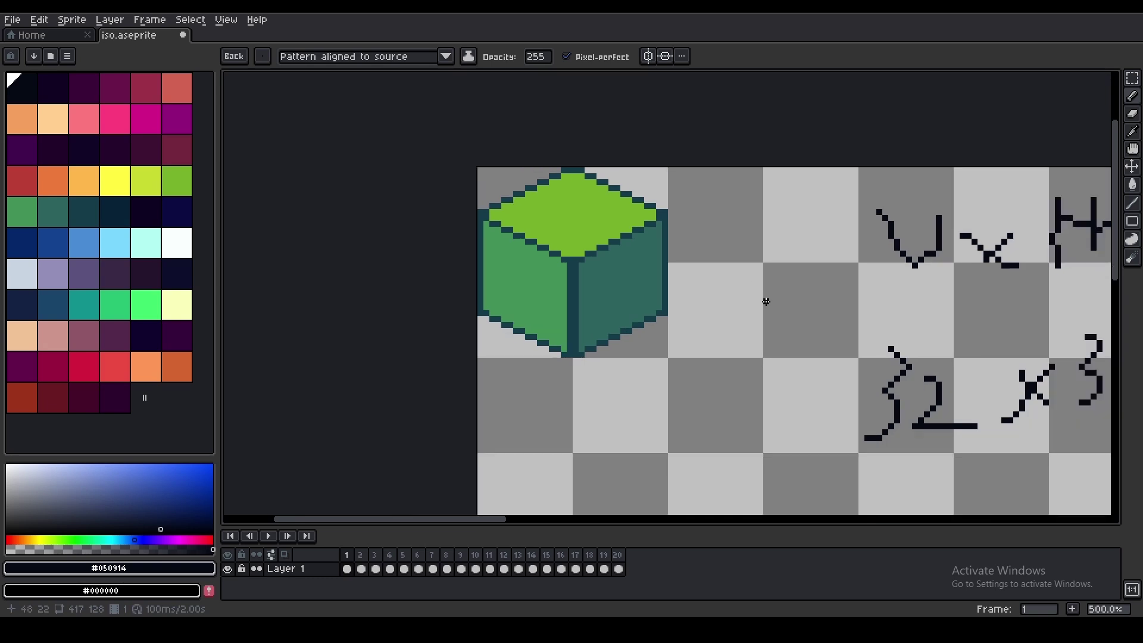
{"action": "middle_click_drag", "start_coordinate": [878, 302], "coordinate": [832, 309]}
{"action": "scroll", "coordinate": [881, 314], "scroll_direction": "down", "scroll_amount": 2}
{"action": "middle_click_drag", "start_coordinate": [1000, 315], "coordinate": [816, 302]}
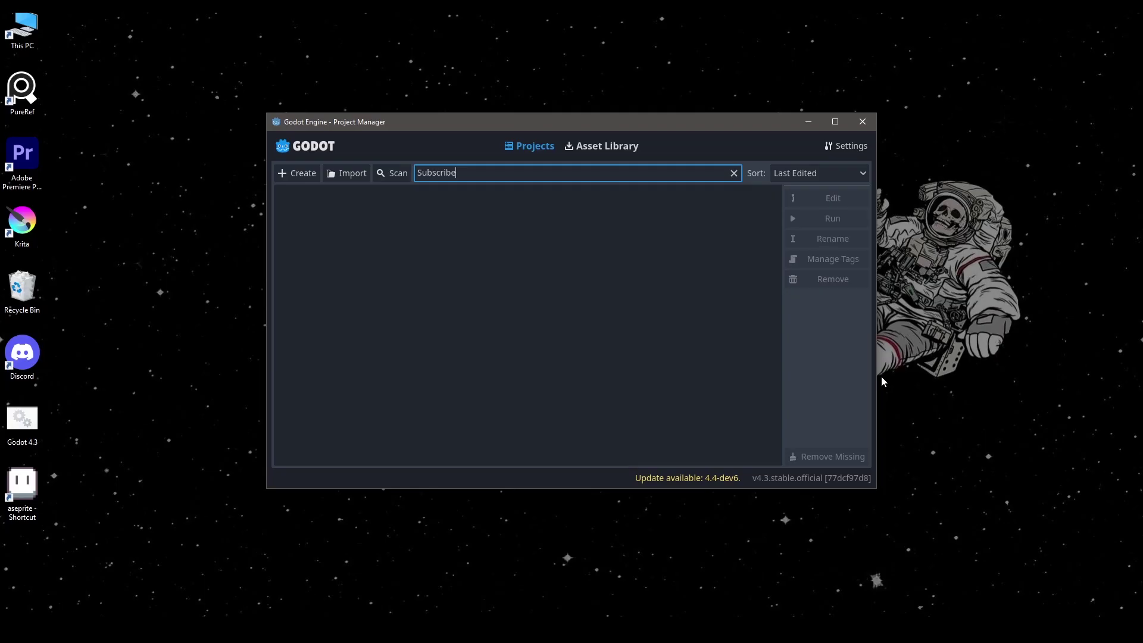
- Switch to Godot and create a new project named "isometric stuff xoxo", opening it for editing
{"action": "left_click", "coordinate": [309, 176]}
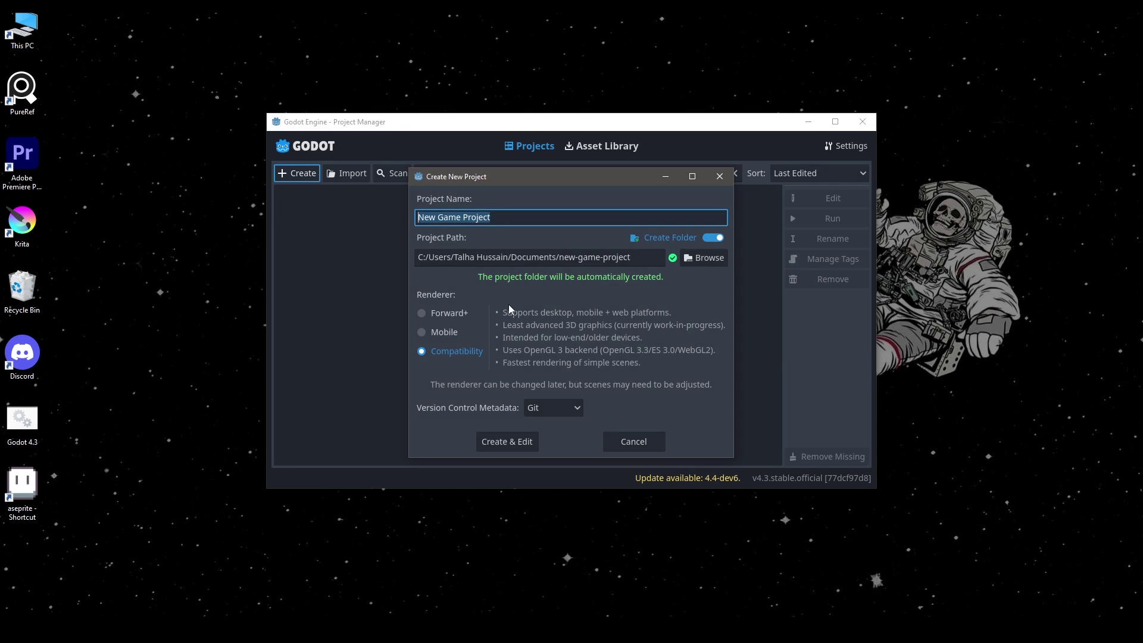
{"action": "type", "text": "iso"}
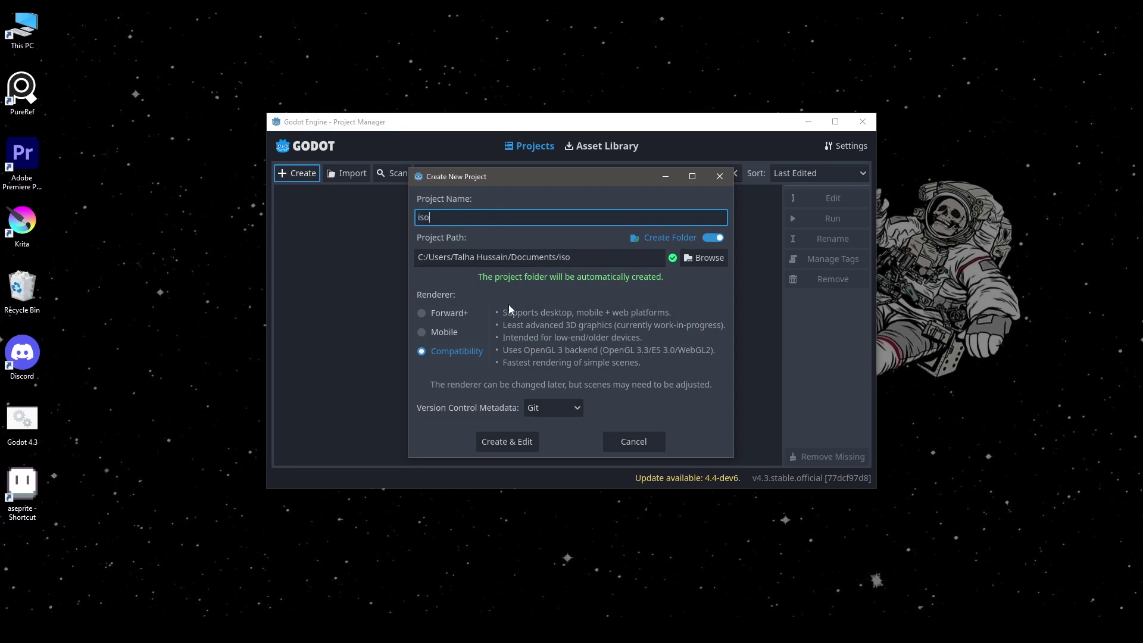
{"action": "type", "text": "metric stuff xoxo"}
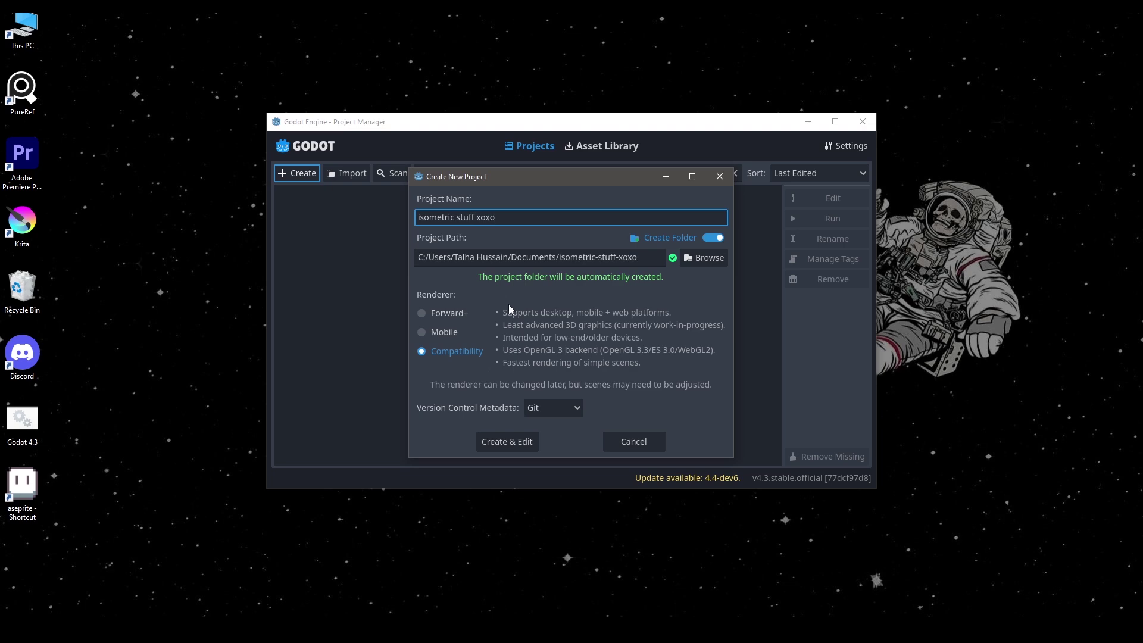
{"action": "left_click", "coordinate": [522, 442]}
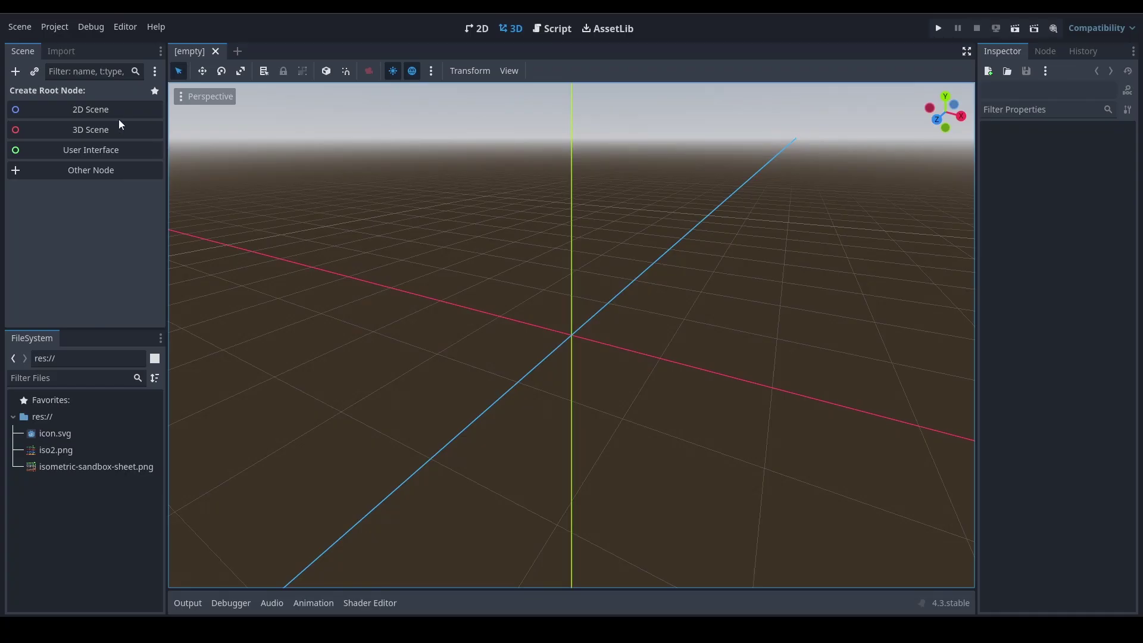
- Create a 2D scene root, add a child Node2D to it and rename the child "TileMap"
{"action": "left_click", "coordinate": [89, 108]}
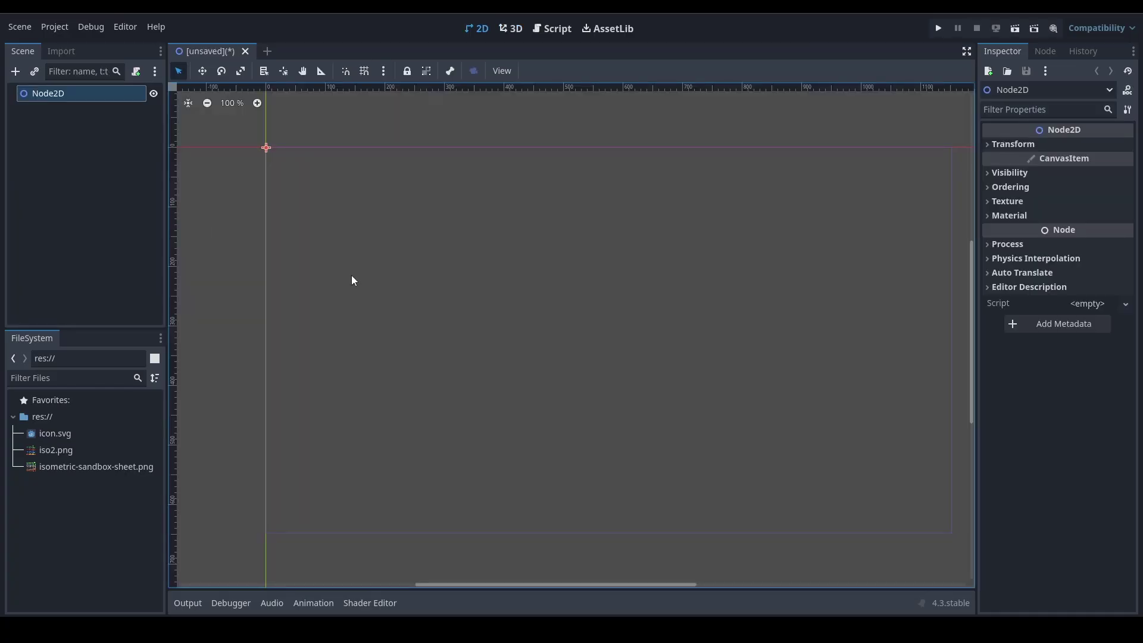
{"action": "key", "text": "ctrl+a"}
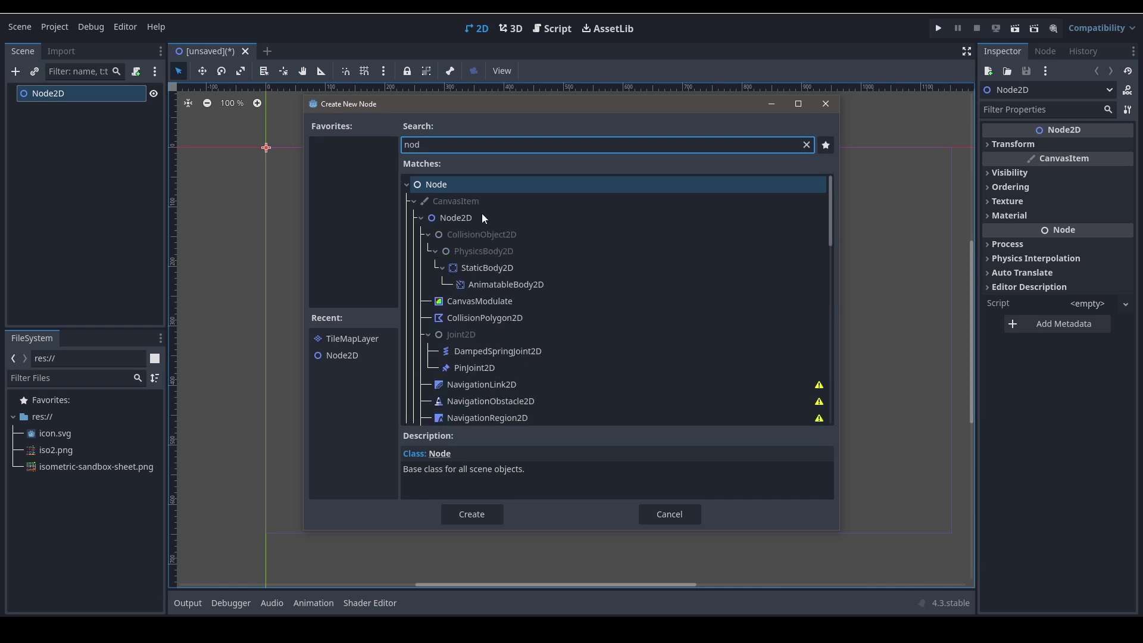
{"action": "left_click", "coordinate": [483, 218]}
{"action": "left_click", "coordinate": [487, 512]}
{"action": "double_click", "coordinate": [60, 109]}
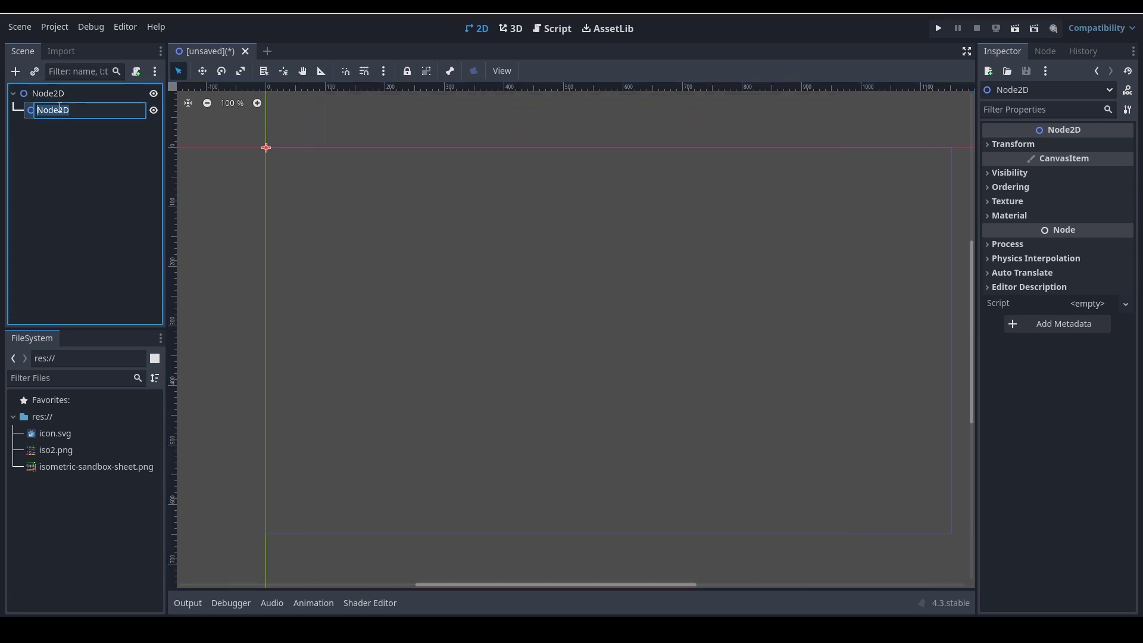
{"action": "type", "text": "TileMap"}
{"action": "key", "text": "Return"}
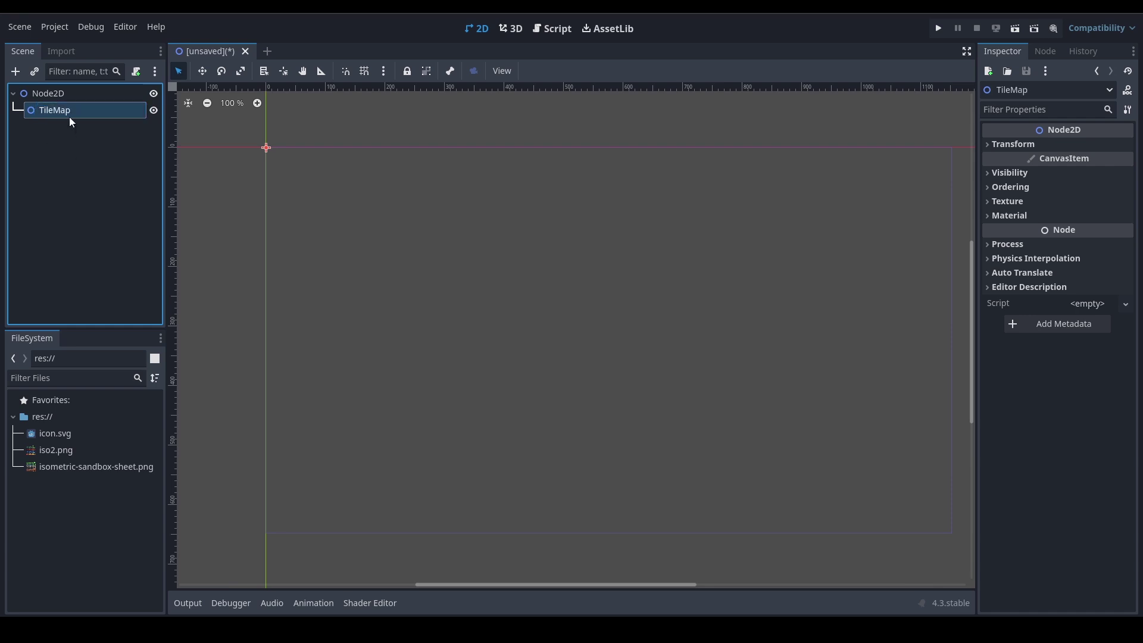
- Add a TileMapLayer node under the TileMap node and rename it "Layer 1"
{"action": "key", "text": "ctrl+a"}
{"action": "type", "text": "tile"}
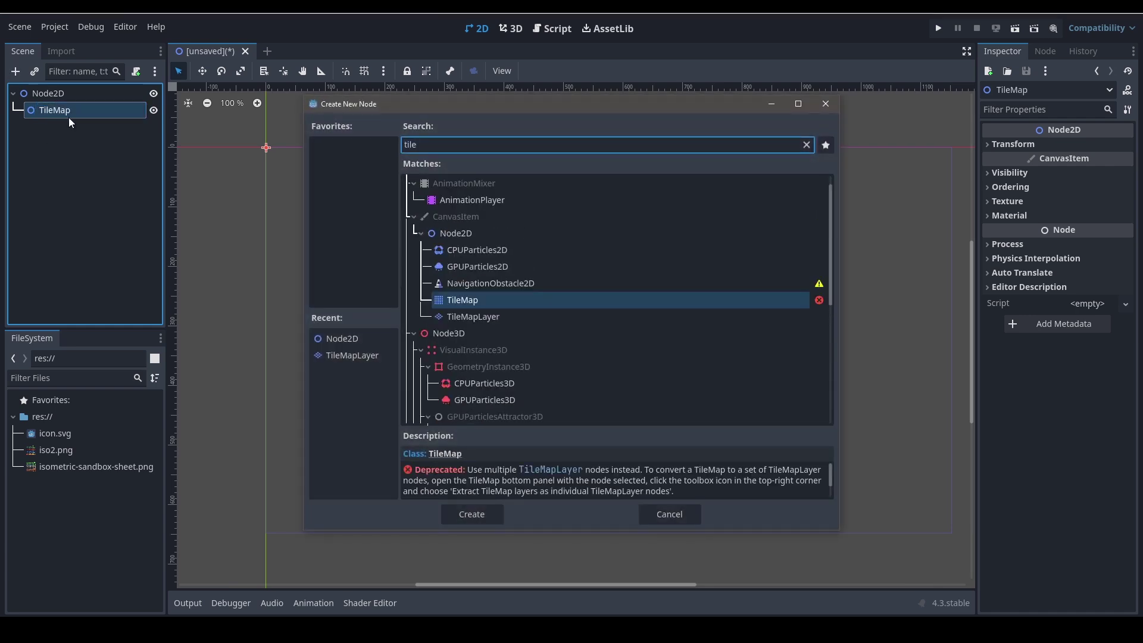
{"action": "key", "text": "Down"}
{"action": "key", "text": "Return"}
{"action": "double_click", "coordinate": [79, 127]}
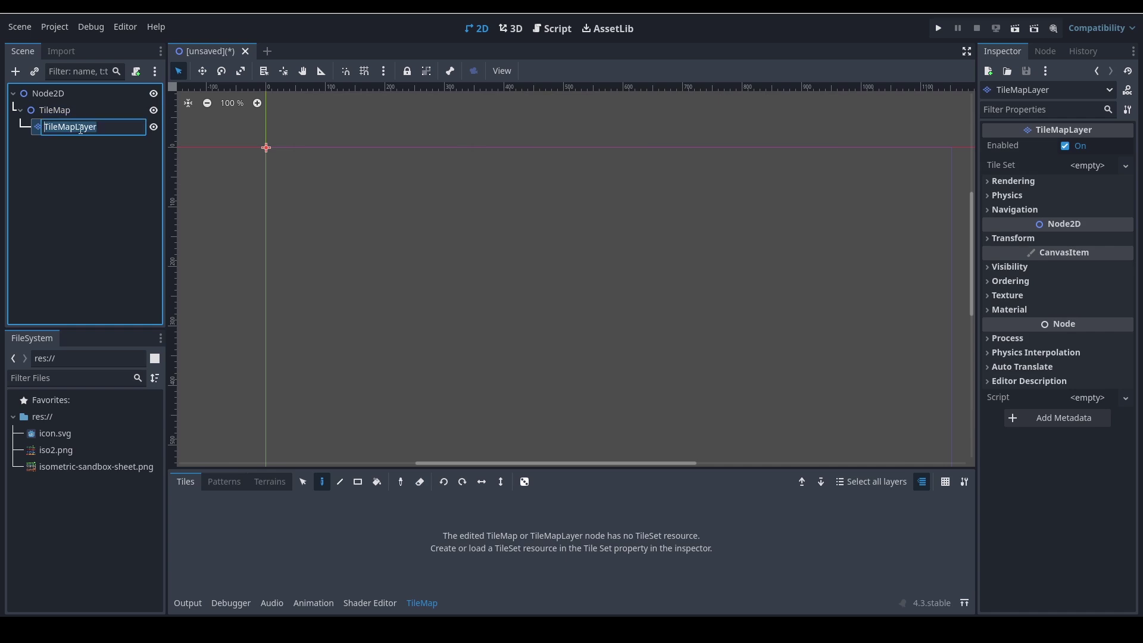
{"action": "type", "text": "Layer 1"}
{"action": "key", "text": "Return"}
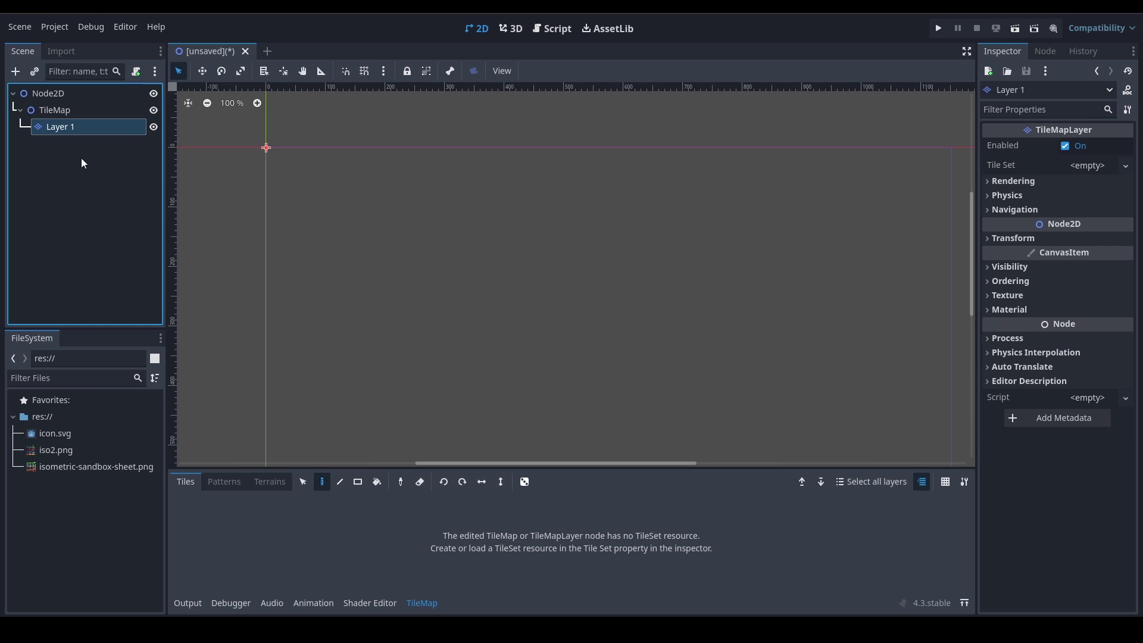
- Assign a new TileSet to Layer 1 and set its tile shape to Isometric
{"action": "left_click", "coordinate": [1086, 168]}
{"action": "left_click", "coordinate": [1087, 180]}
{"action": "left_click", "coordinate": [1085, 164]}
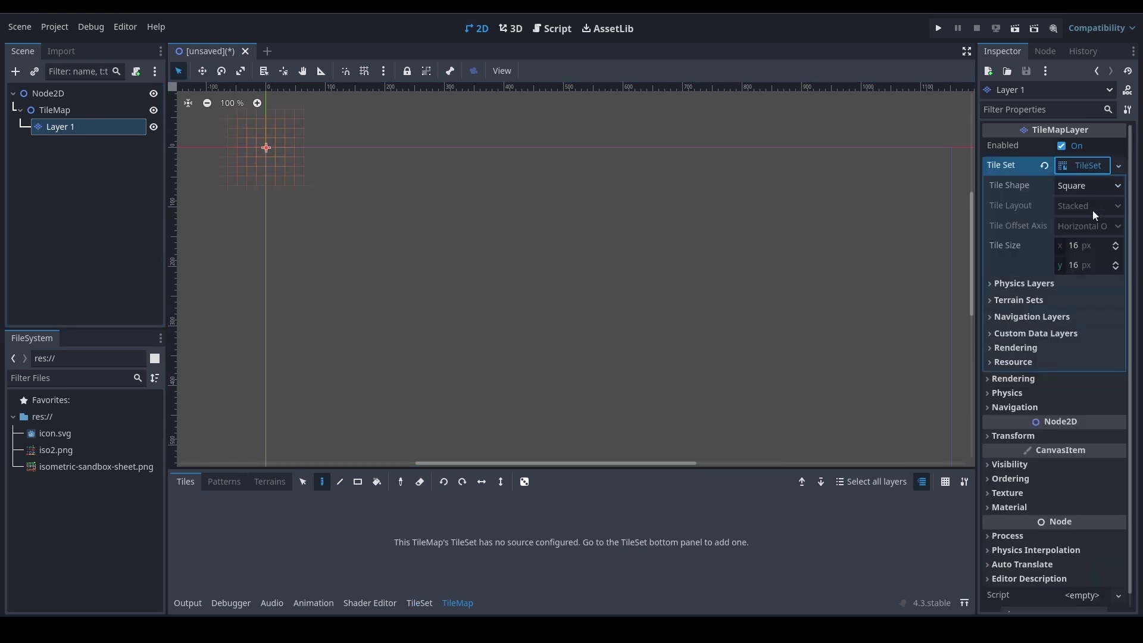
{"action": "left_click", "coordinate": [1070, 190]}
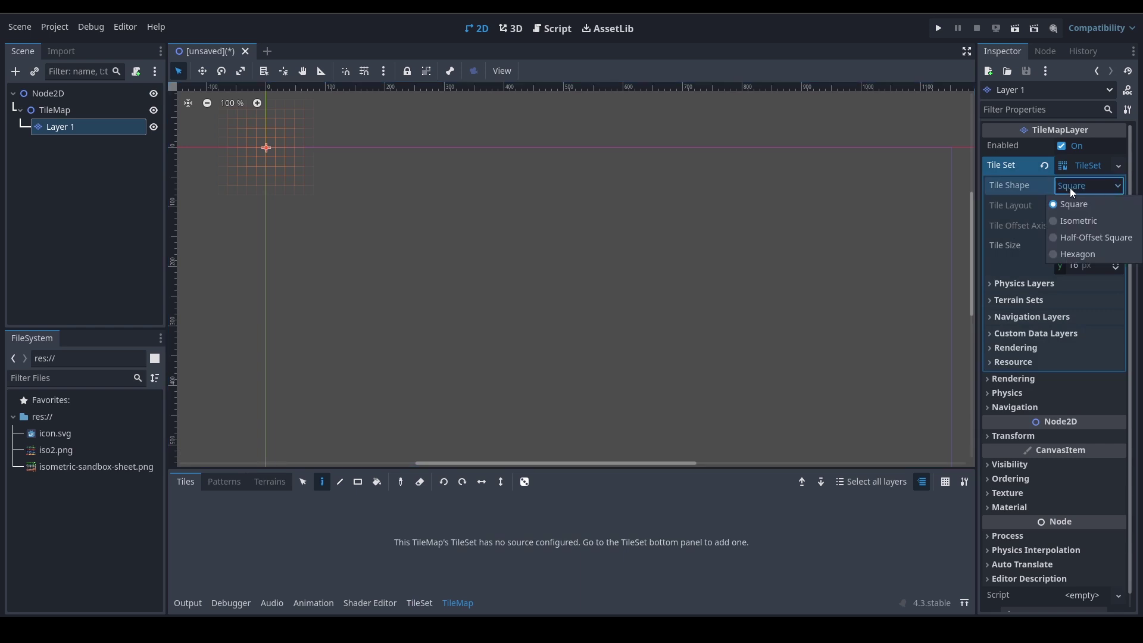
{"action": "left_click", "coordinate": [1079, 221]}
{"action": "scroll", "coordinate": [245, 154], "scroll_direction": "up", "scroll_amount": 3}
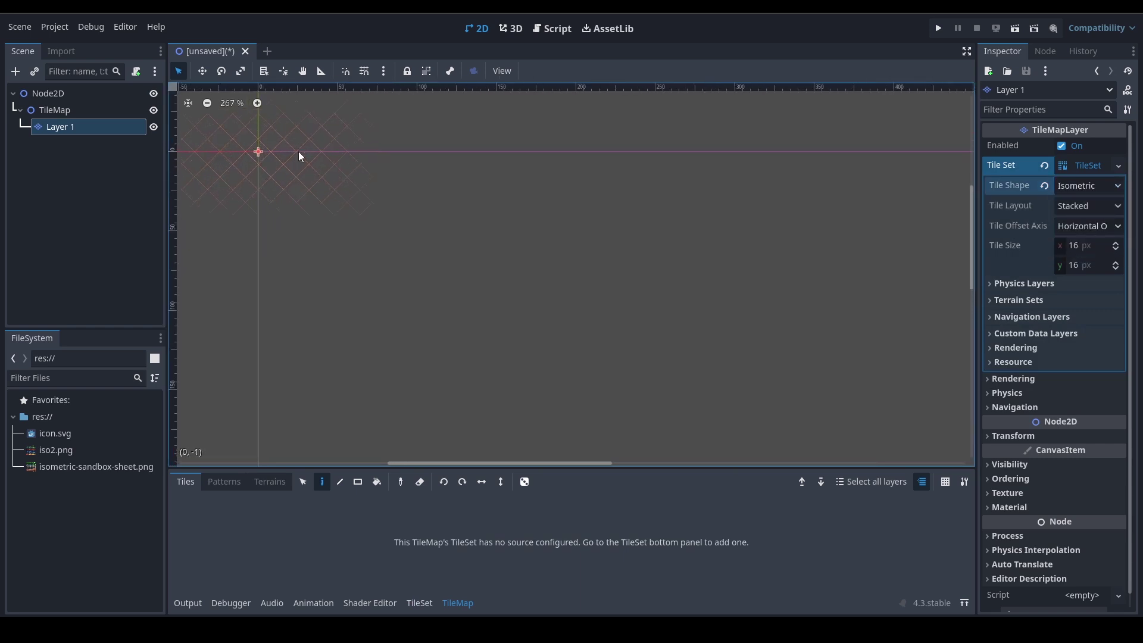
{"action": "middle_click_drag", "start_coordinate": [299, 153], "coordinate": [388, 200]}
{"action": "scroll", "coordinate": [378, 205], "scroll_direction": "up", "scroll_amount": 12}
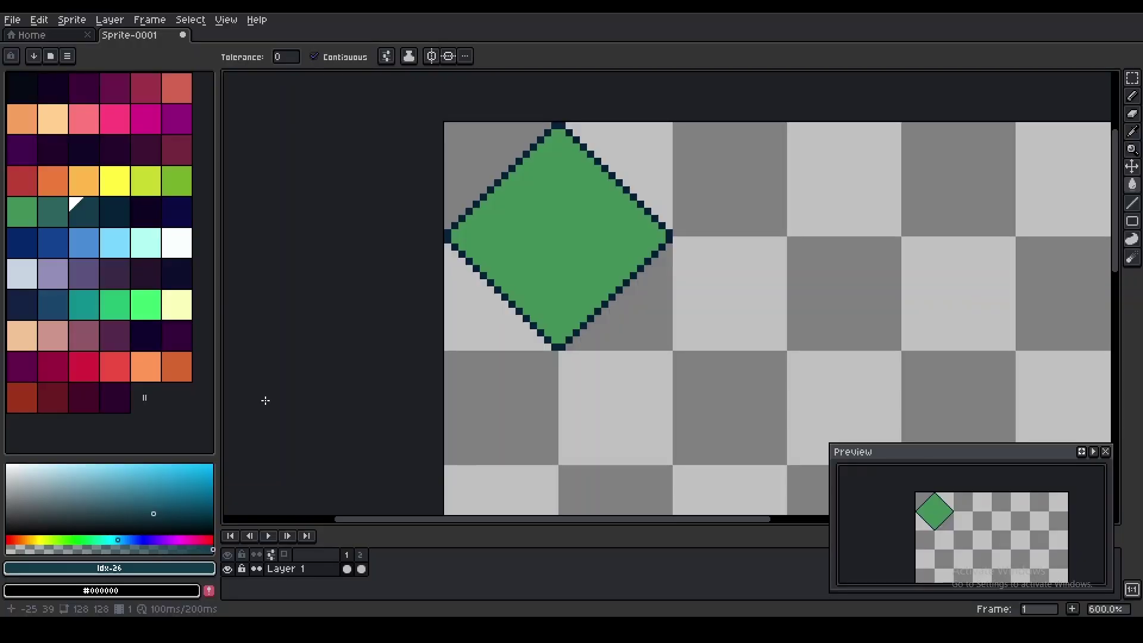
- Switch to Aseprite and close the preview window of the green diamond sprite
{"action": "left_click", "coordinate": [1106, 452]}
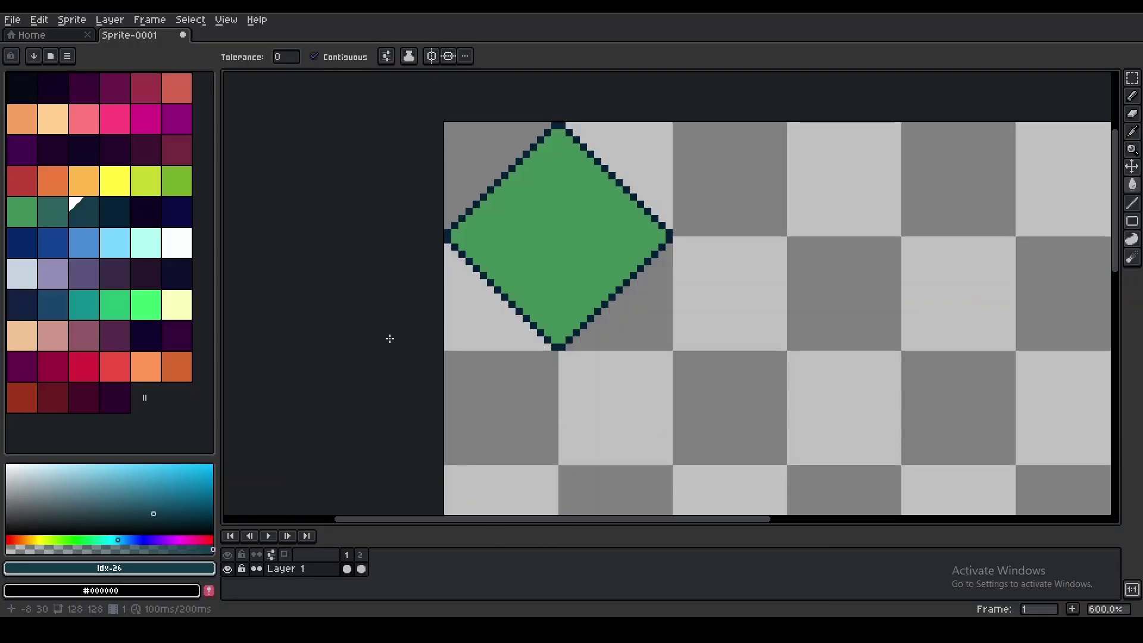
- Show the sprite's next frame, then switch back to Godot and set the x tile size of Layer 1's TileSet to 32 px
{"action": "key", "text": "Right"}
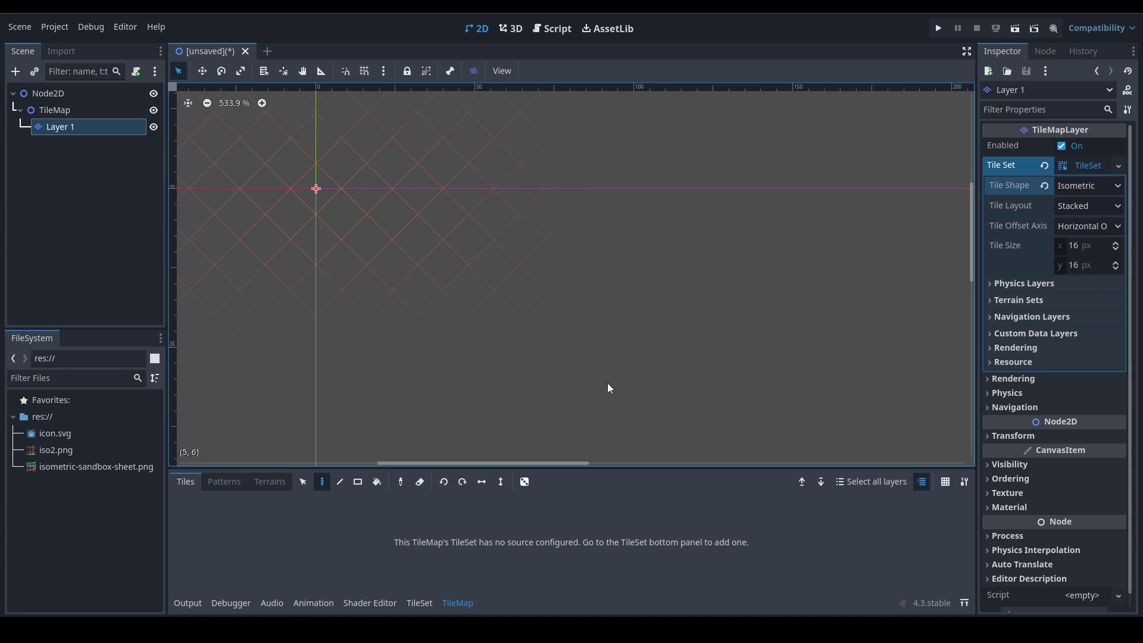
{"action": "left_click", "coordinate": [1081, 246]}
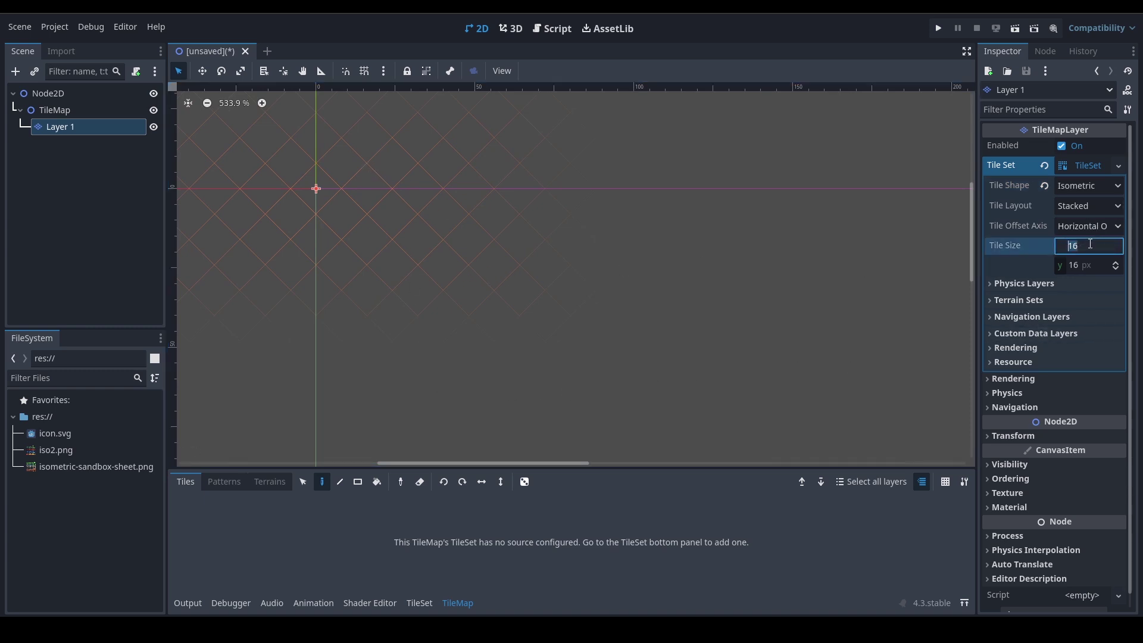
{"action": "type", "text": "32"}
{"action": "key", "text": "Return"}
{"action": "middle_click_drag", "start_coordinate": [424, 267], "coordinate": [488, 287]}
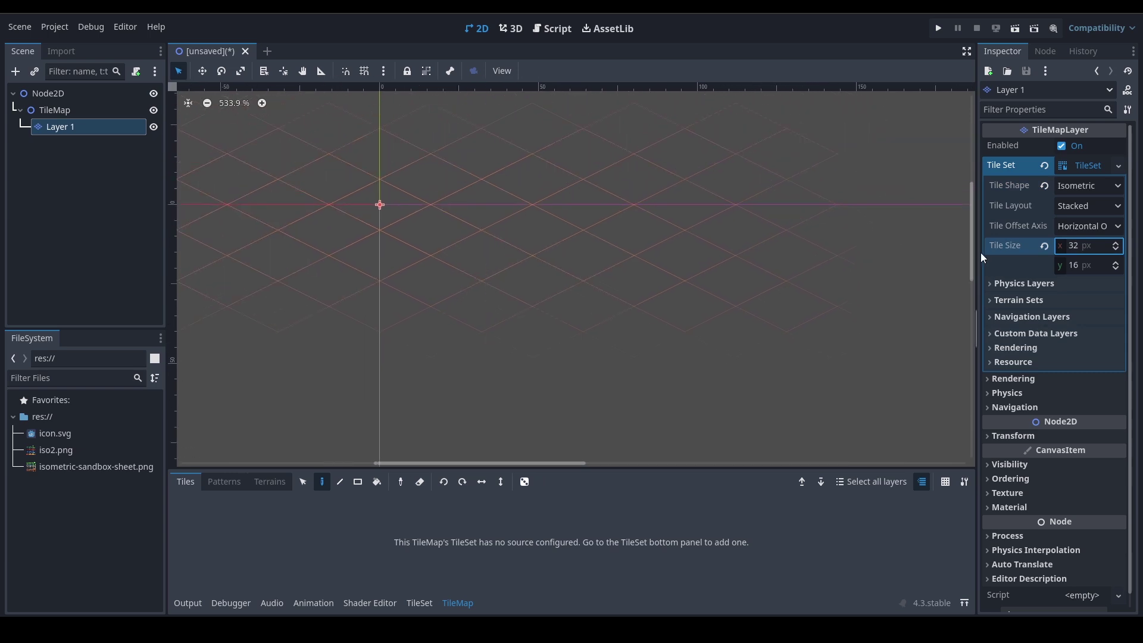
{"action": "scroll", "coordinate": [450, 209], "scroll_direction": "down", "scroll_amount": 1}
{"action": "scroll", "coordinate": [450, 209], "scroll_direction": "down", "scroll_amount": 1}
{"action": "middle_click_drag", "start_coordinate": [398, 214], "coordinate": [495, 231]}
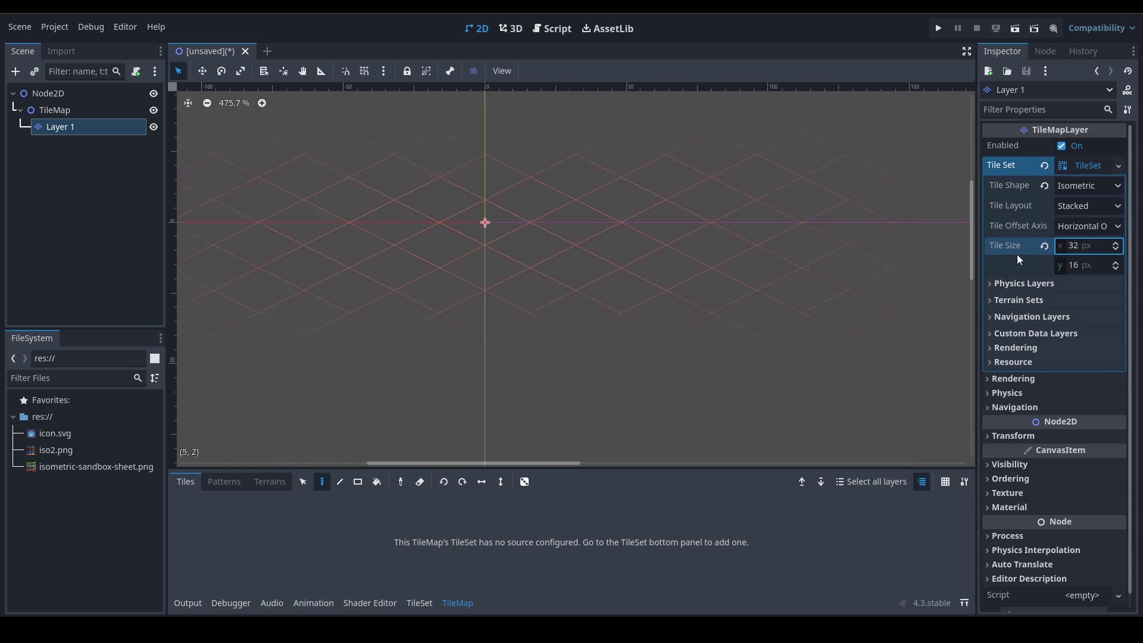
- Add isometric-sandbox-sheet.png to the TileSet as an atlas source and let its tiles be created automatically
{"action": "left_click", "coordinate": [420, 604]}
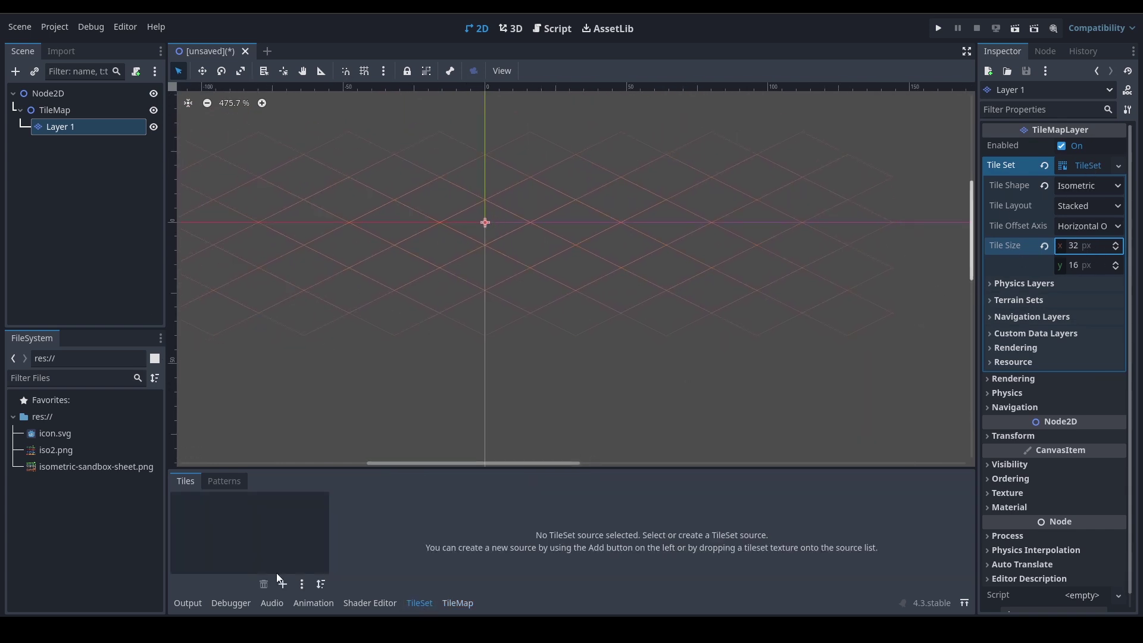
{"action": "left_click_drag", "start_coordinate": [61, 462], "coordinate": [289, 549]}
{"action": "left_click", "coordinate": [552, 338]}
{"action": "scroll", "coordinate": [678, 564], "scroll_direction": "up", "scroll_amount": 3}
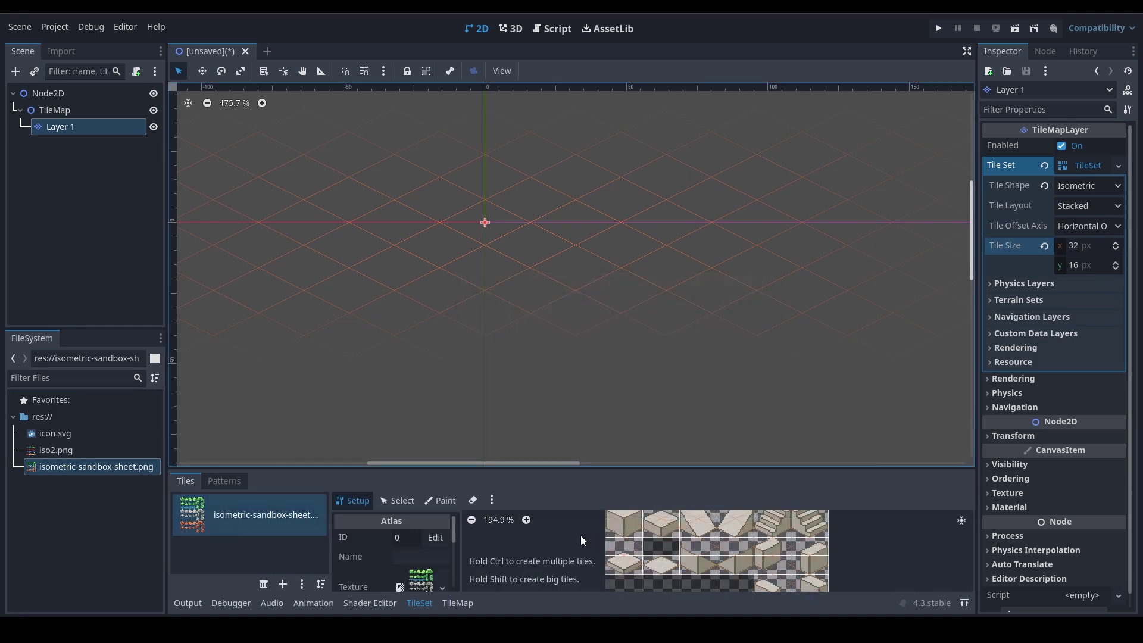
- Set the atlas's texture region height to 32 px and check how the region grid fits the cubes
{"action": "scroll", "coordinate": [458, 544], "scroll_direction": "down", "scroll_amount": 1}
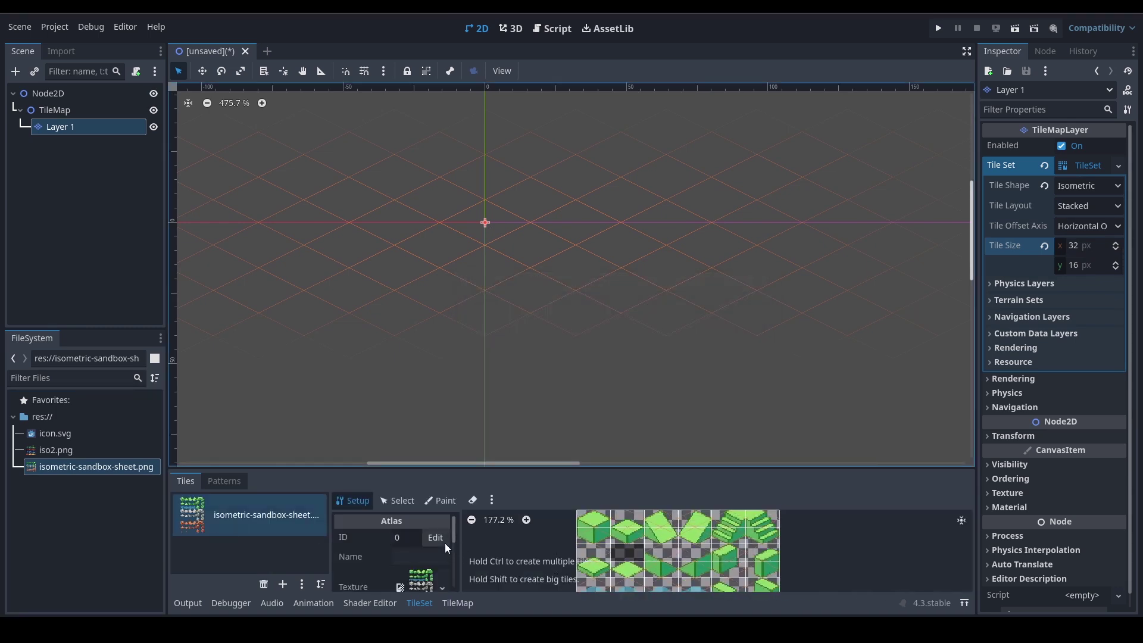
{"action": "scroll", "coordinate": [411, 546], "scroll_direction": "down", "scroll_amount": 5}
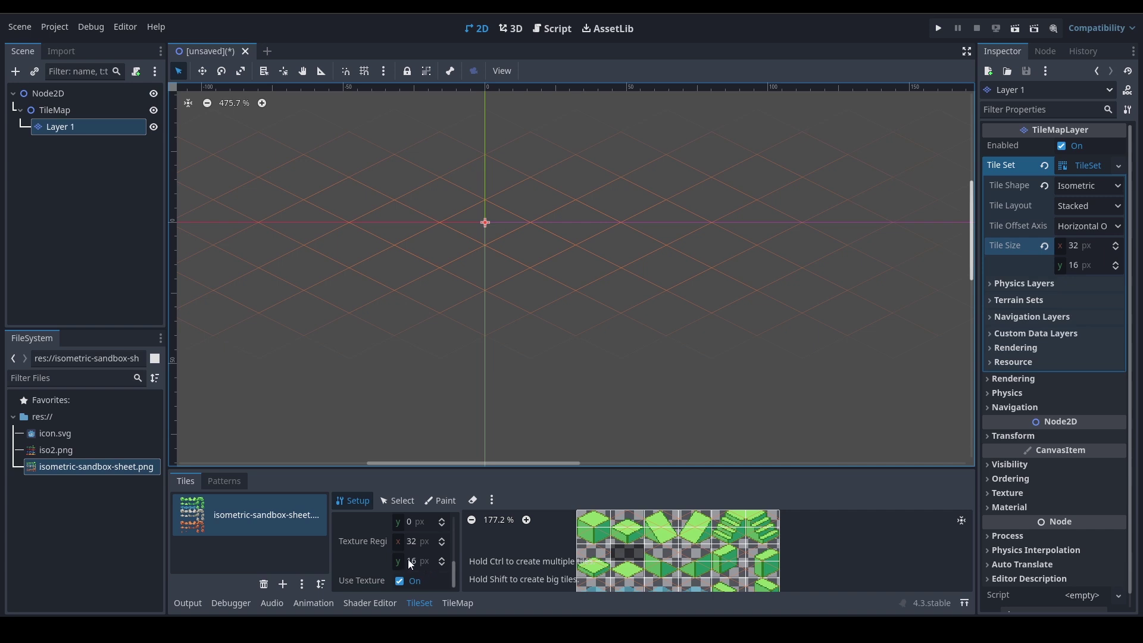
{"action": "left_click", "coordinate": [411, 561]}
{"action": "type", "text": "3"}
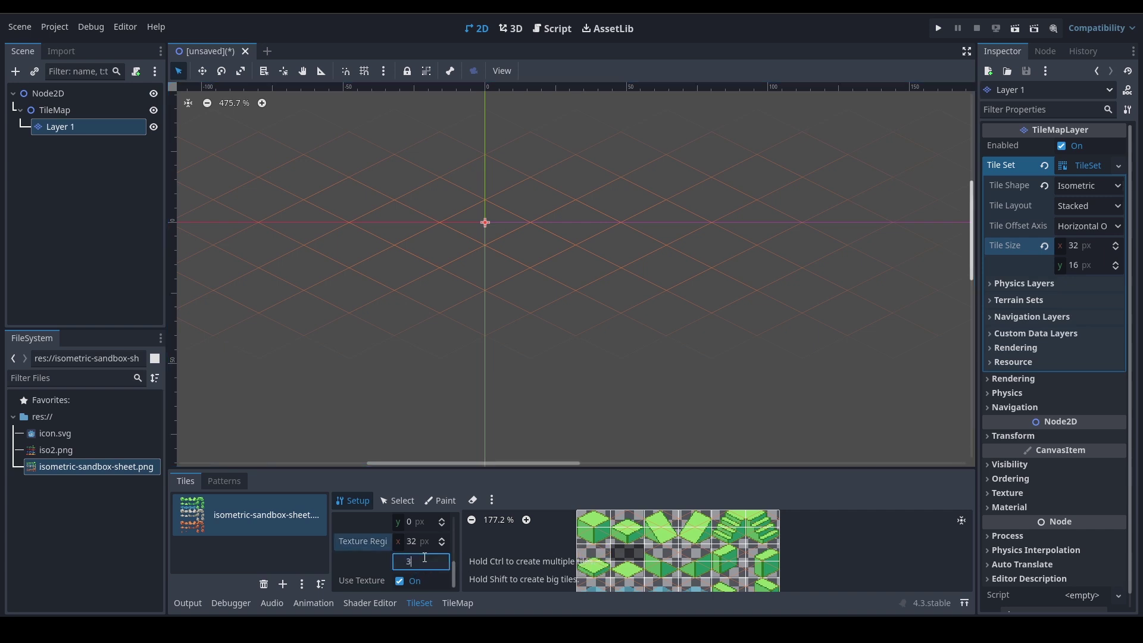
{"action": "type", "text": "2"}
{"action": "key", "text": "Return"}
{"action": "scroll", "coordinate": [608, 539], "scroll_direction": "up", "scroll_amount": 3}
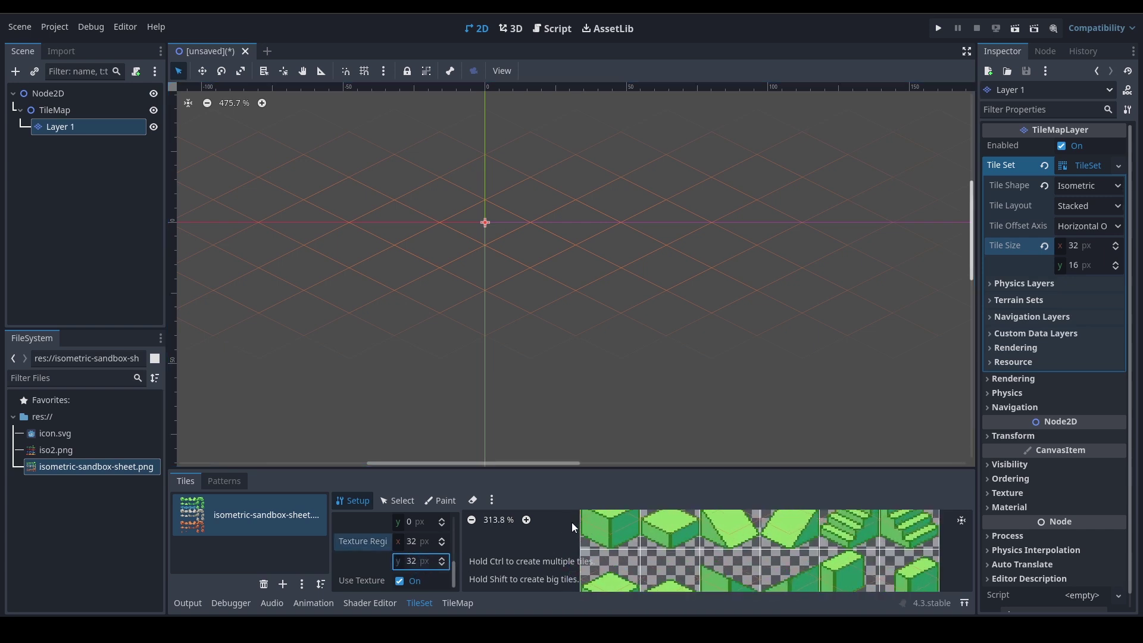
{"action": "scroll", "coordinate": [604, 551], "scroll_direction": "up", "scroll_amount": 2}
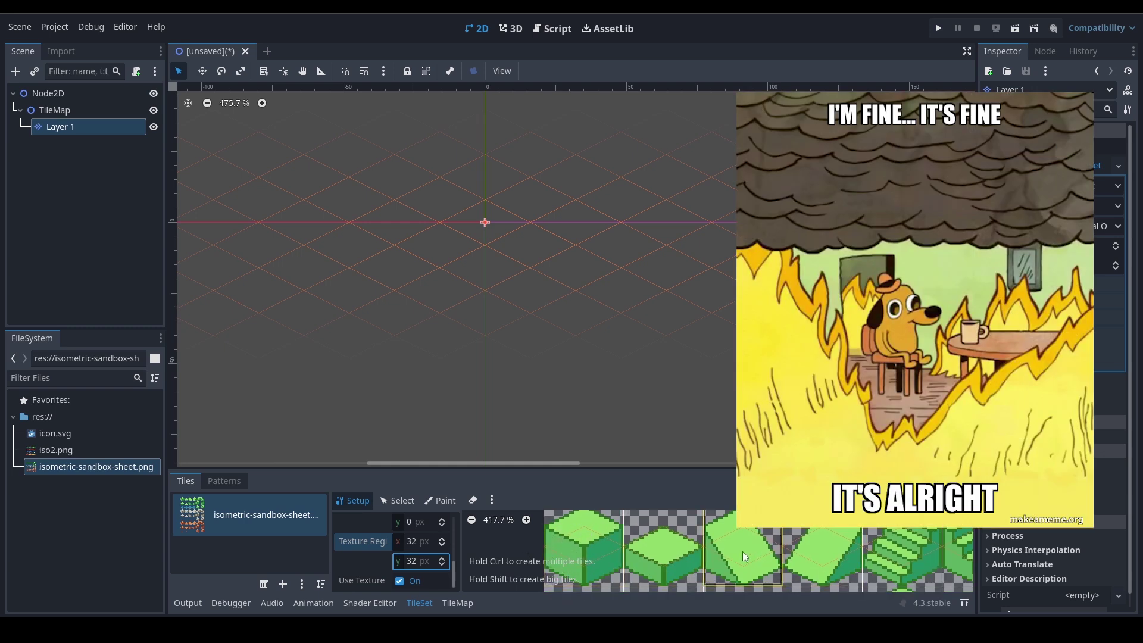
{"action": "scroll", "coordinate": [635, 542], "scroll_direction": "down", "scroll_amount": 4}
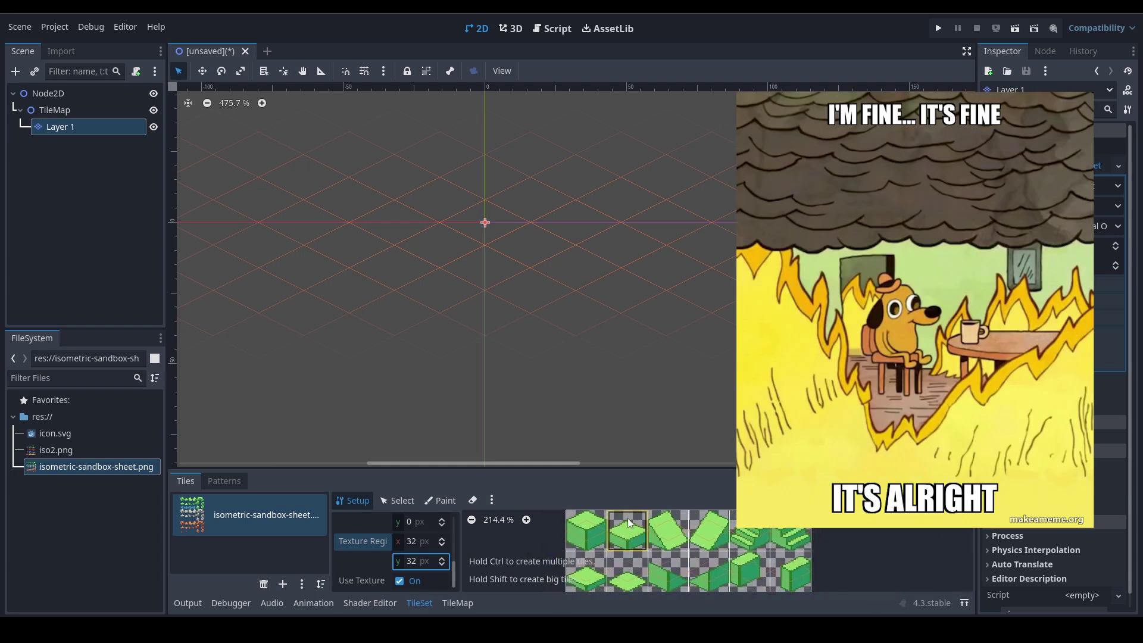
{"action": "scroll", "coordinate": [604, 543], "scroll_direction": "up", "scroll_amount": 3}
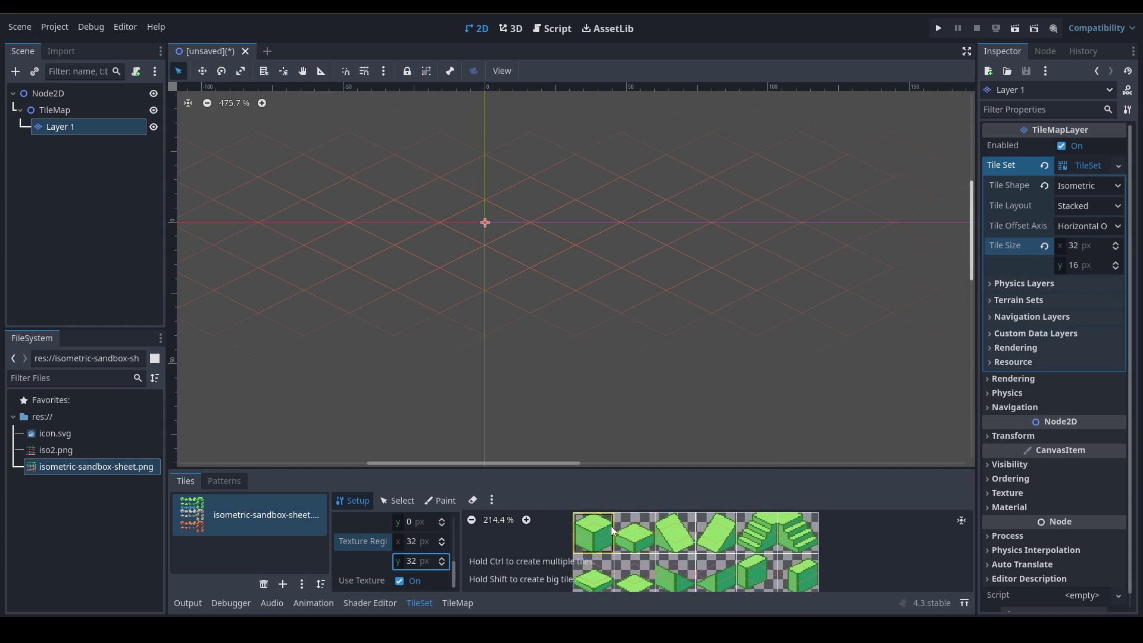
{"action": "scroll", "coordinate": [606, 543], "scroll_direction": "up", "scroll_amount": 2}
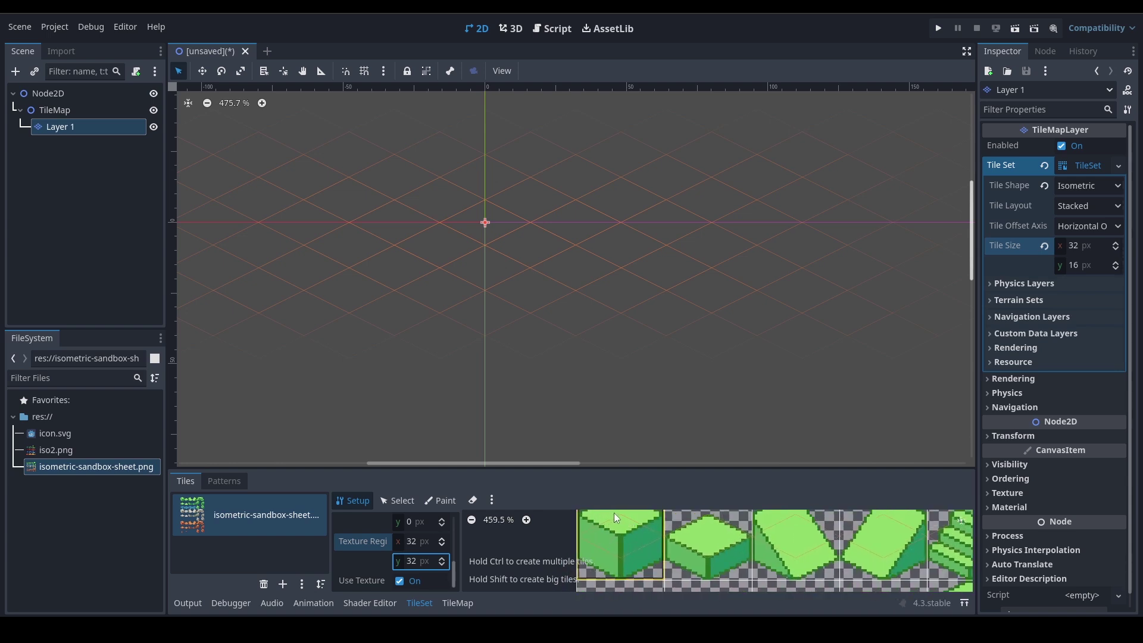
{"action": "middle_click_drag", "start_coordinate": [614, 513], "coordinate": [605, 538]}
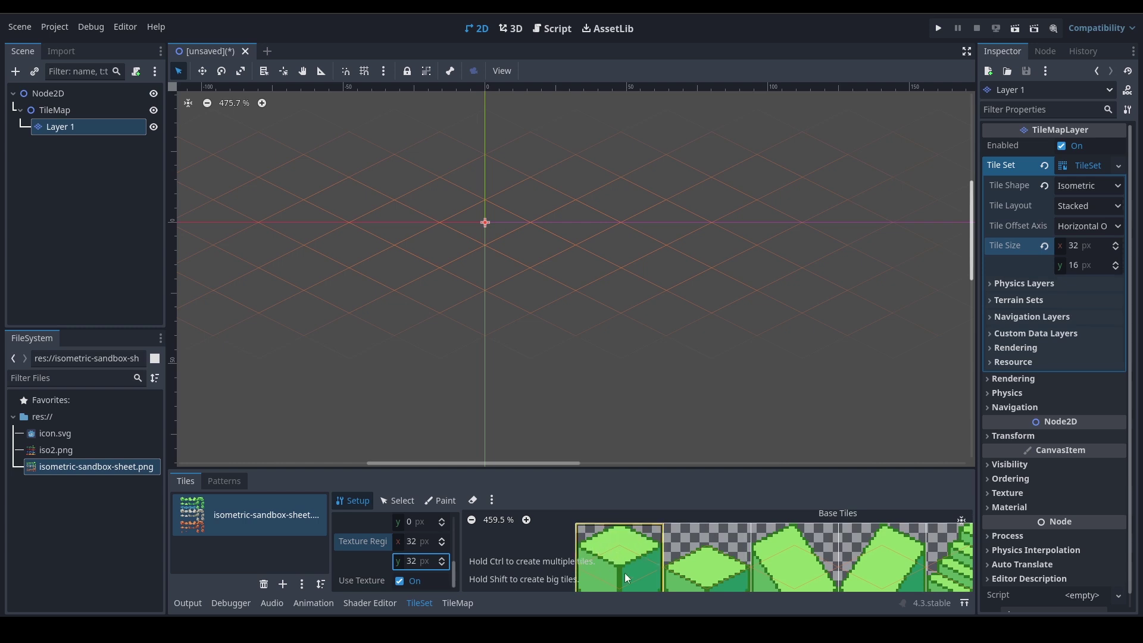
- Select the first green cube tile in the atlas, expand its rendering properties and widen the property area
{"action": "left_click", "coordinate": [396, 500]}
{"action": "scroll", "coordinate": [663, 523], "scroll_direction": "down", "scroll_amount": 2}
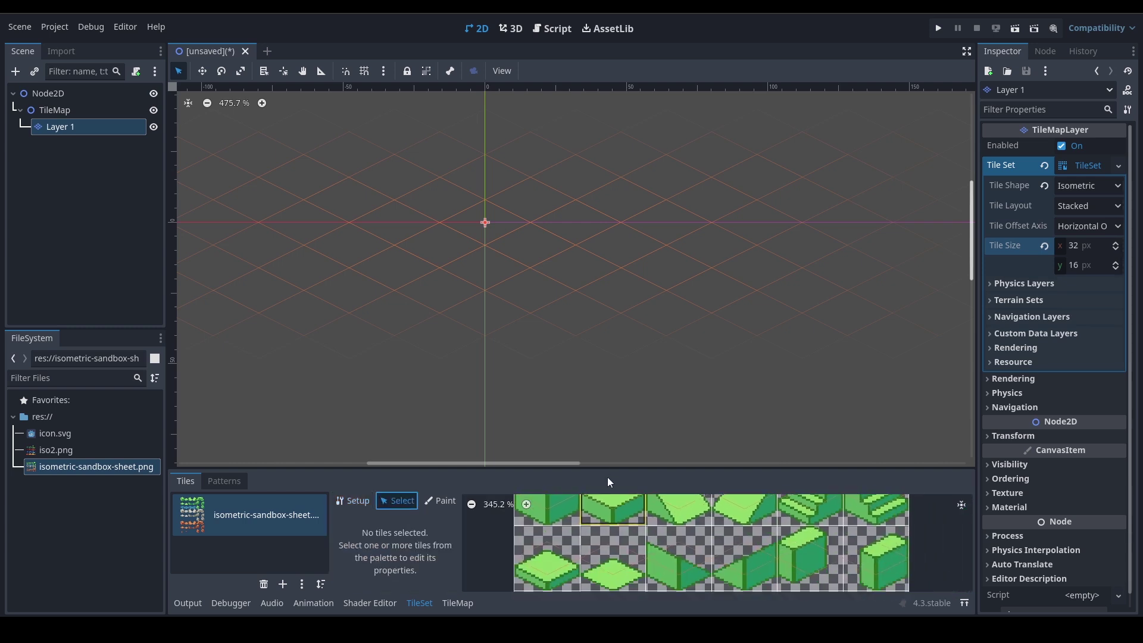
{"action": "middle_click_drag", "start_coordinate": [613, 512], "coordinate": [626, 541]}
{"action": "left_click", "coordinate": [558, 531]}
{"action": "scroll", "coordinate": [416, 552], "scroll_direction": "down", "scroll_amount": 1}
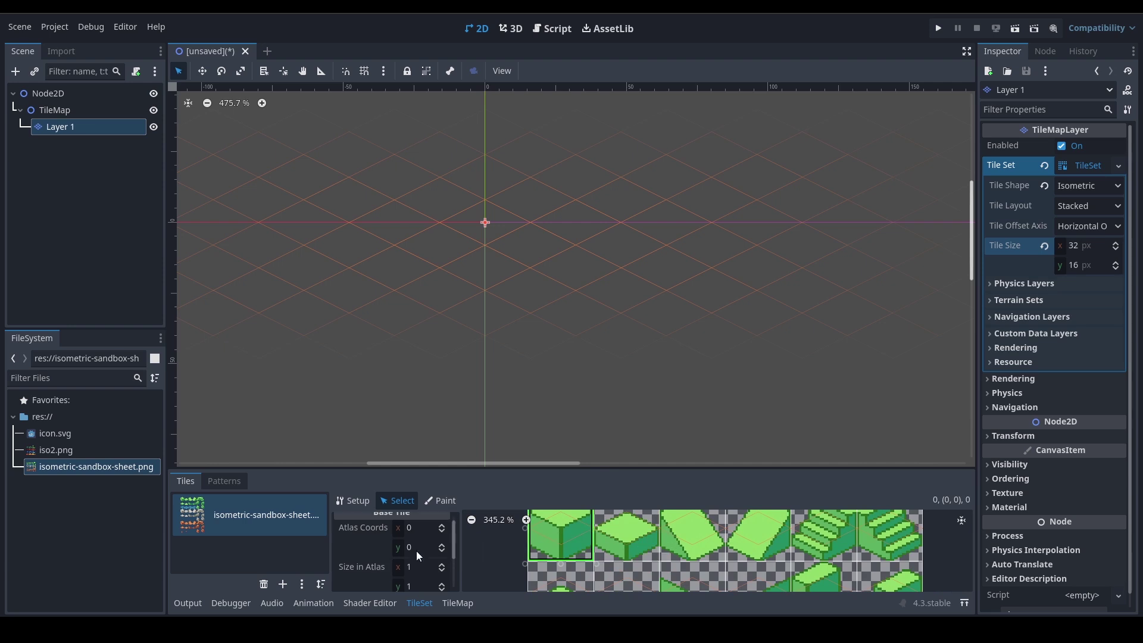
{"action": "scroll", "coordinate": [416, 553], "scroll_direction": "down", "scroll_amount": 2}
{"action": "scroll", "coordinate": [415, 556], "scroll_direction": "down", "scroll_amount": 1}
{"action": "left_click", "coordinate": [357, 568]}
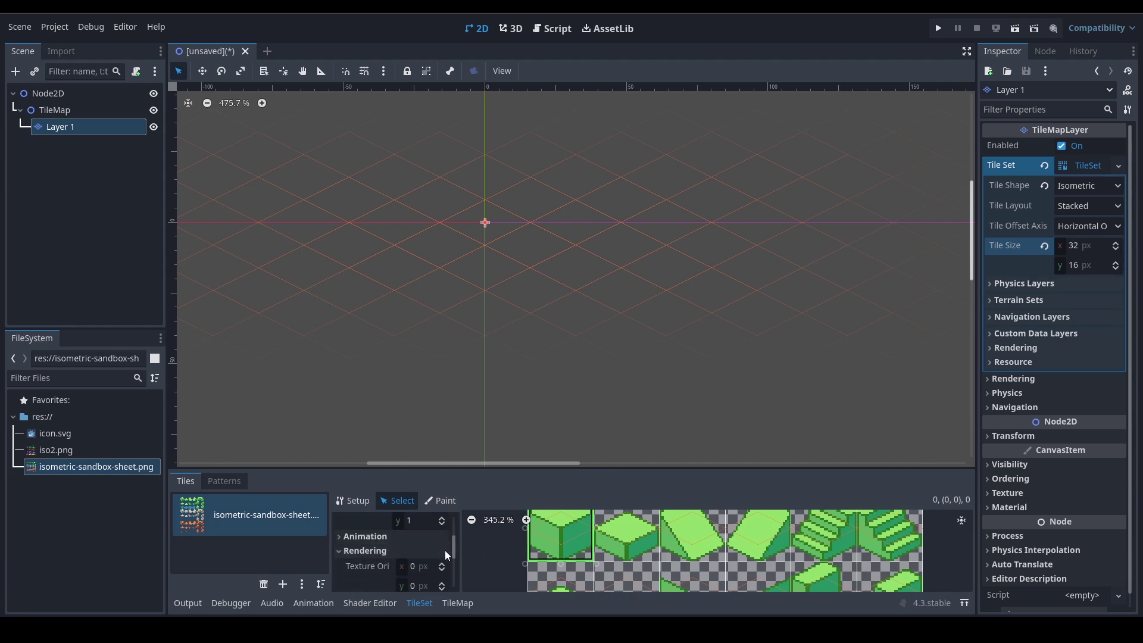
{"action": "scroll", "coordinate": [387, 563], "scroll_direction": "down", "scroll_amount": 1}
{"action": "scroll", "coordinate": [416, 563], "scroll_direction": "down", "scroll_amount": 2}
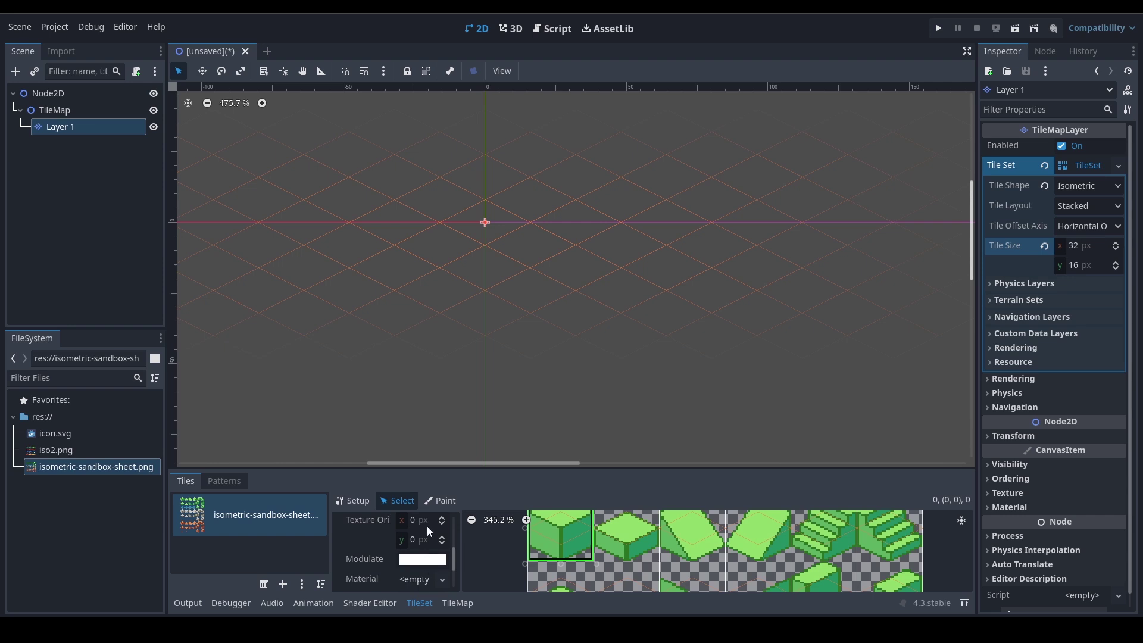
{"action": "scroll", "coordinate": [423, 536], "scroll_direction": "up", "scroll_amount": 2}
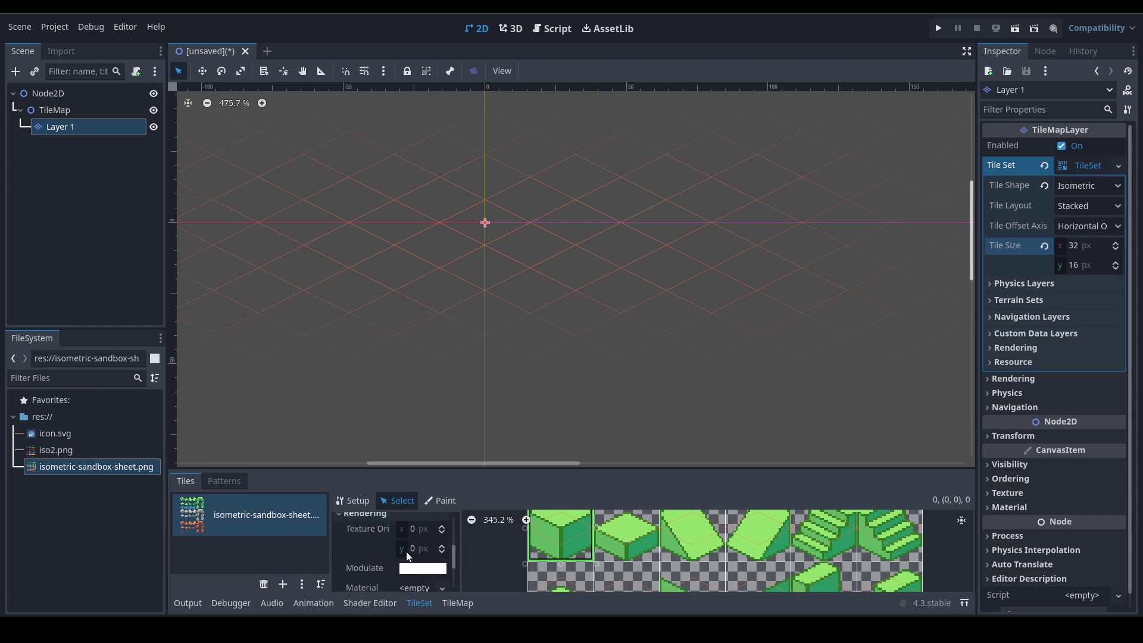
{"action": "left_click_drag", "start_coordinate": [461, 541], "coordinate": [498, 541]}
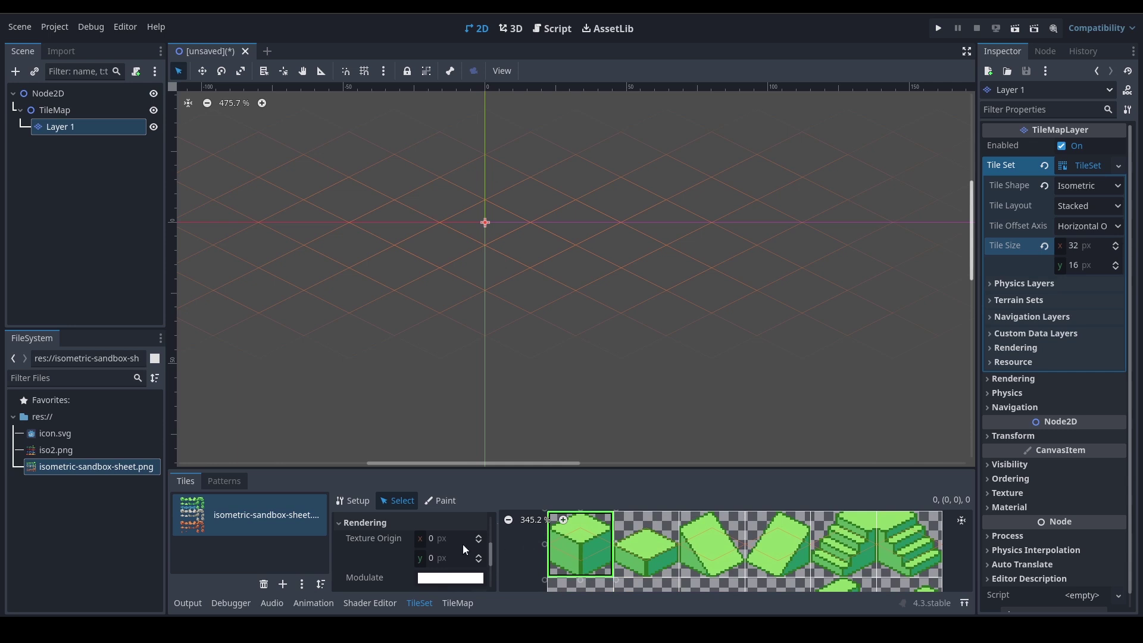
- Try shifting the green cube's texture origin horizontally, then reset its x value to 0
{"action": "left_click", "coordinate": [481, 543]}
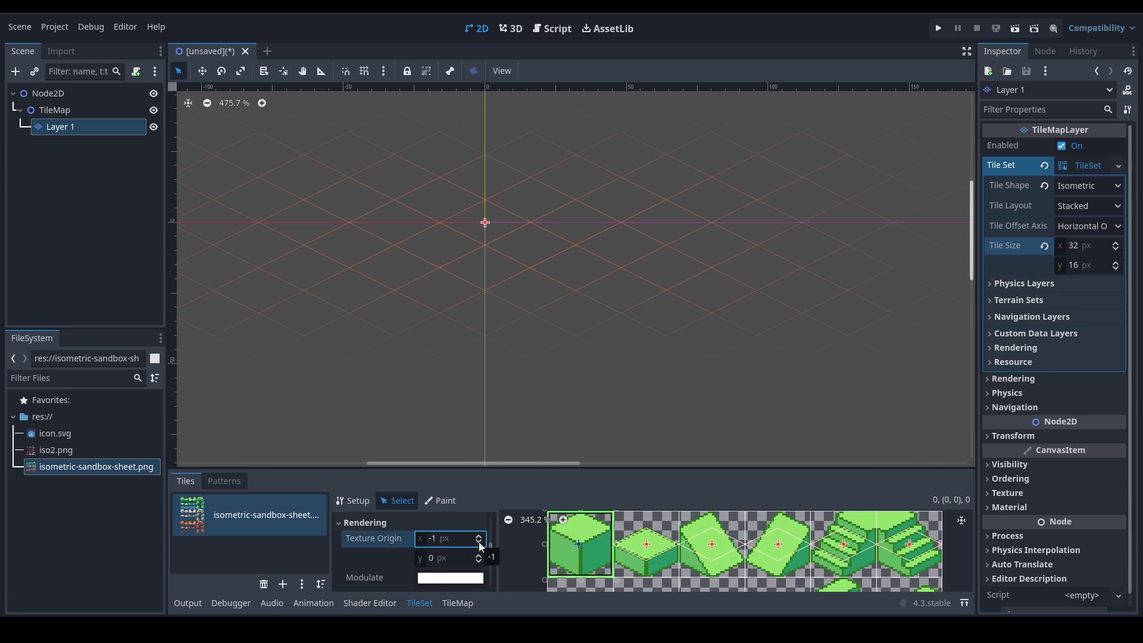
{"action": "left_click", "coordinate": [481, 543]}
{"action": "left_click", "coordinate": [481, 543]}
{"action": "left_click", "coordinate": [449, 536]}
- Shift the green cube's vertical texture origin up to the centre of its top face
{"action": "left_click", "coordinate": [481, 560]}
{"action": "left_click", "coordinate": [481, 559]}
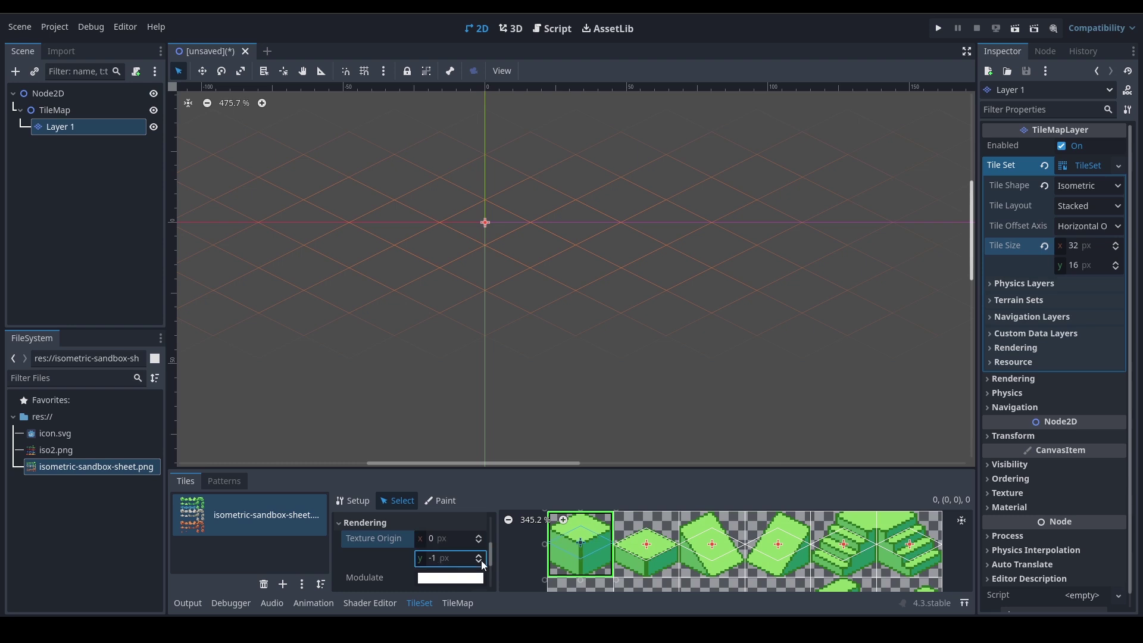
{"action": "left_click", "coordinate": [481, 560]}
{"action": "left_click", "coordinate": [480, 559]}
{"action": "left_click", "coordinate": [480, 559]}
{"action": "left_click", "coordinate": [480, 559]}
{"action": "left_click", "coordinate": [480, 560]}
{"action": "left_click", "coordinate": [480, 560]}
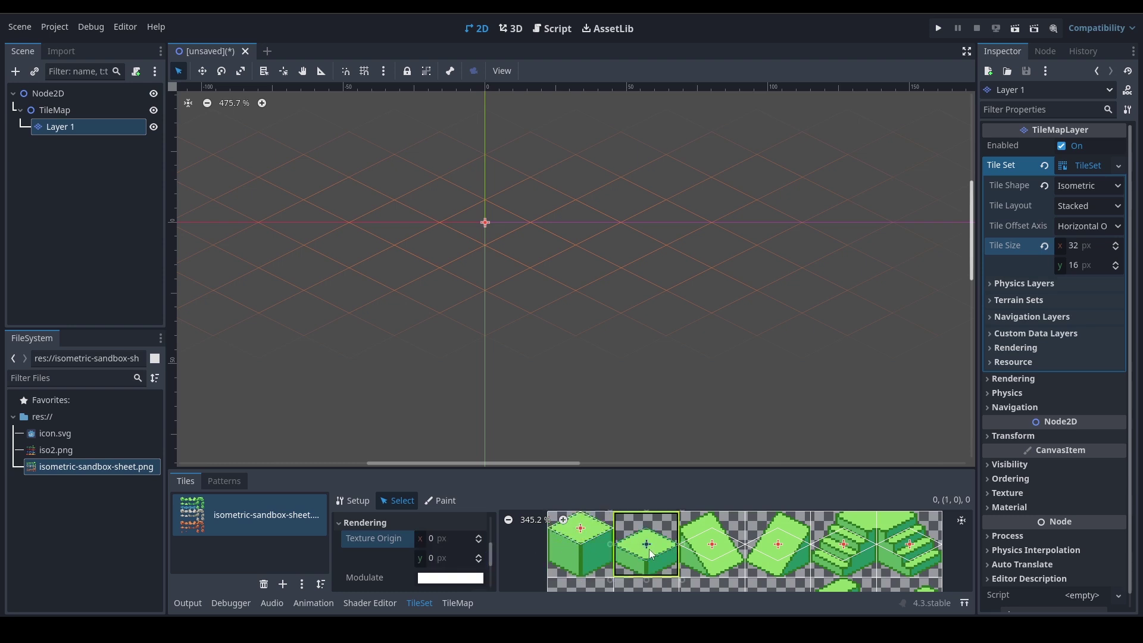
- Shift the vertical texture origins of the two green stair tiles in the first row upward
{"action": "left_click", "coordinate": [844, 548]}
{"action": "left_click", "coordinate": [481, 564]}
{"action": "left_click", "coordinate": [595, 544]}
{"action": "left_click", "coordinate": [479, 559]}
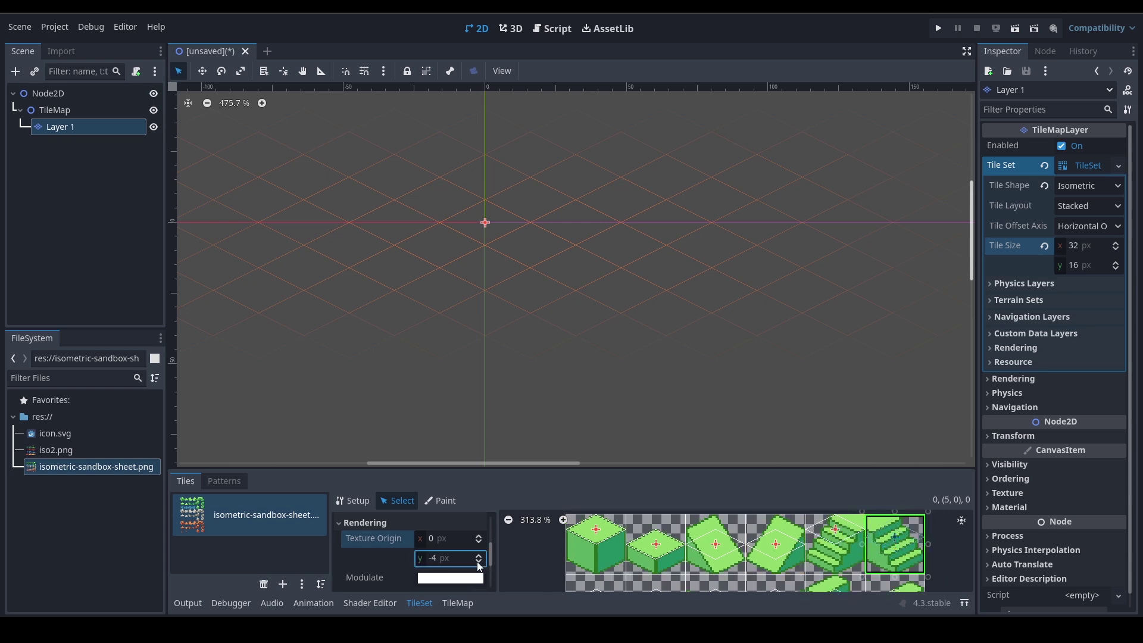
{"action": "scroll", "coordinate": [536, 553], "scroll_direction": "down", "scroll_amount": 4}
{"action": "left_click", "coordinate": [478, 557]}
- Shift the vertical texture origins of the green slab and the flat green tile beside it downward, using 8 px for the flat tile
{"action": "scroll", "coordinate": [627, 536], "scroll_direction": "up", "scroll_amount": 6}
{"action": "left_click", "coordinate": [738, 544]}
{"action": "left_click", "coordinate": [479, 556]}
{"action": "scroll", "coordinate": [837, 551], "scroll_direction": "down", "scroll_amount": 5}
{"action": "middle_click_drag", "start_coordinate": [836, 550], "coordinate": [559, 548]}
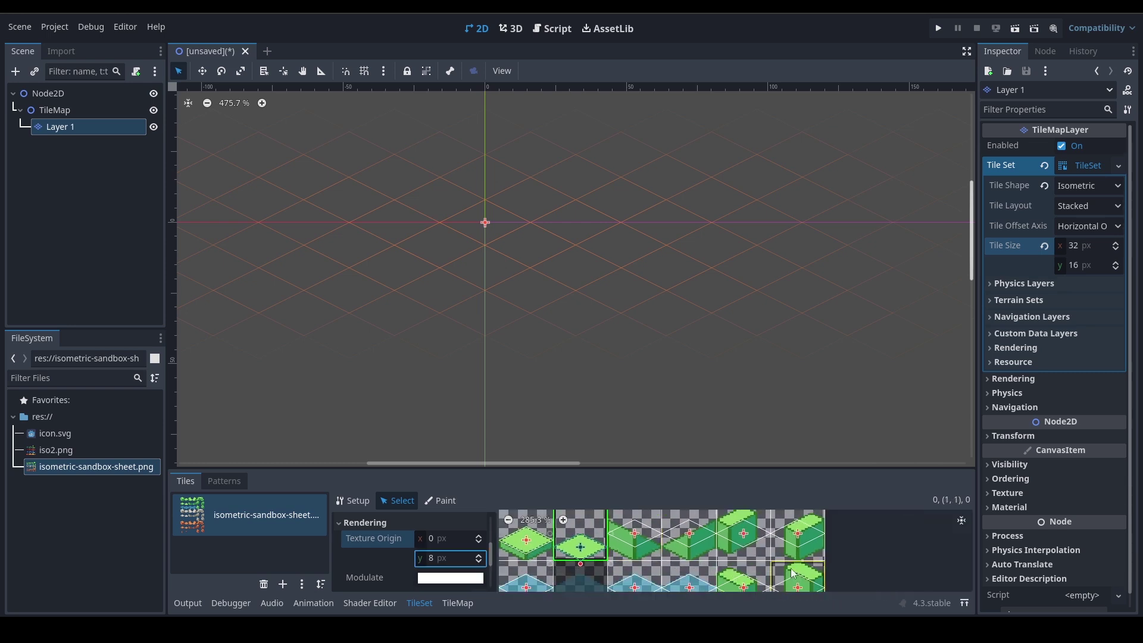
{"action": "left_click", "coordinate": [553, 549]}
{"action": "left_click", "coordinate": [480, 561]}
- Shift the vertical texture origins of the tall green and tall grey block tiles upward, setting the grey pair to -8 px
{"action": "middle_click_drag", "start_coordinate": [753, 555], "coordinate": [751, 477]}
{"action": "left_click", "coordinate": [704, 554]}
{"action": "left_click", "coordinate": [768, 547]}
{"action": "left_click", "coordinate": [480, 562]}
{"action": "scroll", "coordinate": [698, 541], "scroll_direction": "down", "scroll_amount": 3}
{"action": "left_click", "coordinate": [574, 547]}
{"action": "left_click", "coordinate": [481, 563]}
{"action": "left_click_drag", "start_coordinate": [730, 549], "coordinate": [779, 549]}
{"action": "scroll", "coordinate": [459, 551], "scroll_direction": "up", "scroll_amount": 7}
{"action": "left_click", "coordinate": [477, 552]}
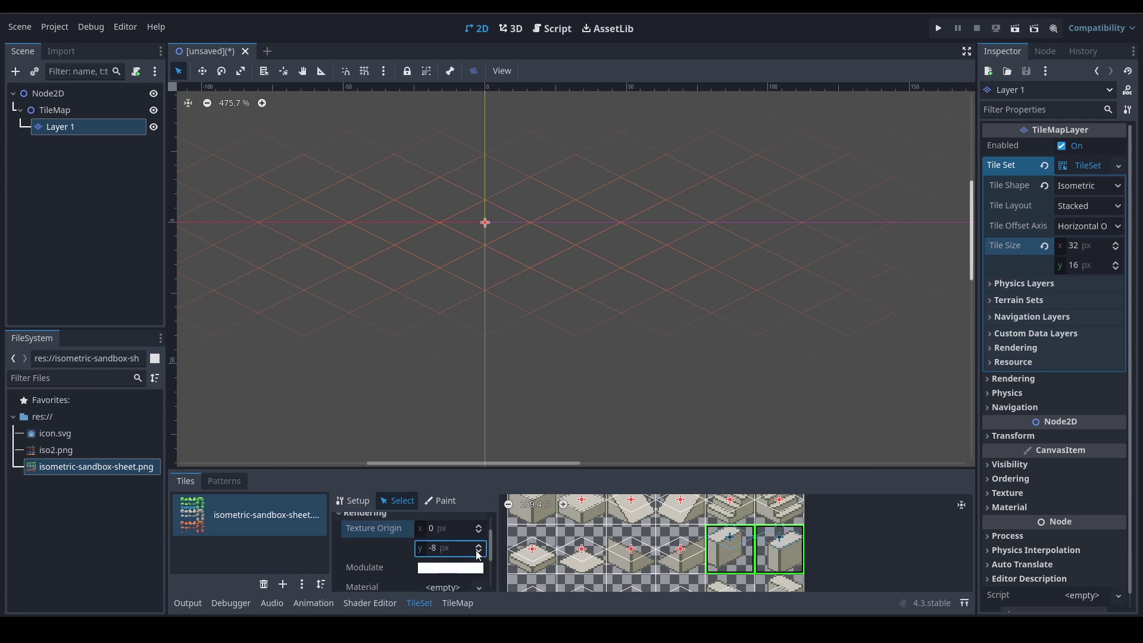
- Select the grey slab tile and adjust its vertical texture origin to match its top face
{"action": "left_click", "coordinate": [532, 550]}
{"action": "scroll", "coordinate": [468, 543], "scroll_direction": "up", "scroll_amount": 1}
{"action": "left_click", "coordinate": [478, 553]}
{"action": "scroll", "coordinate": [447, 557], "scroll_direction": "down", "scroll_amount": 5}
{"action": "scroll", "coordinate": [454, 560], "scroll_direction": "down", "scroll_amount": 3}
{"action": "left_click", "coordinate": [479, 579]}
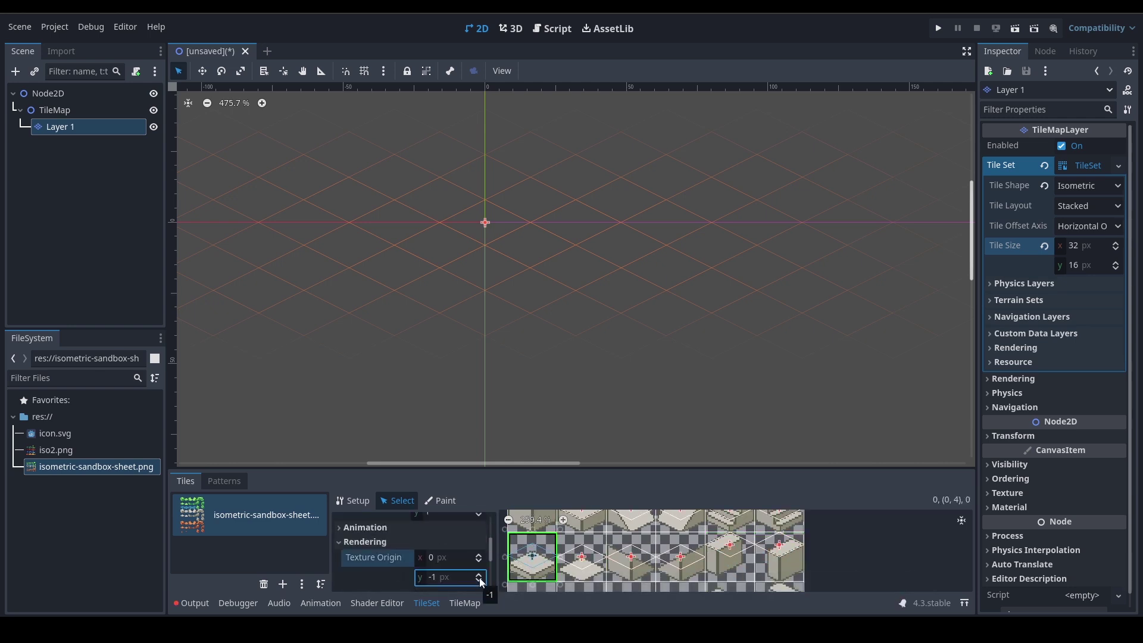
{"action": "left_click", "coordinate": [479, 579]}
- Select the orange cube tile and shift its vertical texture origin to its top face
{"action": "middle_click_drag", "start_coordinate": [551, 574], "coordinate": [563, 464]}
{"action": "scroll", "coordinate": [566, 548], "scroll_direction": "up", "scroll_amount": 4}
{"action": "left_click", "coordinate": [568, 557]}
{"action": "left_click", "coordinate": [478, 580]}
- Select the tall orange block tiles in both rows and shift their vertical texture origins upward
{"action": "scroll", "coordinate": [714, 551], "scroll_direction": "down", "scroll_amount": 2}
{"action": "middle_click_drag", "start_coordinate": [834, 554], "coordinate": [655, 530]}
{"action": "left_click_drag", "start_coordinate": [799, 533], "coordinate": [857, 533]}
{"action": "scroll", "coordinate": [446, 566], "scroll_direction": "down", "scroll_amount": 5}
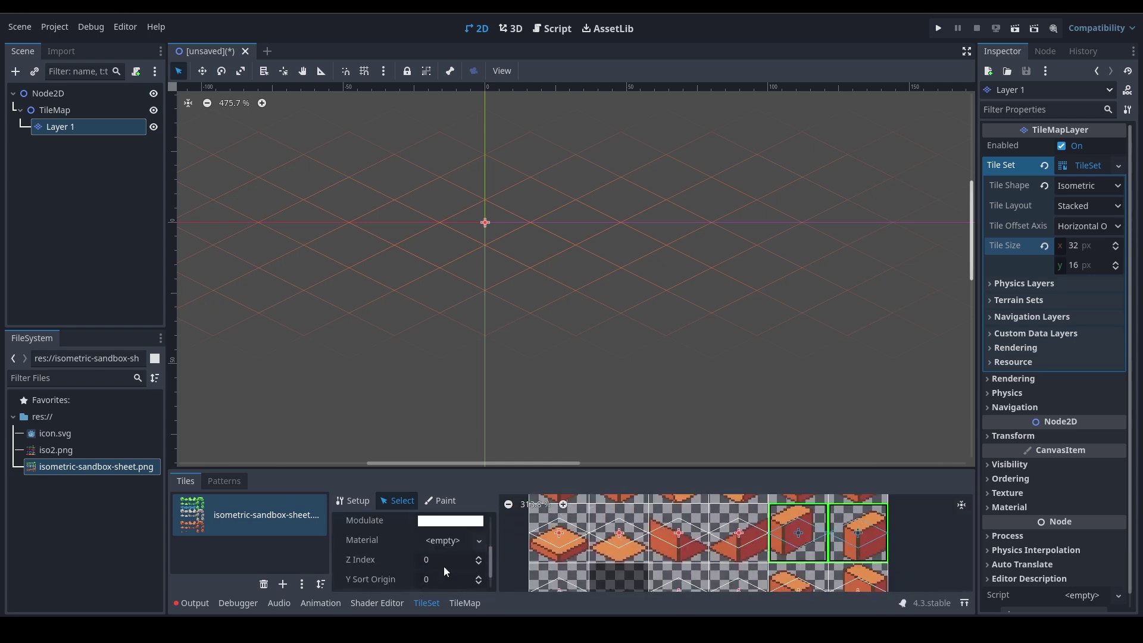
{"action": "scroll", "coordinate": [447, 562], "scroll_direction": "up", "scroll_amount": 4}
{"action": "left_click", "coordinate": [478, 549]}
{"action": "middle_click_drag", "start_coordinate": [791, 572], "coordinate": [726, 512]}
{"action": "left_click_drag", "start_coordinate": [776, 554], "coordinate": [719, 572]}
{"action": "left_click", "coordinate": [478, 552]}
- Look back over the atlas for missed tiles and shift the two grey stair tiles' vertical texture origins
{"action": "middle_click_drag", "start_coordinate": [606, 569], "coordinate": [674, 567]}
{"action": "left_click", "coordinate": [572, 554]}
{"action": "scroll", "coordinate": [438, 551], "scroll_direction": "down", "scroll_amount": 5}
{"action": "scroll", "coordinate": [662, 554], "scroll_direction": "down", "scroll_amount": 6}
{"action": "middle_click_drag", "start_coordinate": [691, 518], "coordinate": [689, 561]}
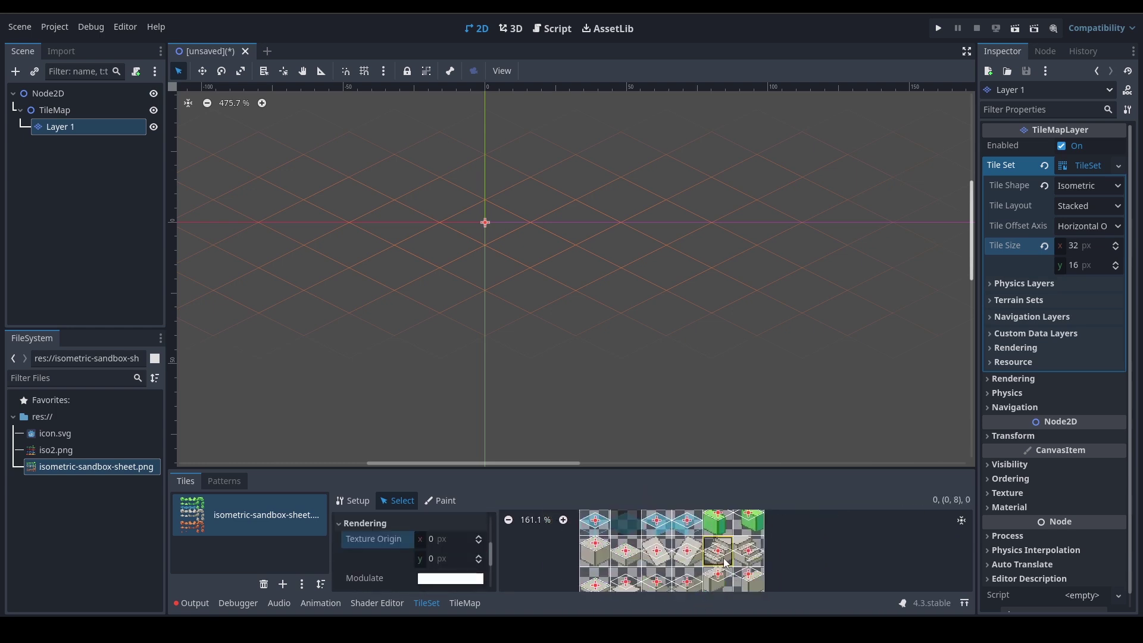
{"action": "scroll", "coordinate": [689, 561], "scroll_direction": "up", "scroll_amount": 3}
{"action": "left_click_drag", "start_coordinate": [768, 539], "coordinate": [728, 539]}
{"action": "scroll", "coordinate": [459, 556], "scroll_direction": "down", "scroll_amount": 8}
{"action": "scroll", "coordinate": [465, 558], "scroll_direction": "up", "scroll_amount": 3}
{"action": "left_click", "coordinate": [478, 561]}
- Set the flat grey tile's vertical texture origin to 8 px
{"action": "middle_click_drag", "start_coordinate": [607, 559], "coordinate": [602, 502]}
{"action": "left_click", "coordinate": [600, 527]}
{"action": "scroll", "coordinate": [475, 553], "scroll_direction": "down", "scroll_amount": 3}
{"action": "left_click", "coordinate": [478, 575]}
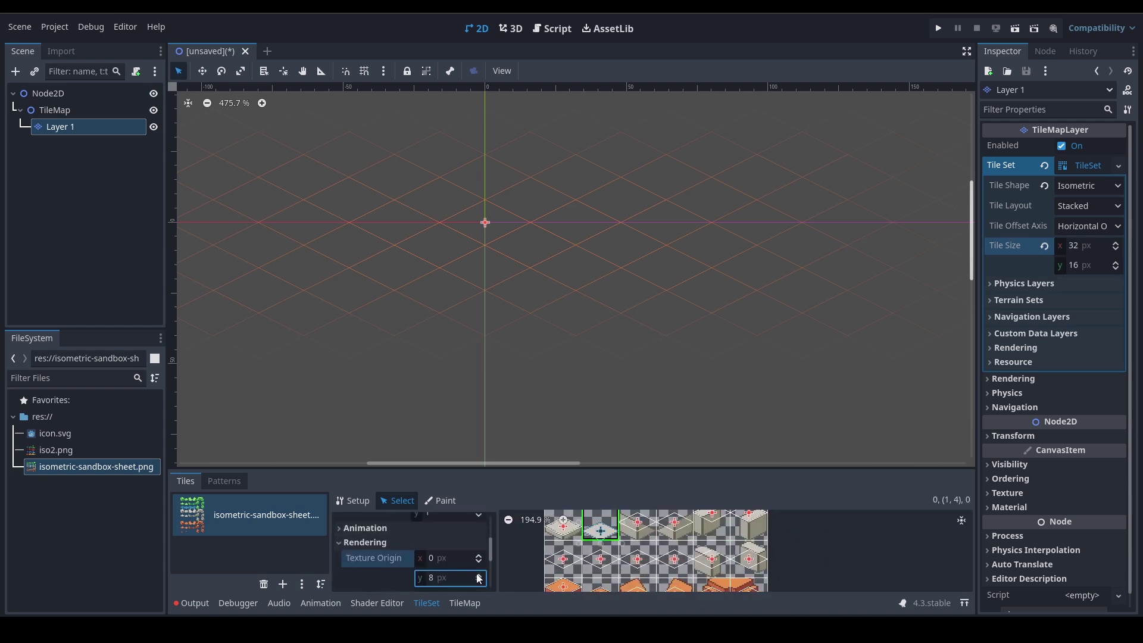
- Shift the flat orange tile's vertical texture origin and set the orange slab's to 4 px
{"action": "scroll", "coordinate": [644, 534], "scroll_direction": "down", "scroll_amount": 2}
{"action": "middle_click_drag", "start_coordinate": [643, 572], "coordinate": [644, 518]}
{"action": "left_click", "coordinate": [607, 551]}
{"action": "left_click", "coordinate": [479, 575]}
{"action": "left_click", "coordinate": [577, 549]}
{"action": "middle_click_drag", "start_coordinate": [613, 556], "coordinate": [618, 606]}
{"action": "middle_click_drag", "start_coordinate": [613, 521], "coordinate": [613, 589]}
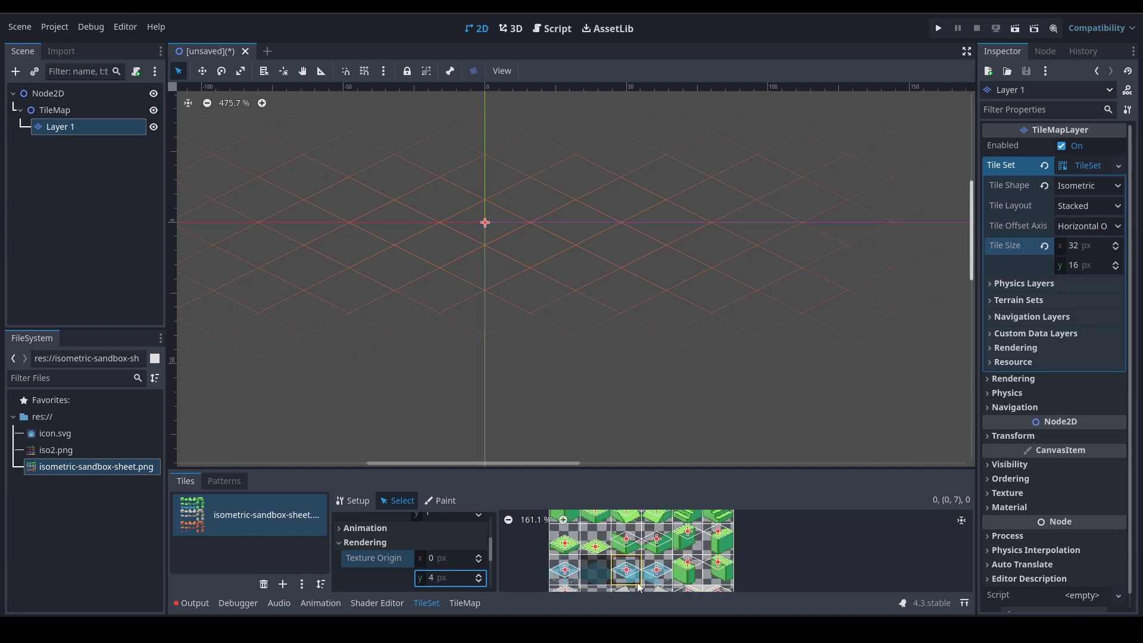
- Leave the atlas tile editing and reselect the Layer 1 node to show its tile palette
{"action": "left_click", "coordinate": [353, 500]}
{"action": "scroll", "coordinate": [572, 560], "scroll_direction": "down", "scroll_amount": 5}
{"action": "left_click", "coordinate": [619, 464]}
{"action": "left_click", "coordinate": [91, 126]}
{"action": "left_click", "coordinate": [83, 111]}
{"action": "left_click", "coordinate": [84, 127]}
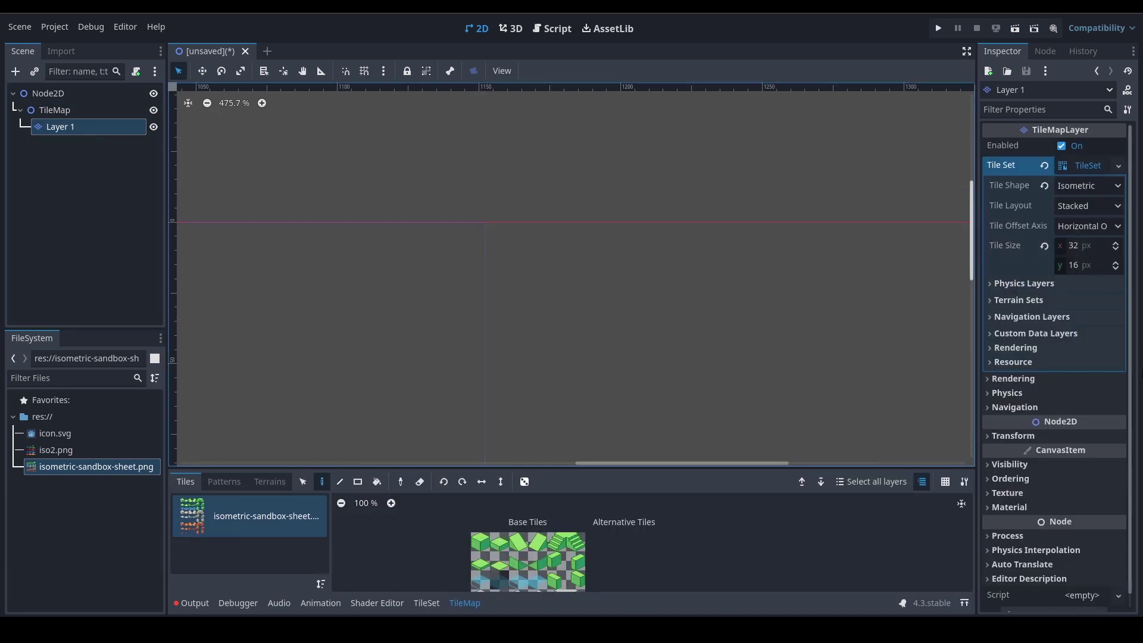
- Set the tile layout of Layer 1's TileSet to Diamond Down
{"action": "left_click", "coordinate": [1087, 206]}
{"action": "left_click", "coordinate": [1098, 308]}
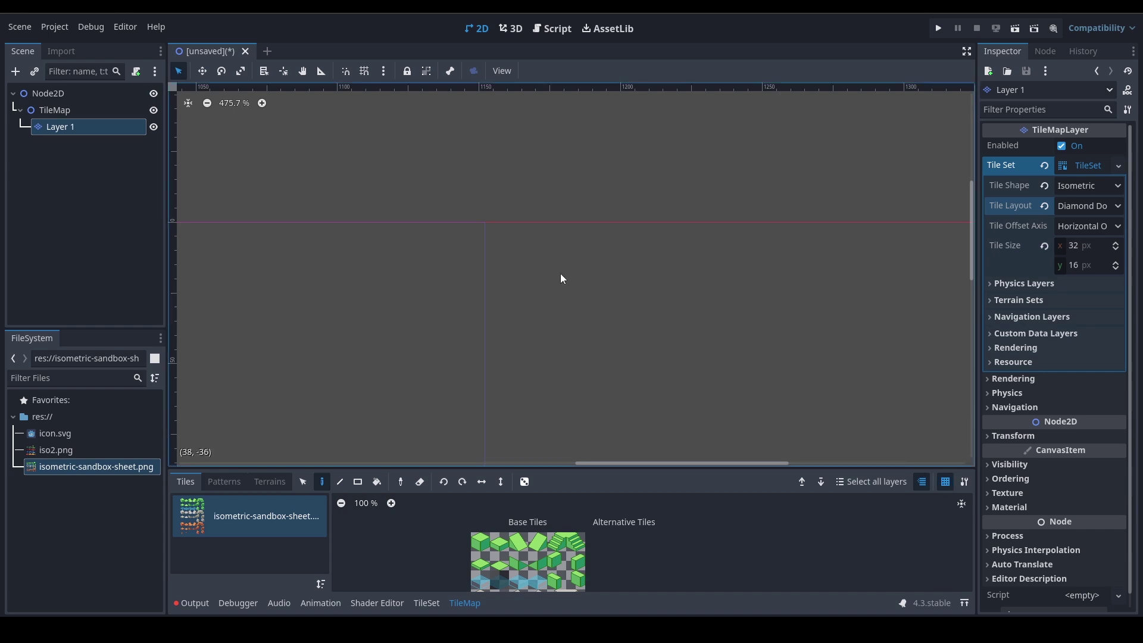
{"action": "scroll", "coordinate": [558, 273], "scroll_direction": "down", "scroll_amount": 14}
{"action": "middle_click_drag", "start_coordinate": [523, 287], "coordinate": [970, 284]}
{"action": "scroll", "coordinate": [674, 252], "scroll_direction": "down", "scroll_amount": 4}
{"action": "scroll", "coordinate": [673, 252], "scroll_direction": "down", "scroll_amount": 7}
{"action": "middle_click_drag", "start_coordinate": [770, 286], "coordinate": [457, 269]}
{"action": "scroll", "coordinate": [524, 192], "scroll_direction": "down", "scroll_amount": 15}
{"action": "middle_click_drag", "start_coordinate": [260, 208], "coordinate": [448, 223]}
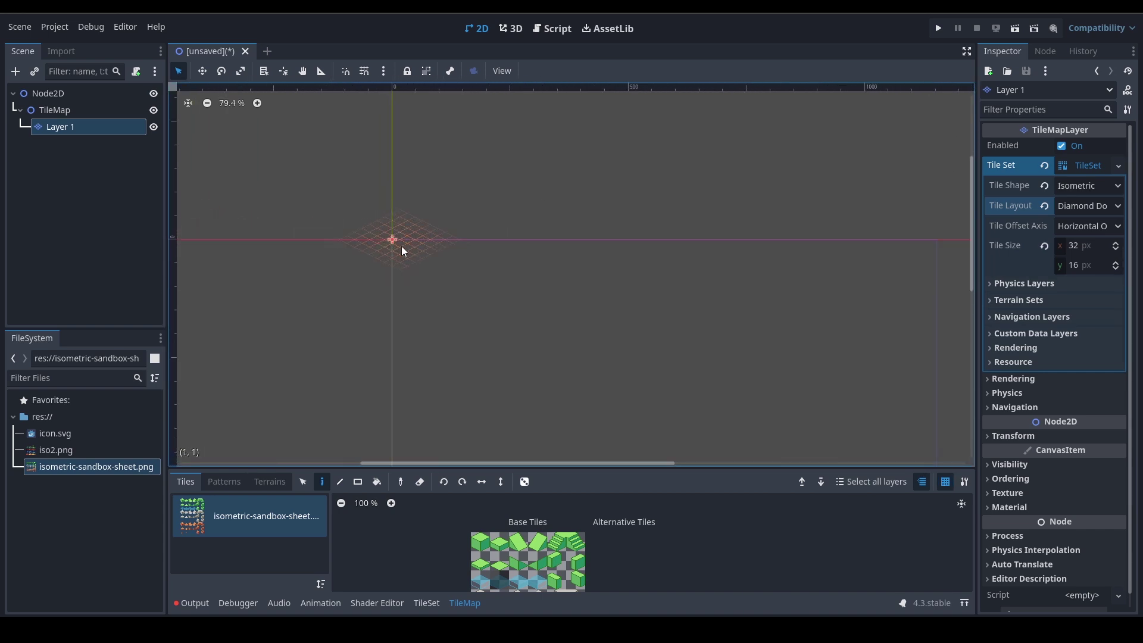
- Try the Stacked tile layout on Layer 1's TileSet, then return it to Diamond Down
{"action": "scroll", "coordinate": [398, 244], "scroll_direction": "up", "scroll_amount": 20}
{"action": "left_click", "coordinate": [1084, 206]}
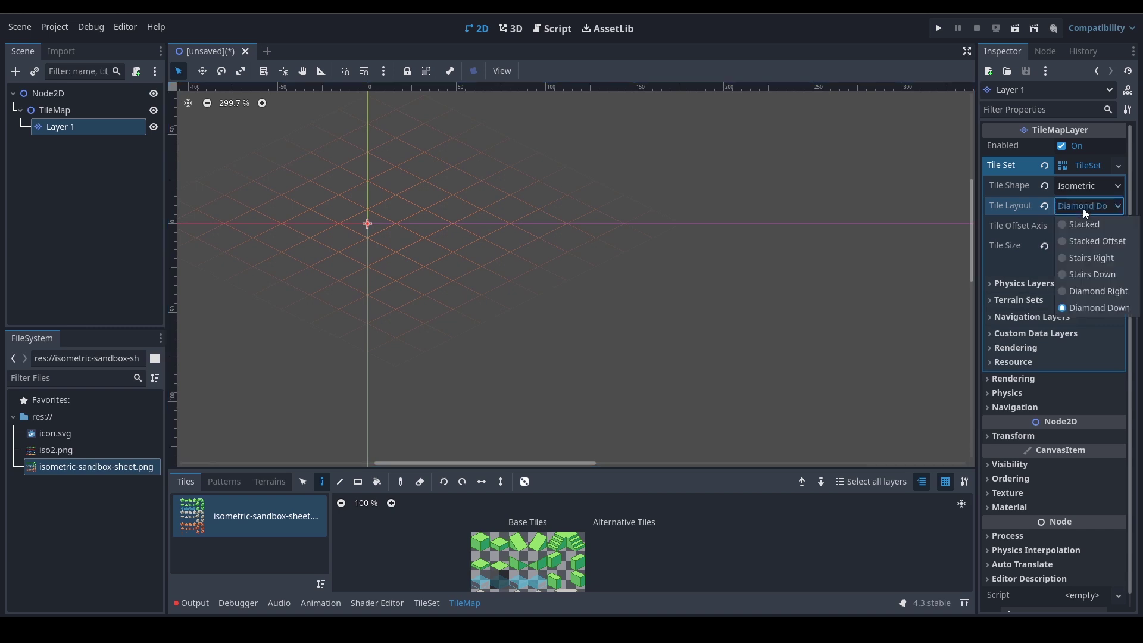
{"action": "left_click", "coordinate": [1078, 223]}
{"action": "left_click", "coordinate": [1086, 206]}
{"action": "left_click", "coordinate": [1092, 307]}
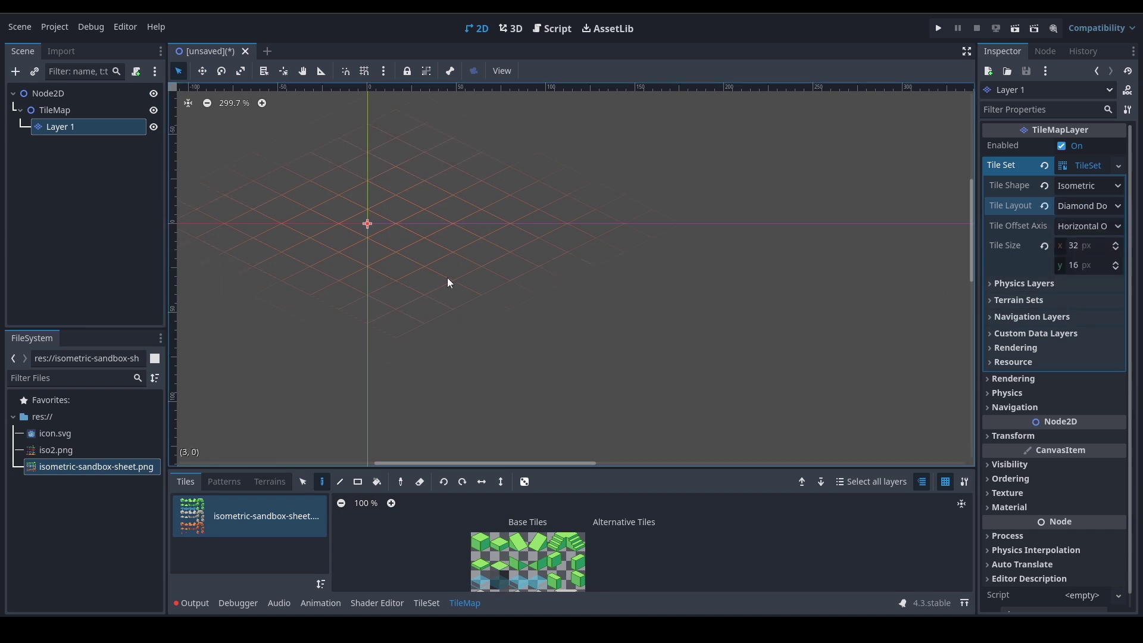
{"action": "scroll", "coordinate": [378, 234], "scroll_direction": "up", "scroll_amount": 1}
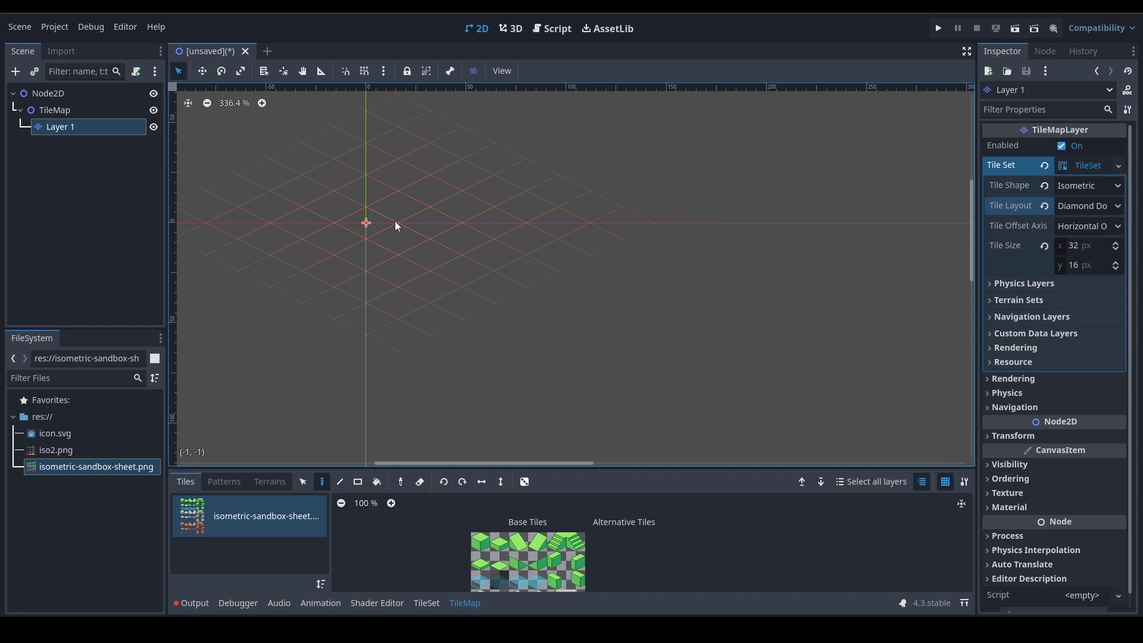
- Paint a floor of full green cube tiles around the origin on Layer 1
{"action": "left_click", "coordinate": [480, 542]}
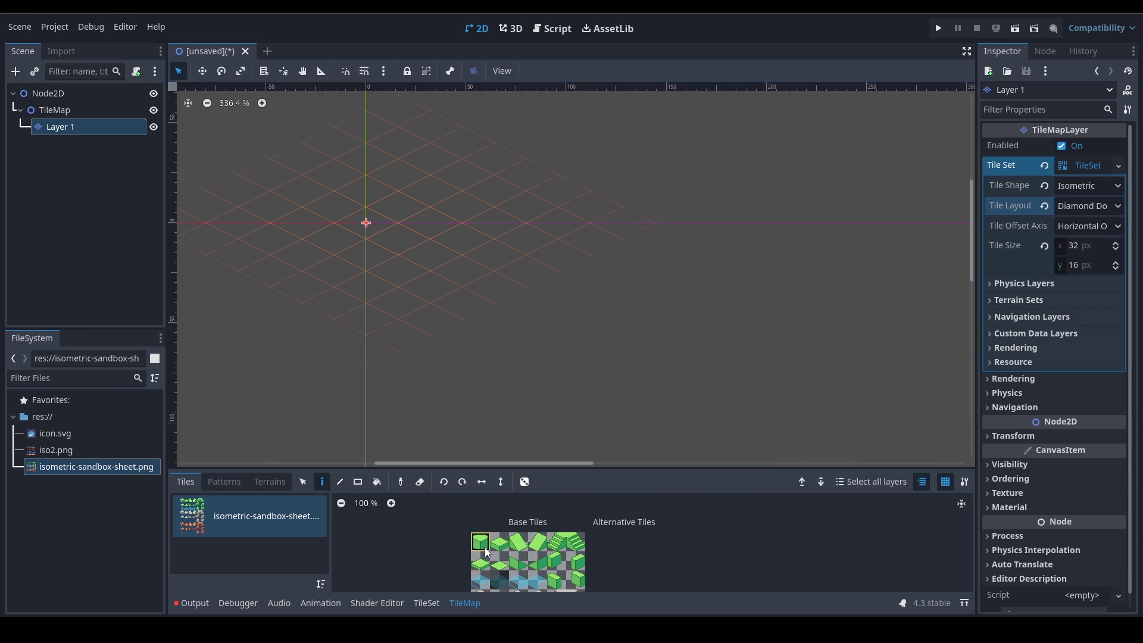
{"action": "scroll", "coordinate": [320, 221], "scroll_direction": "down", "scroll_amount": 2}
{"action": "scroll", "coordinate": [320, 221], "scroll_direction": "down", "scroll_amount": 3}
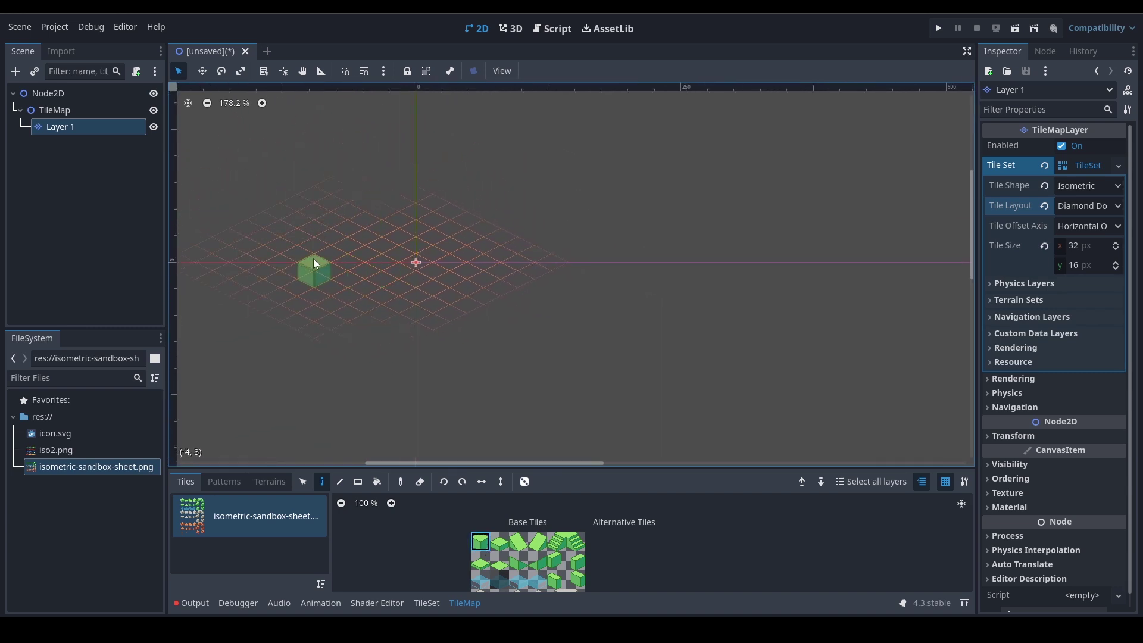
{"action": "mouse_move", "coordinate": [297, 255]}
{"action": "left_mouse_down"}
{"action": "mouse_move", "coordinate": [384, 231]}
{"action": "mouse_move", "coordinate": [432, 256]}
{"action": "left_mouse_up"}
{"action": "key", "text": "ctrl+z"}
{"action": "scroll", "coordinate": [425, 261], "scroll_direction": "up", "scroll_amount": 3}
{"action": "scroll", "coordinate": [384, 258], "scroll_direction": "up", "scroll_amount": 1}
{"action": "mouse_move", "coordinate": [327, 274]}
{"action": "left_mouse_down"}
{"action": "mouse_move", "coordinate": [446, 191]}
{"action": "mouse_move", "coordinate": [587, 267]}
{"action": "mouse_move", "coordinate": [476, 377]}
{"action": "mouse_move", "coordinate": [333, 316]}
{"action": "mouse_move", "coordinate": [310, 280]}
{"action": "mouse_move", "coordinate": [450, 201]}
{"action": "mouse_move", "coordinate": [336, 279]}
{"action": "mouse_move", "coordinate": [459, 235]}
{"action": "mouse_move", "coordinate": [512, 256]}
{"action": "mouse_move", "coordinate": [503, 343]}
{"action": "mouse_move", "coordinate": [426, 357]}
{"action": "mouse_move", "coordinate": [456, 259]}
{"action": "mouse_move", "coordinate": [506, 286]}
{"action": "mouse_move", "coordinate": [446, 357]}
{"action": "mouse_move", "coordinate": [373, 284]}
{"action": "left_mouse_up"}
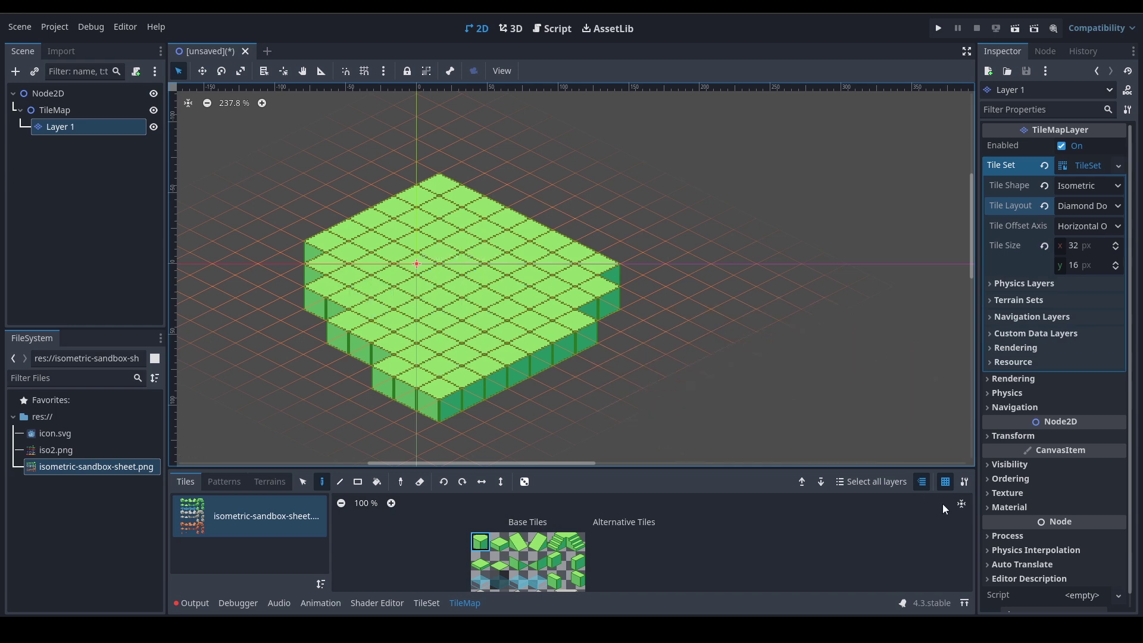
- Hide the tile grid and fill out the green cube floor into a complete diamond
{"action": "left_click", "coordinate": [945, 482]}
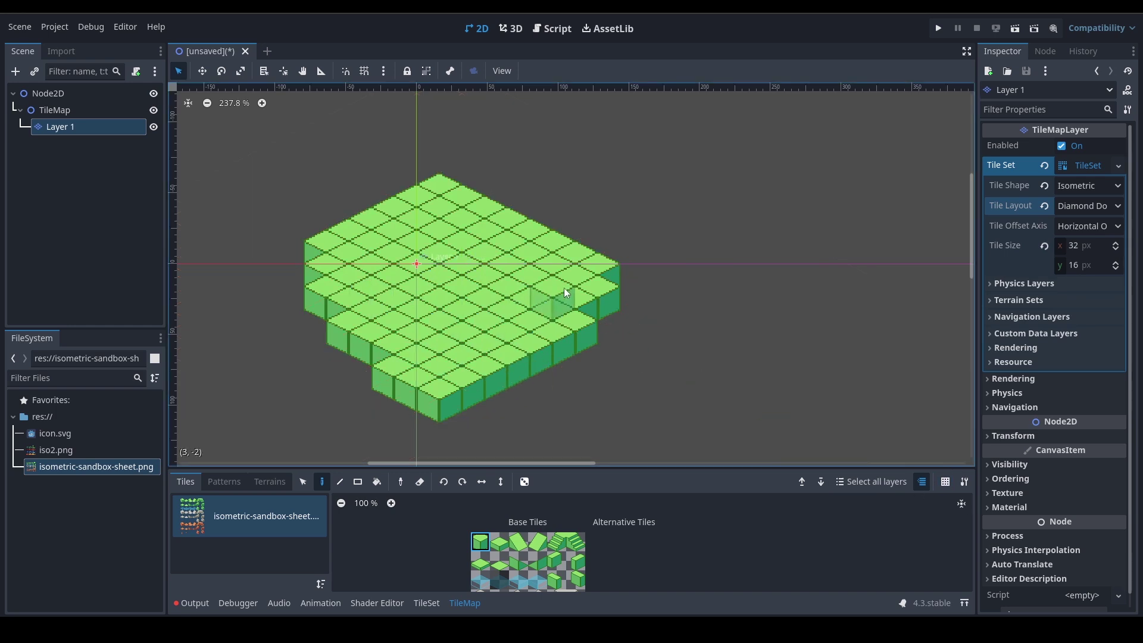
{"action": "left_click", "coordinate": [624, 279]}
{"action": "left_click_drag", "start_coordinate": [622, 285], "coordinate": [613, 305]}
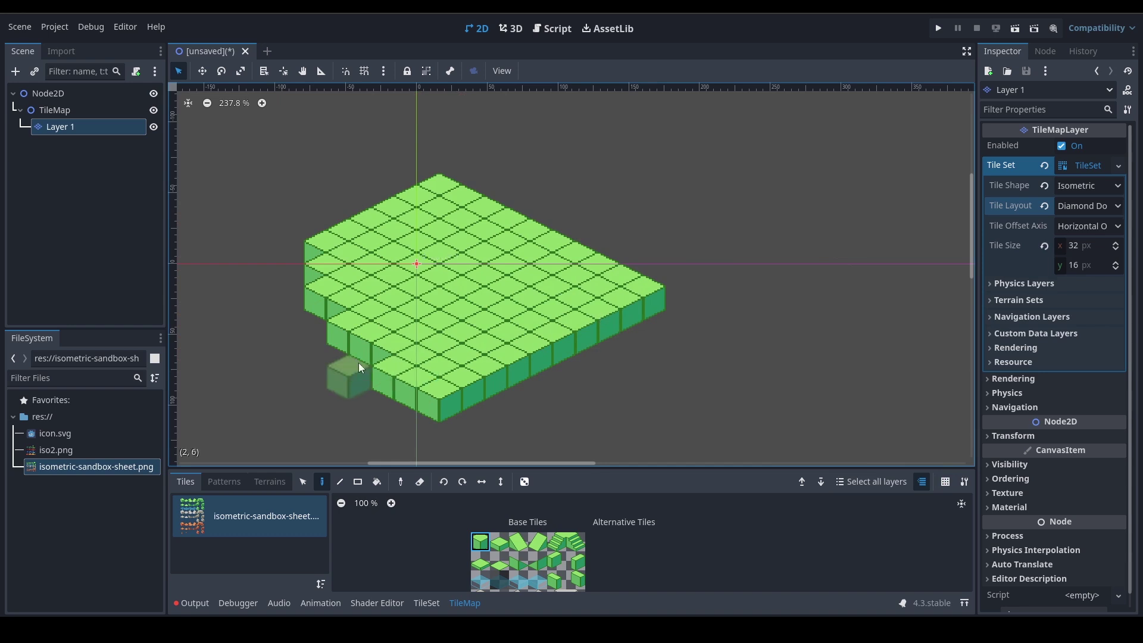
{"action": "left_click", "coordinate": [299, 309]}
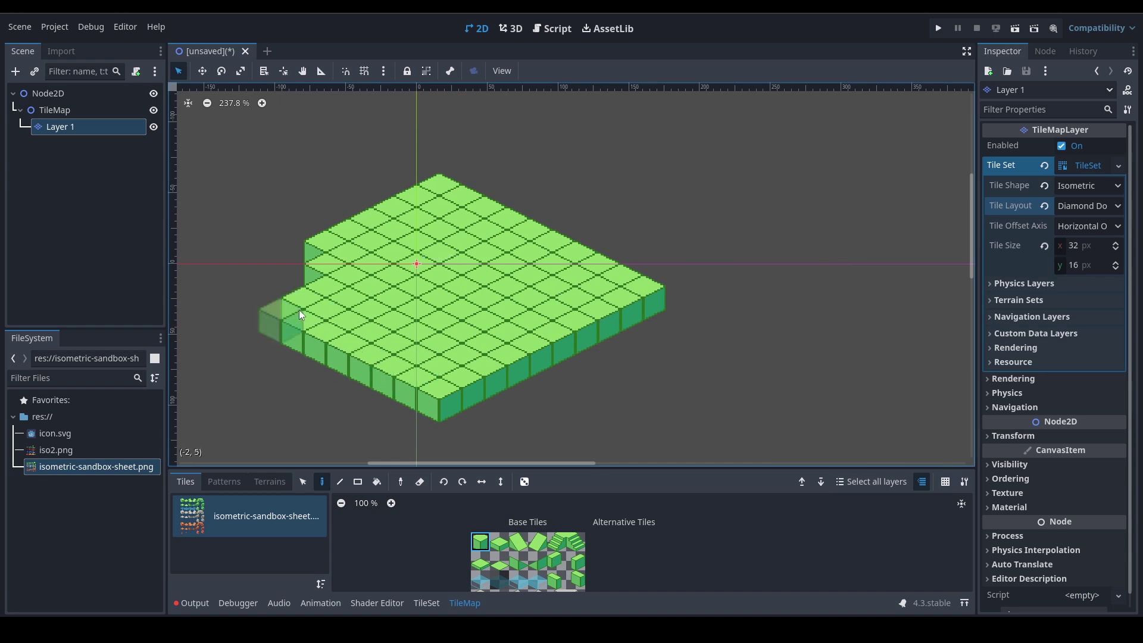
{"action": "left_click", "coordinate": [273, 289]}
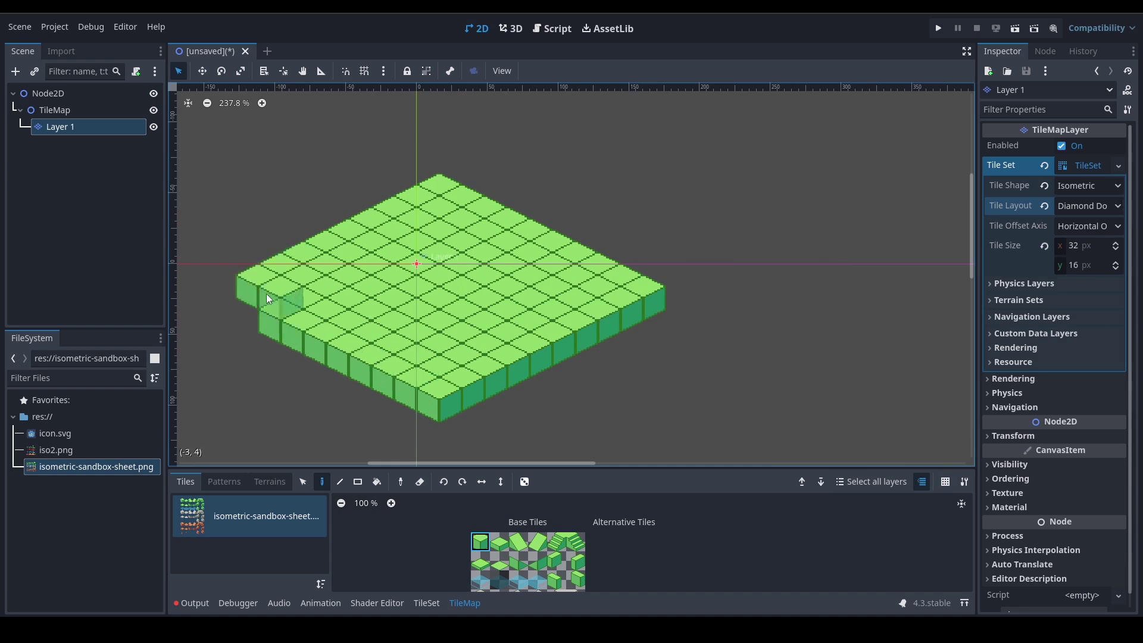
{"action": "left_click", "coordinate": [231, 284]}
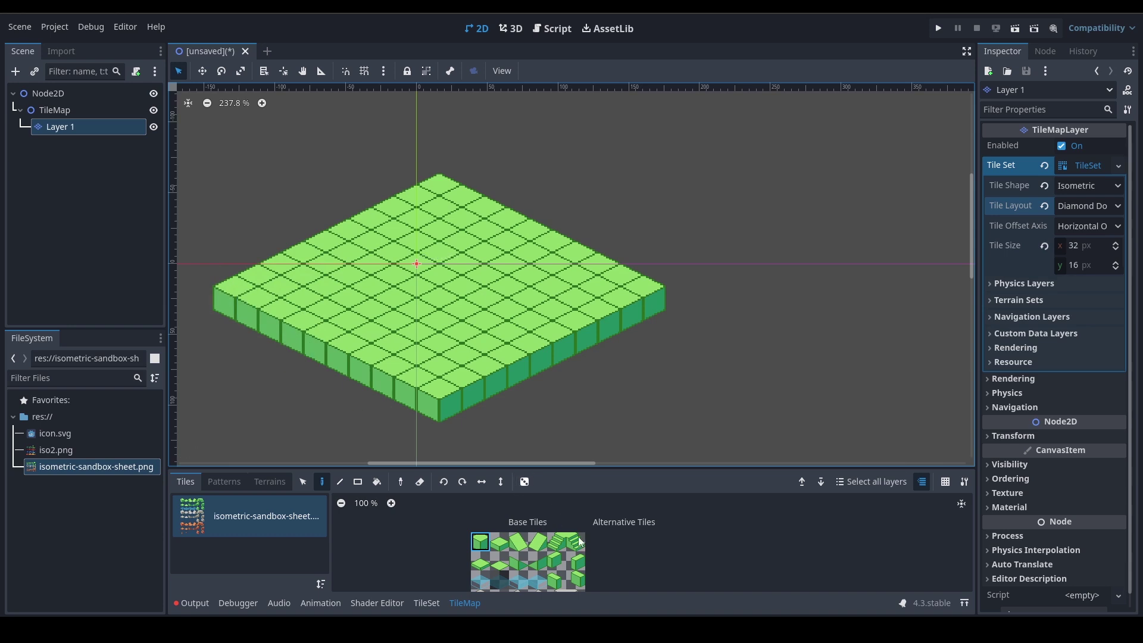
- Duplicate Layer 1 as Layer 2 and erase all the tiles copied onto it
{"action": "left_click", "coordinate": [84, 181]}
{"action": "left_click", "coordinate": [76, 126]}
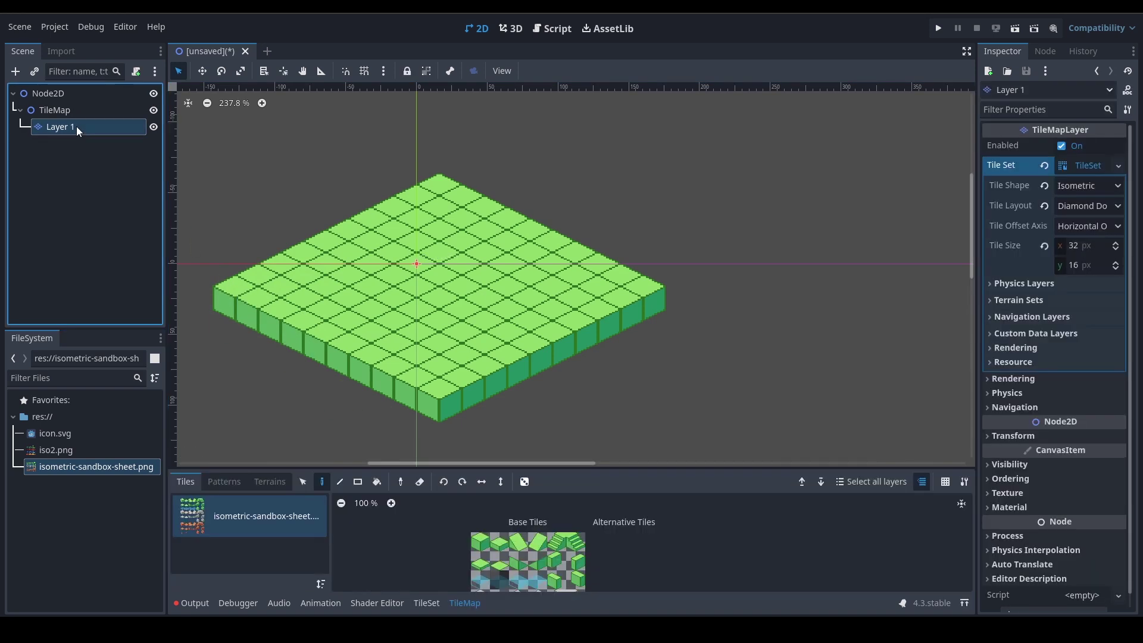
{"action": "key", "text": "ctrl+d"}
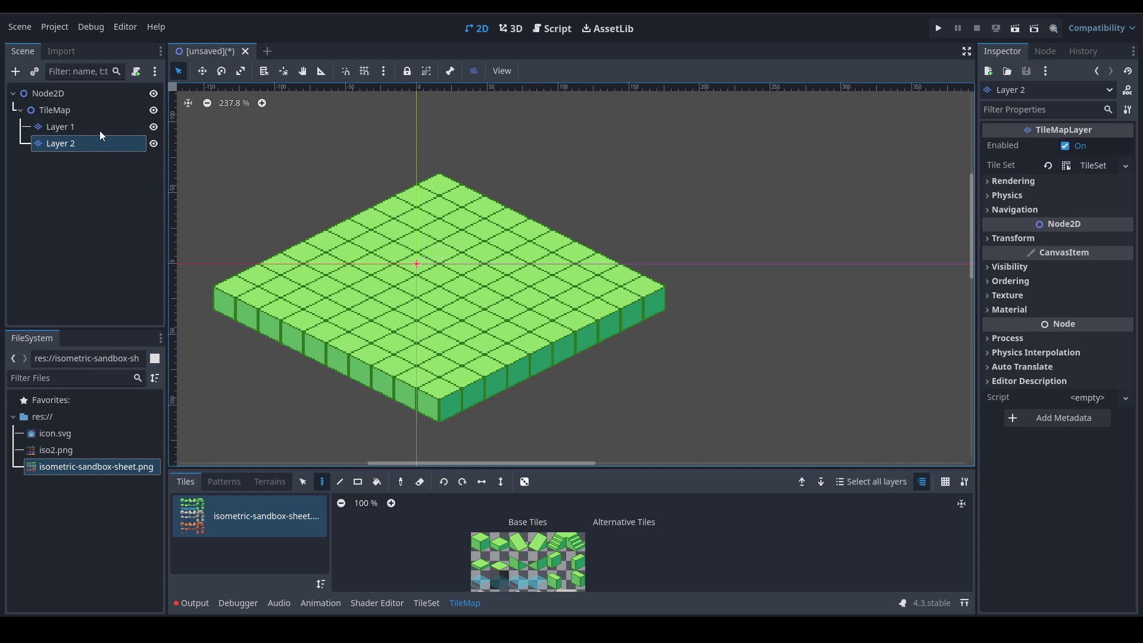
{"action": "scroll", "coordinate": [448, 322], "scroll_direction": "down", "scroll_amount": 1}
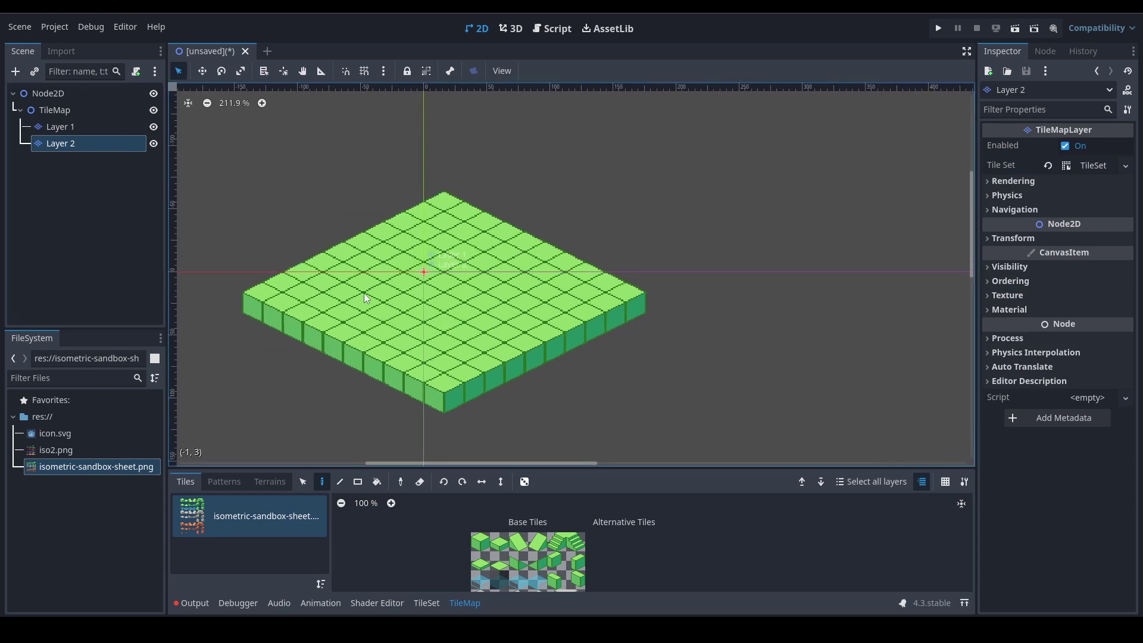
{"action": "mouse_move", "coordinate": [259, 305]}
{"action": "right_mouse_down"}
{"action": "mouse_move", "coordinate": [338, 263]}
{"action": "mouse_move", "coordinate": [366, 219]}
{"action": "mouse_move", "coordinate": [256, 345]}
{"action": "mouse_move", "coordinate": [465, 232]}
{"action": "mouse_move", "coordinate": [600, 244]}
{"action": "mouse_move", "coordinate": [512, 255]}
{"action": "mouse_move", "coordinate": [610, 333]}
{"action": "mouse_move", "coordinate": [560, 312]}
{"action": "mouse_move", "coordinate": [366, 372]}
{"action": "mouse_move", "coordinate": [388, 310]}
{"action": "right_mouse_up"}
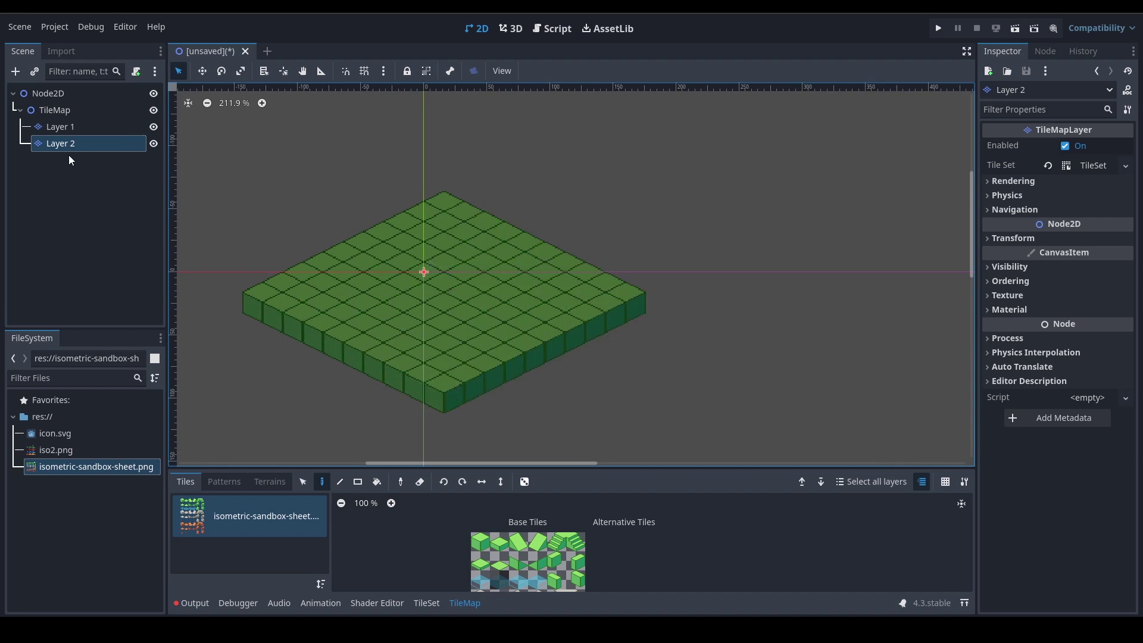
- Add a new TileMapLayer under the TileMap node and rename it Layer 3
{"action": "left_click", "coordinate": [36, 109]}
{"action": "key", "text": "ctrl+a"}
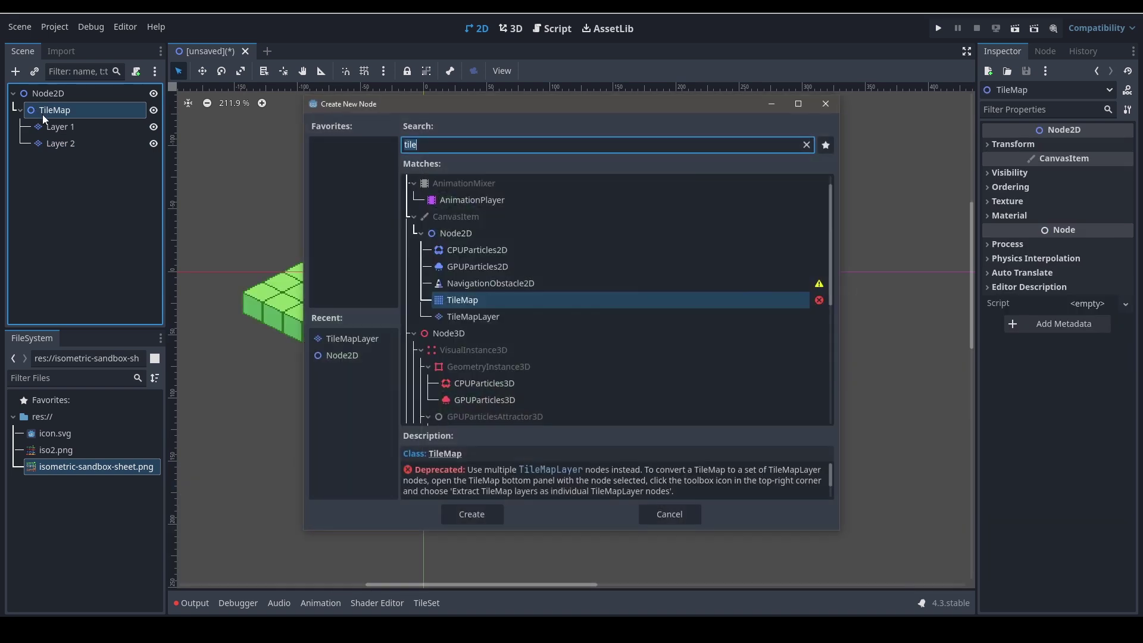
{"action": "left_click", "coordinate": [490, 316]}
{"action": "left_click", "coordinate": [472, 514]}
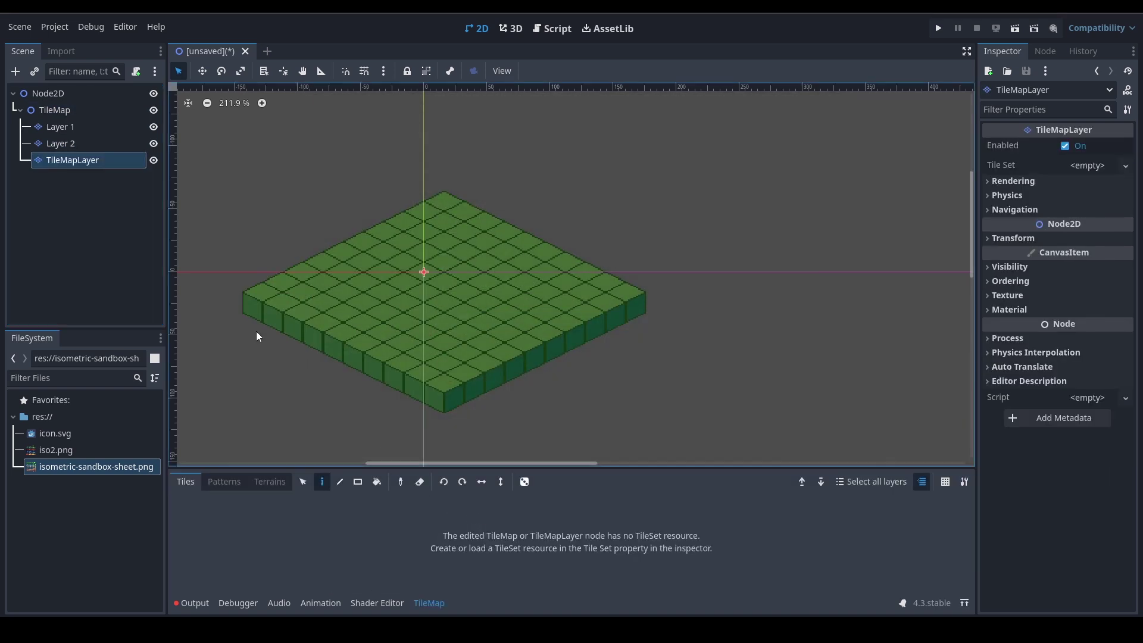
{"action": "double_click", "coordinate": [76, 160]}
{"action": "type", "text": "er 3"}
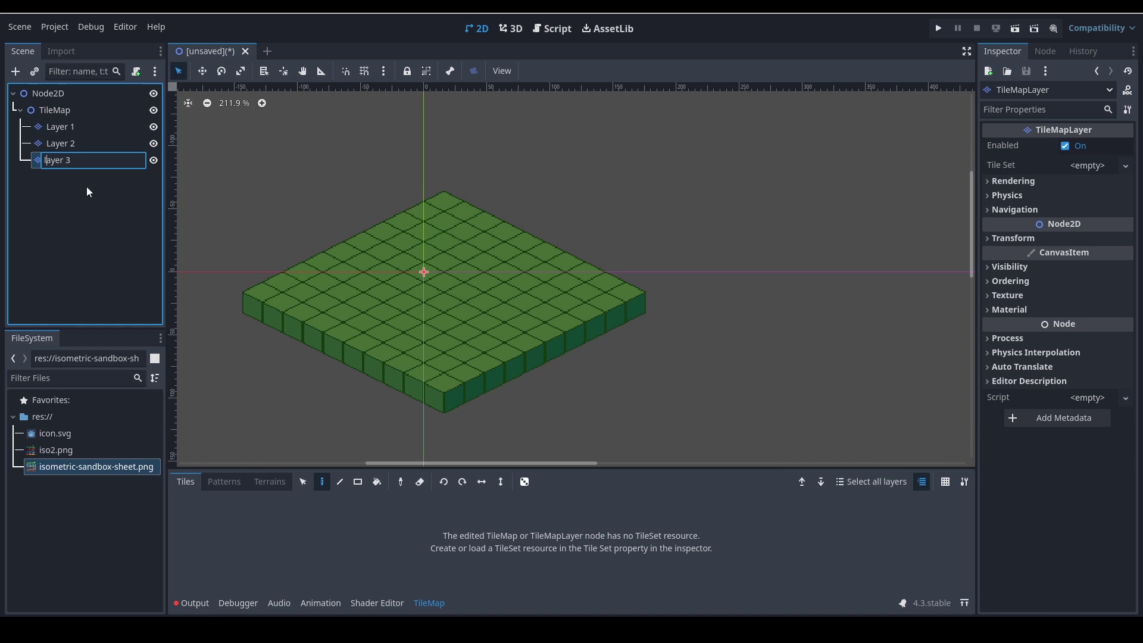
{"action": "key", "text": "BackSpace"}
{"action": "type", "text": "L"}
{"action": "key", "text": "Return"}
{"action": "left_click", "coordinate": [73, 161]}
- Save Layer 1's TileSet as the resource file TileSet.tres in the project root
{"action": "left_click", "coordinate": [71, 126]}
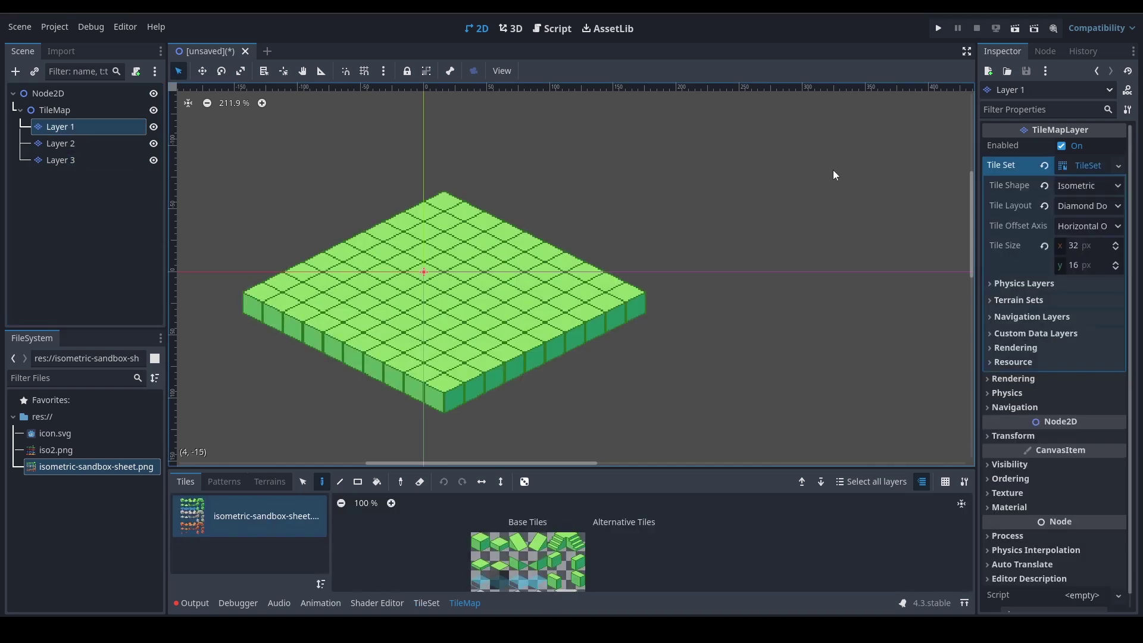
{"action": "left_click", "coordinate": [1119, 166]}
{"action": "left_click", "coordinate": [1049, 324]}
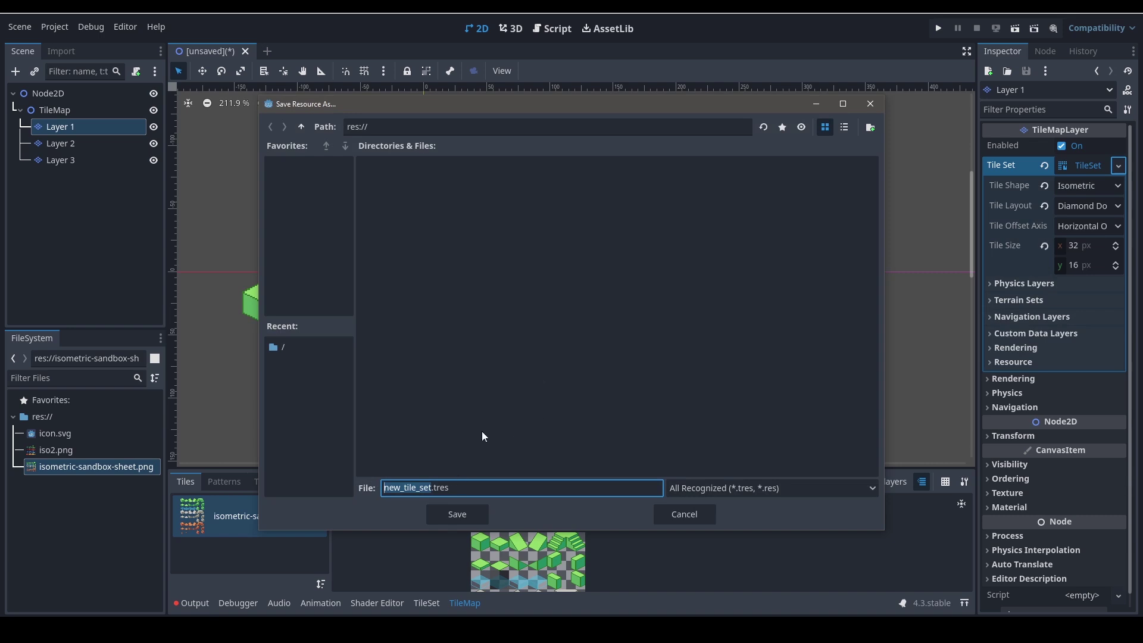
{"action": "type", "text": "TileSet"}
{"action": "left_click", "coordinate": [462, 514]}
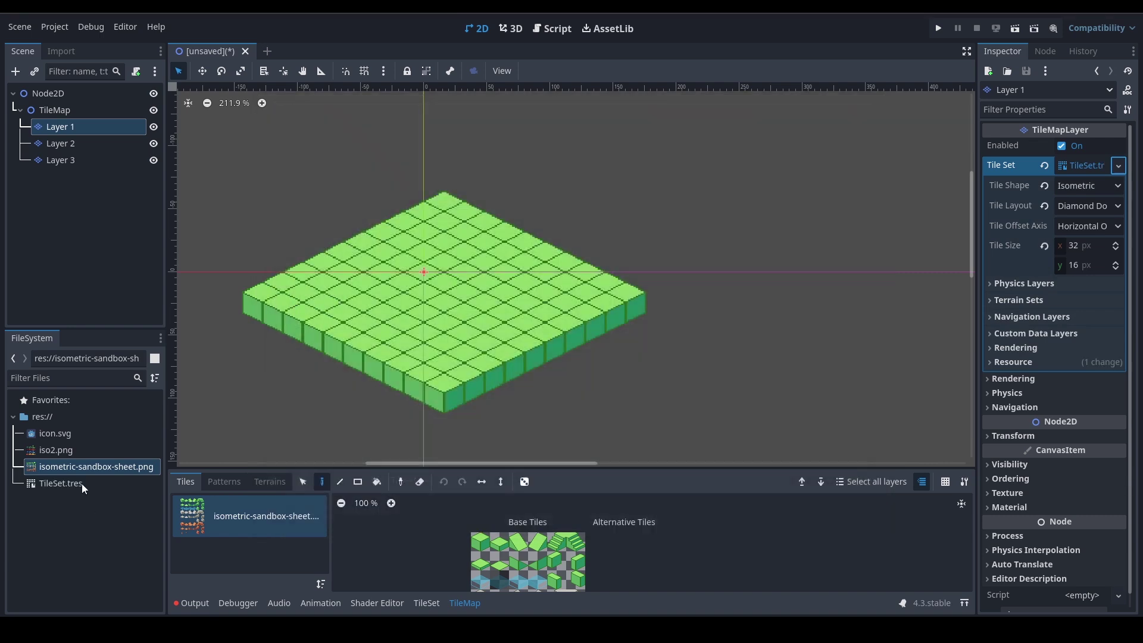
- Assign TileSet.tres as the tile set of both Layer 2 and Layer 3
{"action": "left_click", "coordinate": [95, 149]}
{"action": "left_click_drag", "start_coordinate": [68, 484], "coordinate": [1080, 169]}
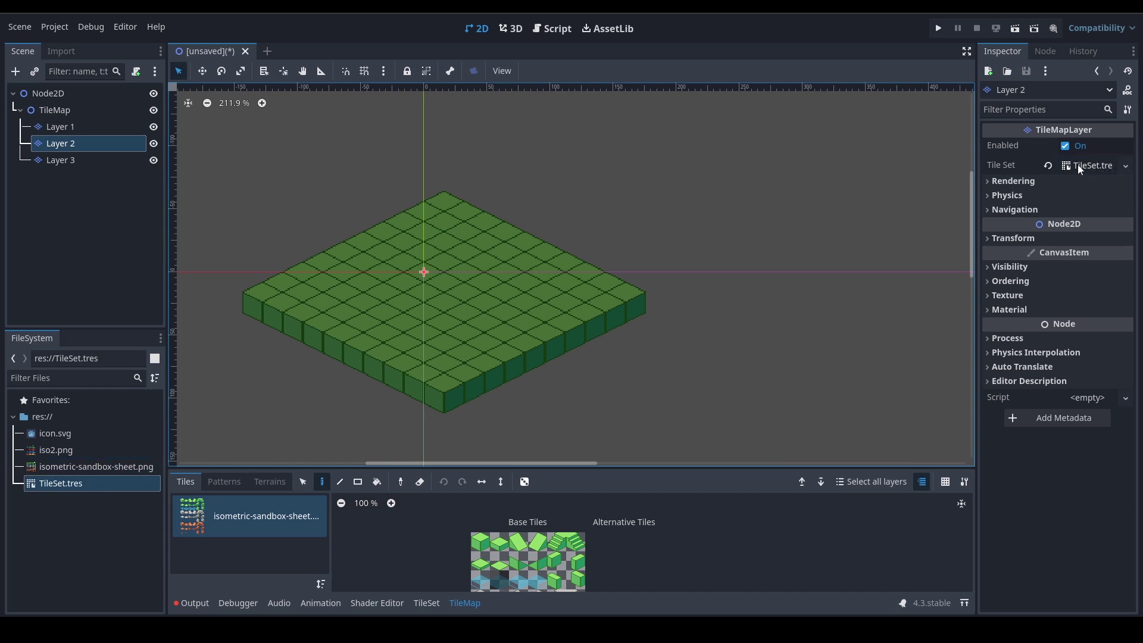
{"action": "left_click", "coordinate": [48, 160]}
{"action": "left_click_drag", "start_coordinate": [62, 483], "coordinate": [1085, 168]}
{"action": "middle_click_drag", "start_coordinate": [428, 338], "coordinate": [468, 318]}
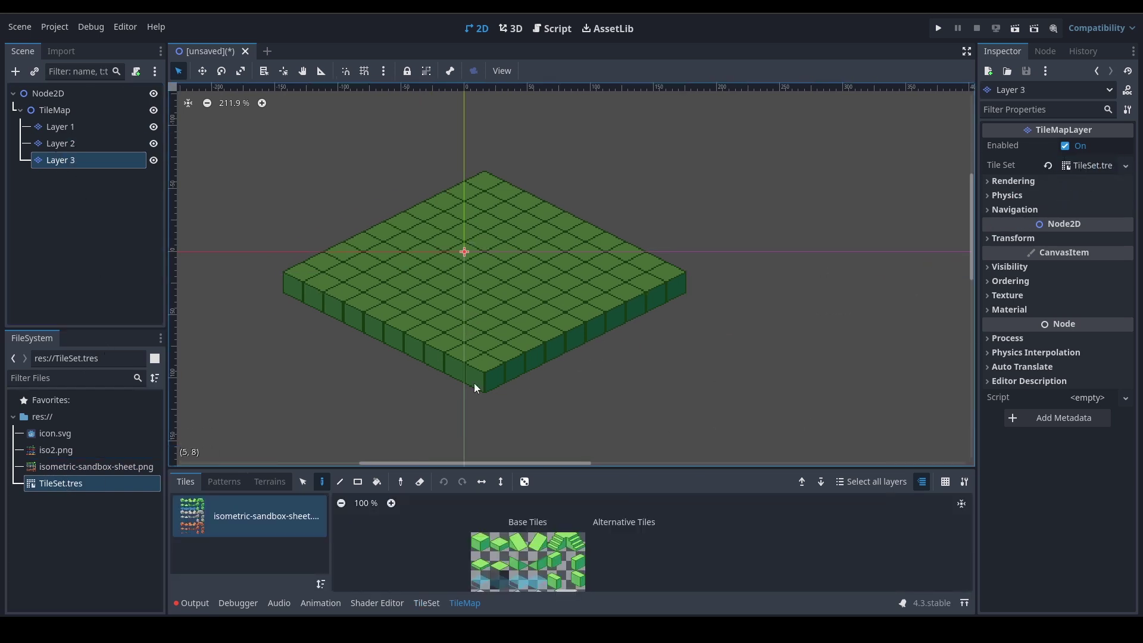
- Place an orange post tile in the middle of the floor on Layer 2
{"action": "left_click", "coordinate": [69, 140]}
{"action": "scroll", "coordinate": [531, 291], "scroll_direction": "up", "scroll_amount": 1}
{"action": "scroll", "coordinate": [608, 569], "scroll_direction": "down", "scroll_amount": 1}
{"action": "scroll", "coordinate": [576, 555], "scroll_direction": "down", "scroll_amount": 3}
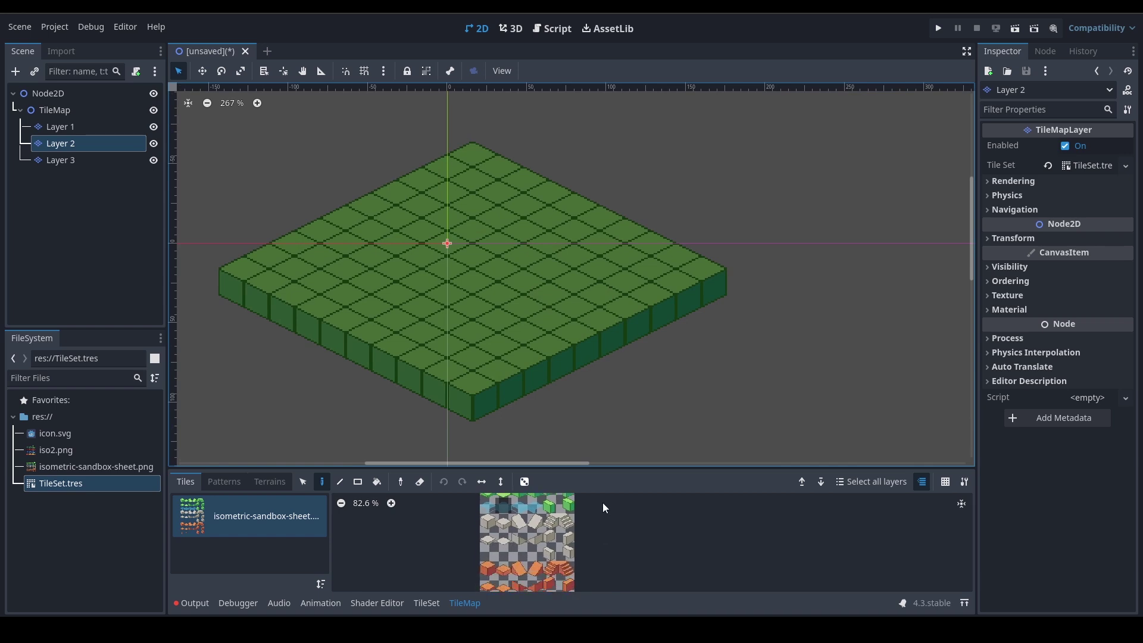
{"action": "middle_click_drag", "start_coordinate": [602, 504], "coordinate": [603, 481]}
{"action": "scroll", "coordinate": [585, 566], "scroll_direction": "up", "scroll_amount": 3}
{"action": "scroll", "coordinate": [482, 565], "scroll_direction": "up", "scroll_amount": 1}
{"action": "scroll", "coordinate": [487, 564], "scroll_direction": "down", "scroll_amount": 1}
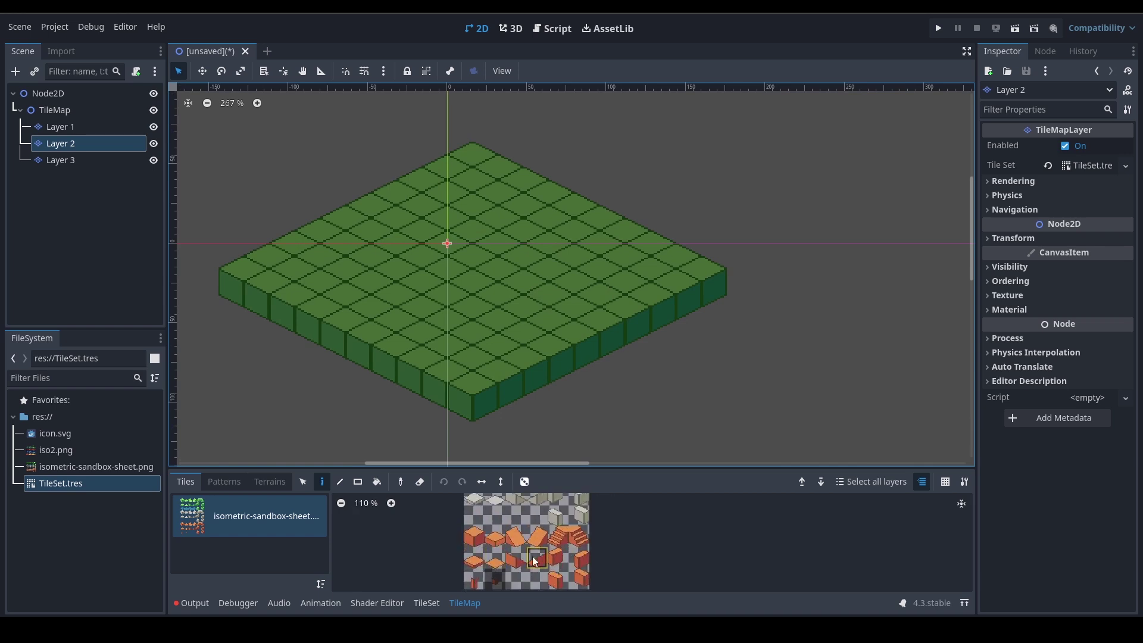
{"action": "middle_click_drag", "start_coordinate": [534, 560], "coordinate": [536, 538]}
{"action": "left_click", "coordinate": [476, 560]}
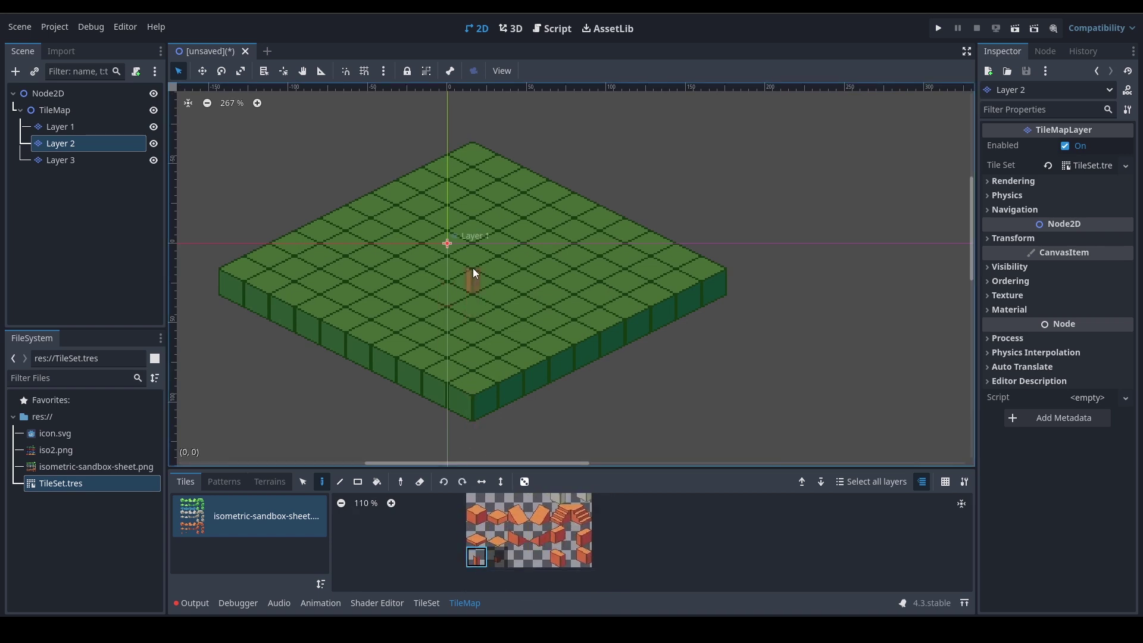
{"action": "left_click", "coordinate": [476, 262]}
- Place a green slab tile above the orange post on Layer 3
{"action": "left_click", "coordinate": [94, 160]}
{"action": "scroll", "coordinate": [619, 526], "scroll_direction": "up", "scroll_amount": 5}
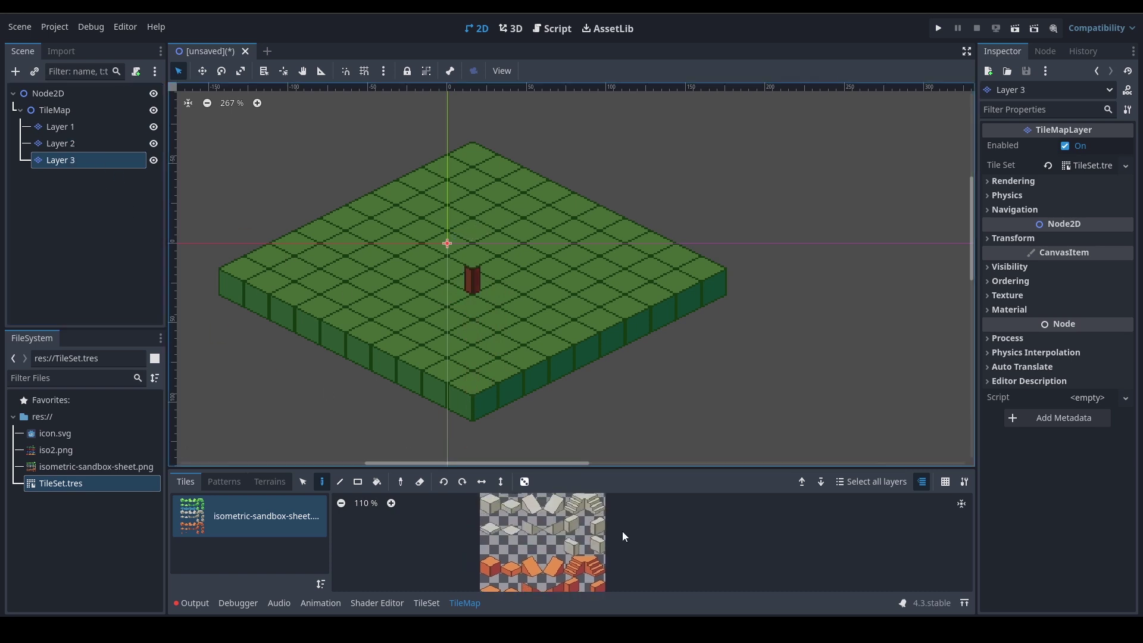
{"action": "scroll", "coordinate": [562, 531], "scroll_direction": "up", "scroll_amount": 1}
{"action": "left_click", "coordinate": [510, 514]}
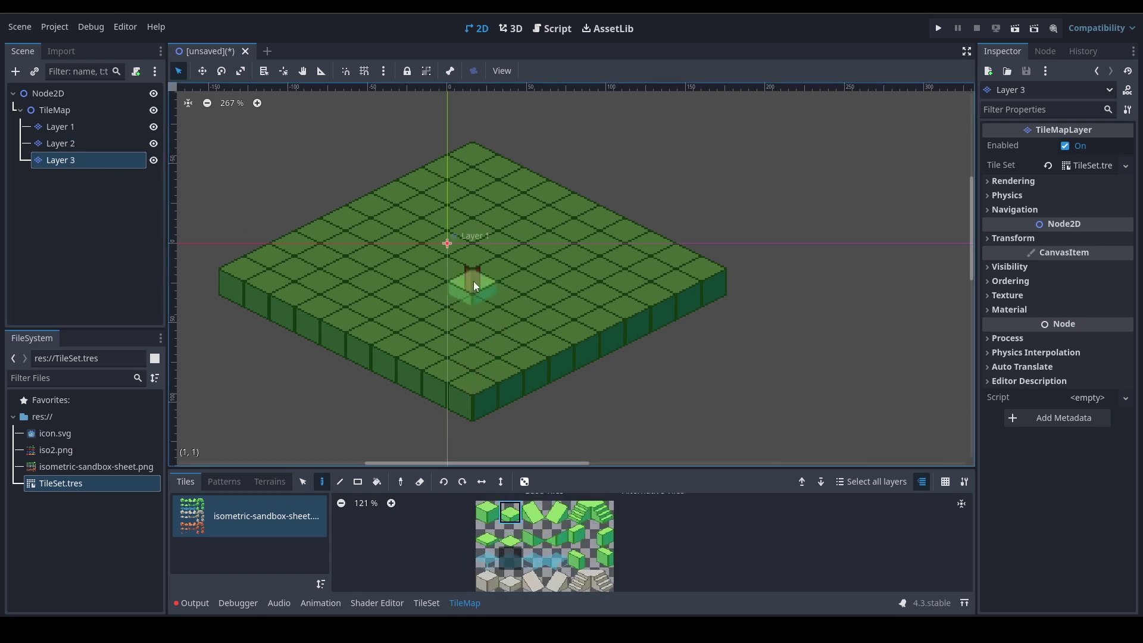
{"action": "left_click", "coordinate": [473, 260]}
- Paint a patch of grey cube tiles into the middle of the green floor on Layer 1
{"action": "left_click", "coordinate": [90, 127]}
{"action": "middle_click_drag", "start_coordinate": [481, 587], "coordinate": [458, 560]}
{"action": "left_click", "coordinate": [459, 560]}
{"action": "mouse_move", "coordinate": [446, 269]}
{"action": "left_mouse_down"}
{"action": "mouse_move", "coordinate": [547, 287]}
{"action": "mouse_move", "coordinate": [477, 327]}
{"action": "left_mouse_up"}
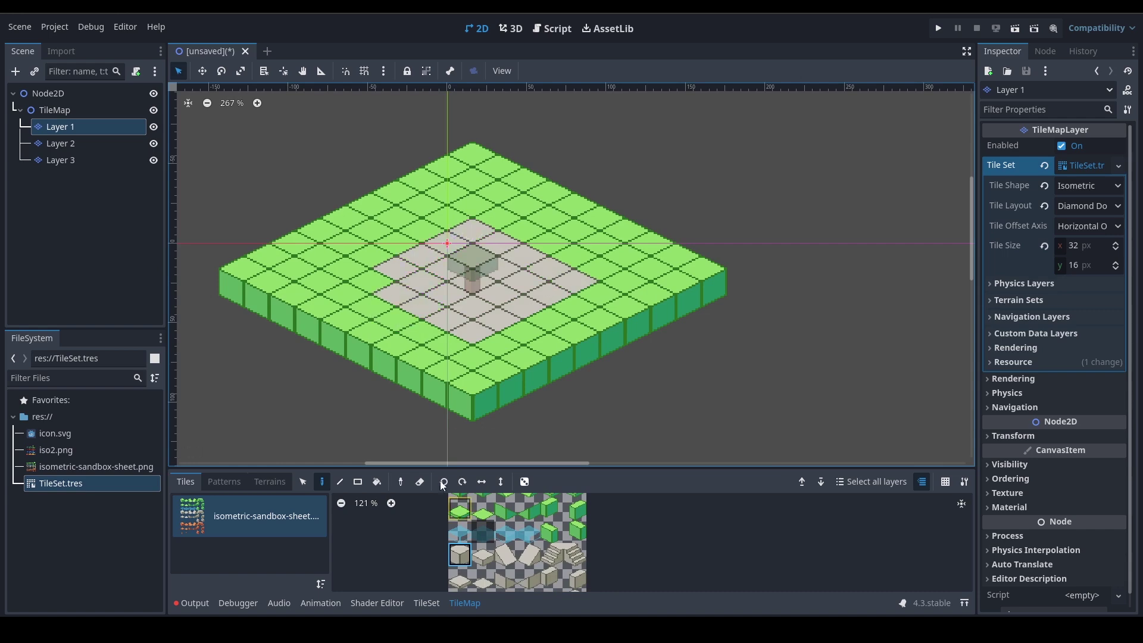
- Replace the slab above the orange post with a full green cube on Layer 3
{"action": "left_click", "coordinate": [66, 111]}
{"action": "left_click", "coordinate": [70, 160]}
{"action": "middle_click_drag", "start_coordinate": [539, 546], "coordinate": [535, 576]}
{"action": "left_click", "coordinate": [455, 516]}
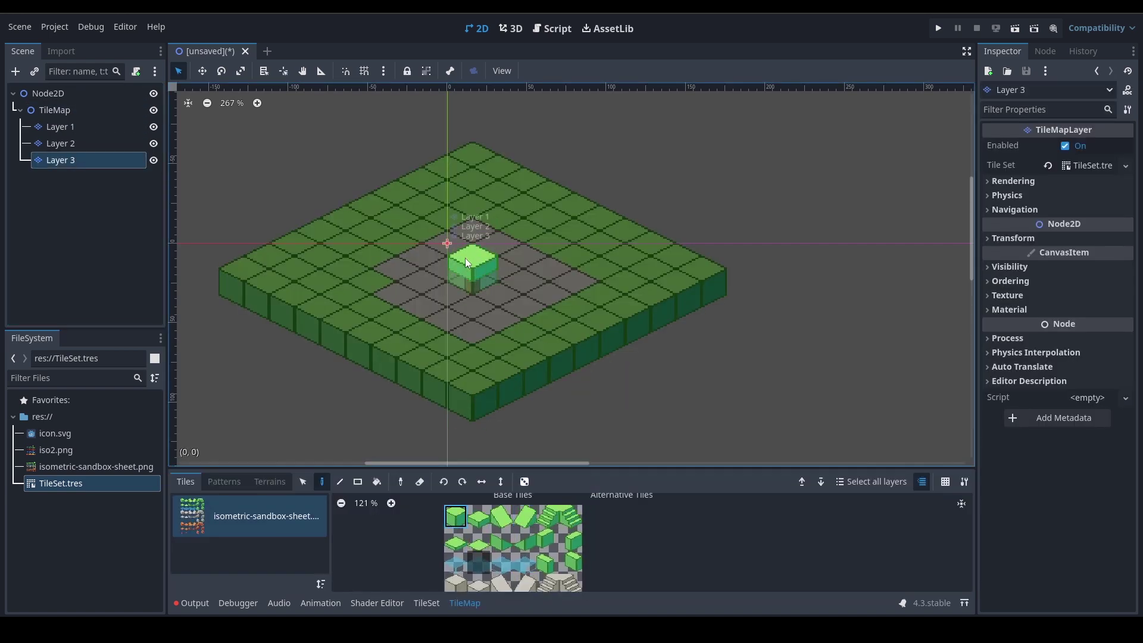
{"action": "left_click", "coordinate": [55, 110]}
{"action": "left_click", "coordinate": [87, 161]}
{"action": "left_click", "coordinate": [469, 255]}
- Clear the post and cube from Layers 2 and 3 and repaint the grey cube area on Layer 1
{"action": "left_click", "coordinate": [55, 111]}
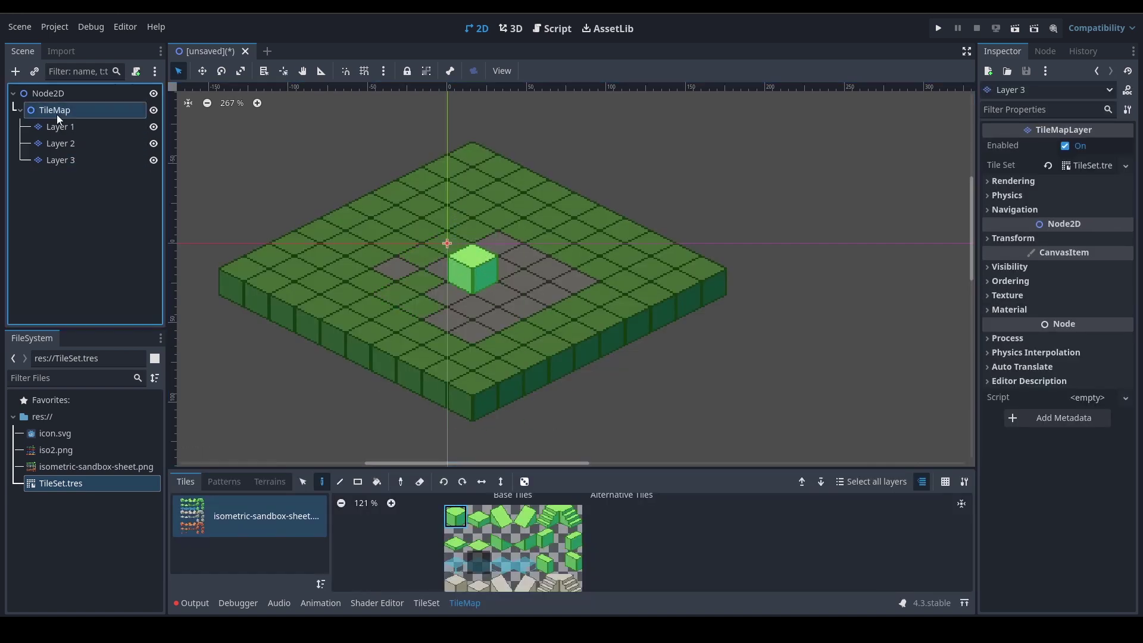
{"action": "left_click", "coordinate": [61, 144]}
{"action": "left_click", "coordinate": [61, 127]}
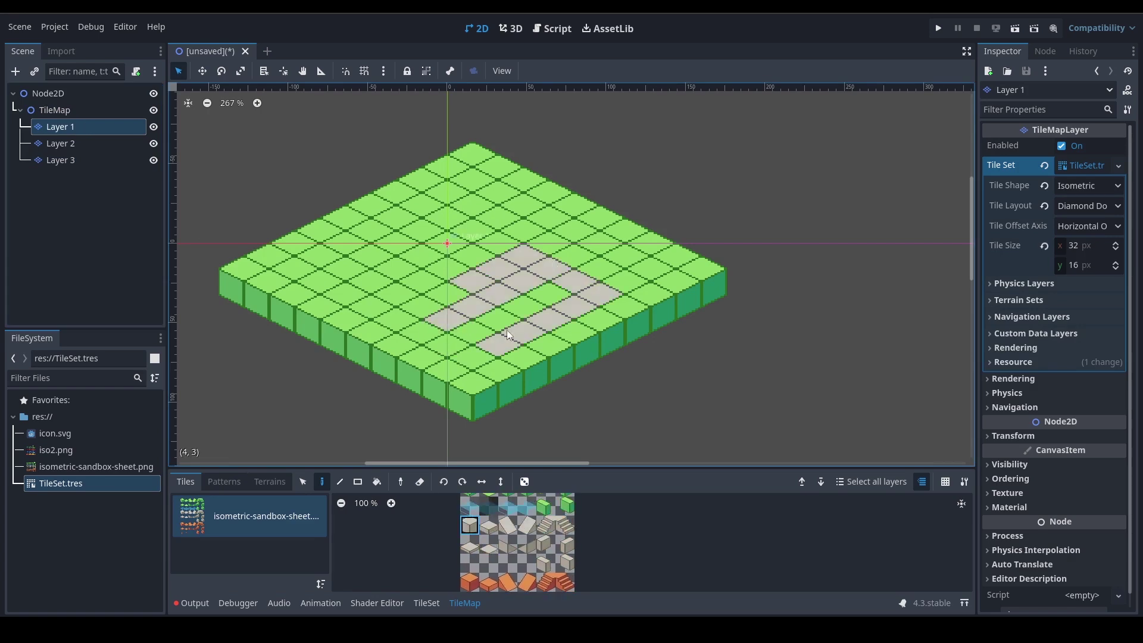
- Build a tree on the grey area from an orange post on Layer 2 and a full green cube above it on Layer 3
{"action": "left_click", "coordinate": [60, 144]}
{"action": "scroll", "coordinate": [470, 536], "scroll_direction": "down", "scroll_amount": 4}
{"action": "left_click", "coordinate": [474, 284]}
{"action": "left_click", "coordinate": [61, 160]}
{"action": "scroll", "coordinate": [436, 515], "scroll_direction": "up", "scroll_amount": 7}
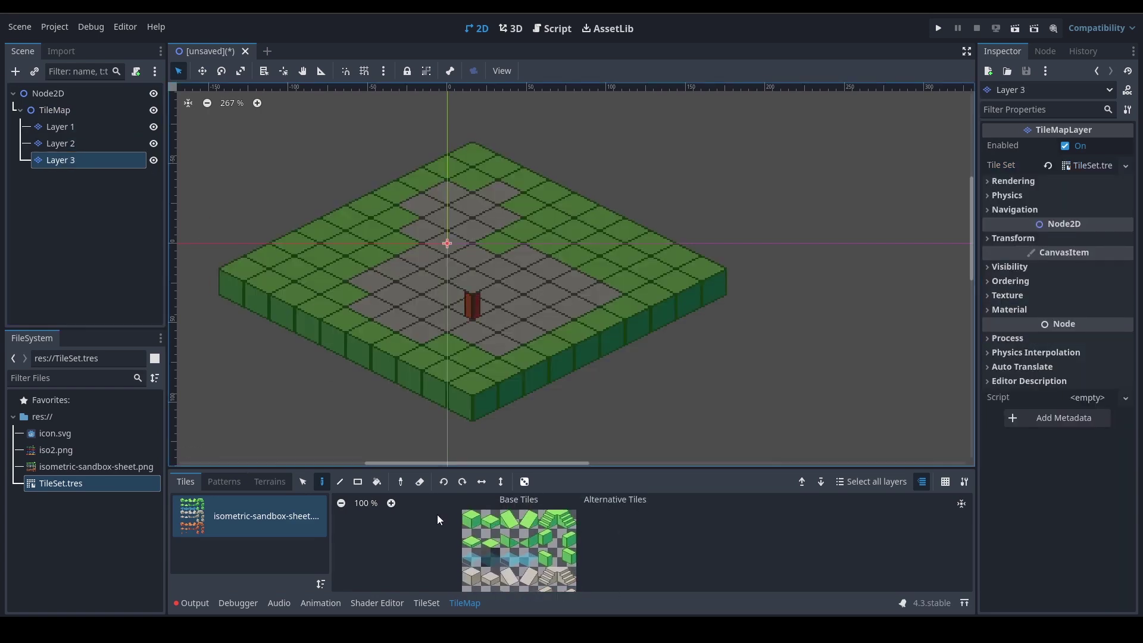
{"action": "left_click", "coordinate": [470, 518]}
{"action": "left_click", "coordinate": [471, 258]}
- Add a TileMapLayer named Layer 4 under the TileMap node, using TileSet.tres as its tile set
{"action": "left_click", "coordinate": [116, 232]}
{"action": "left_click", "coordinate": [60, 127]}
{"action": "left_click", "coordinate": [55, 110]}
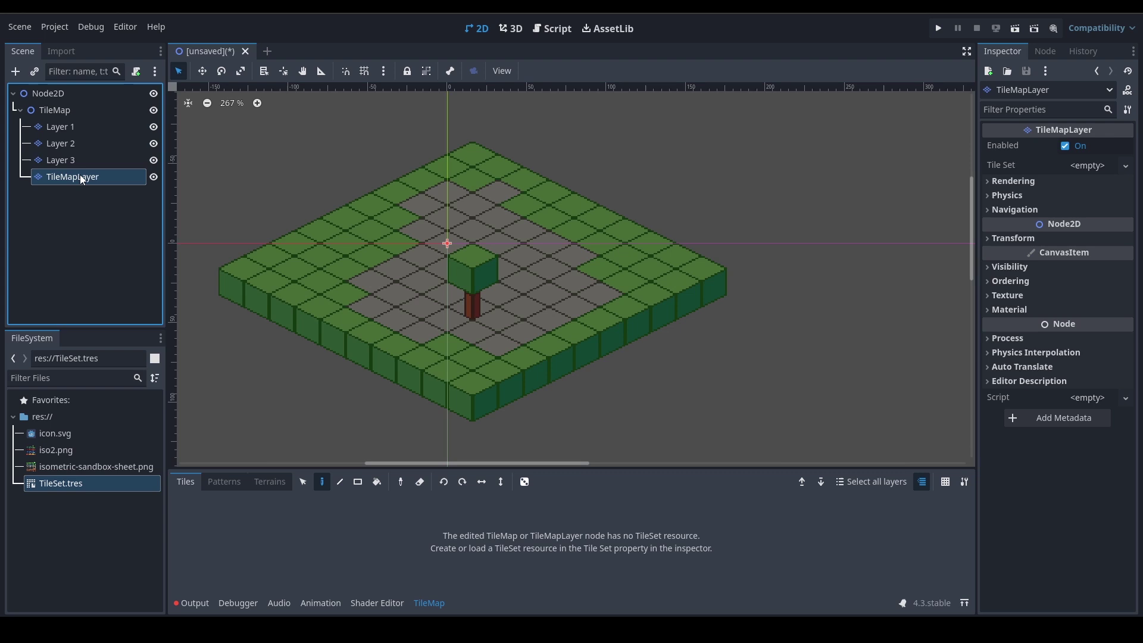
{"action": "left_click", "coordinate": [80, 174]}
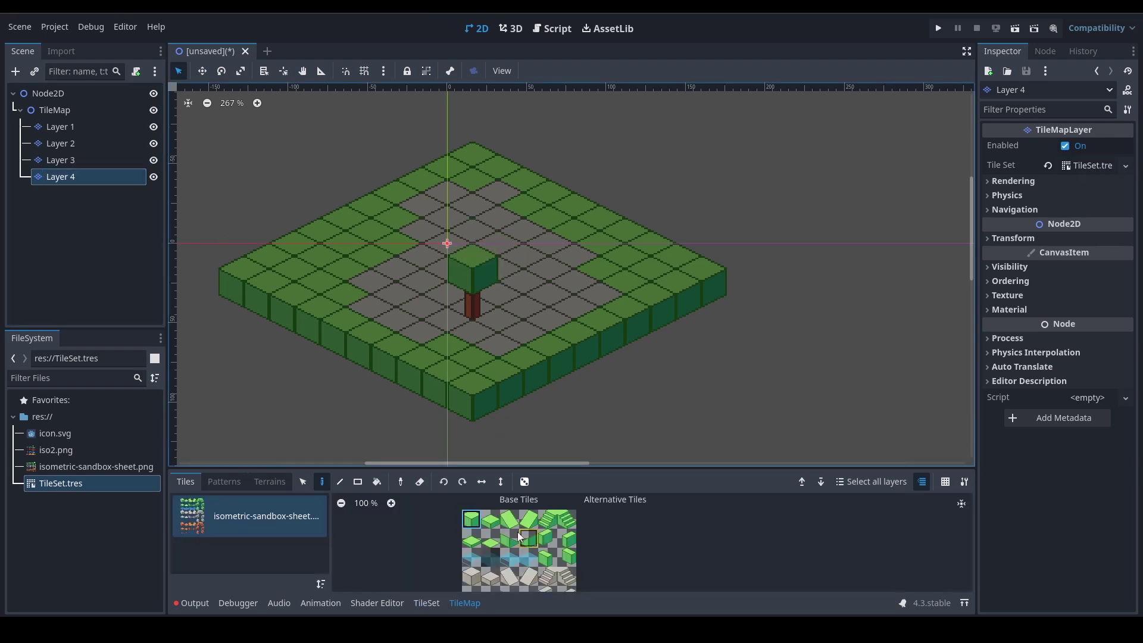
- Place the green slab tile on top of the tree's green cube on Layer 4
{"action": "left_click", "coordinate": [509, 521]}
{"action": "scroll", "coordinate": [494, 541], "scroll_direction": "up", "scroll_amount": 5}
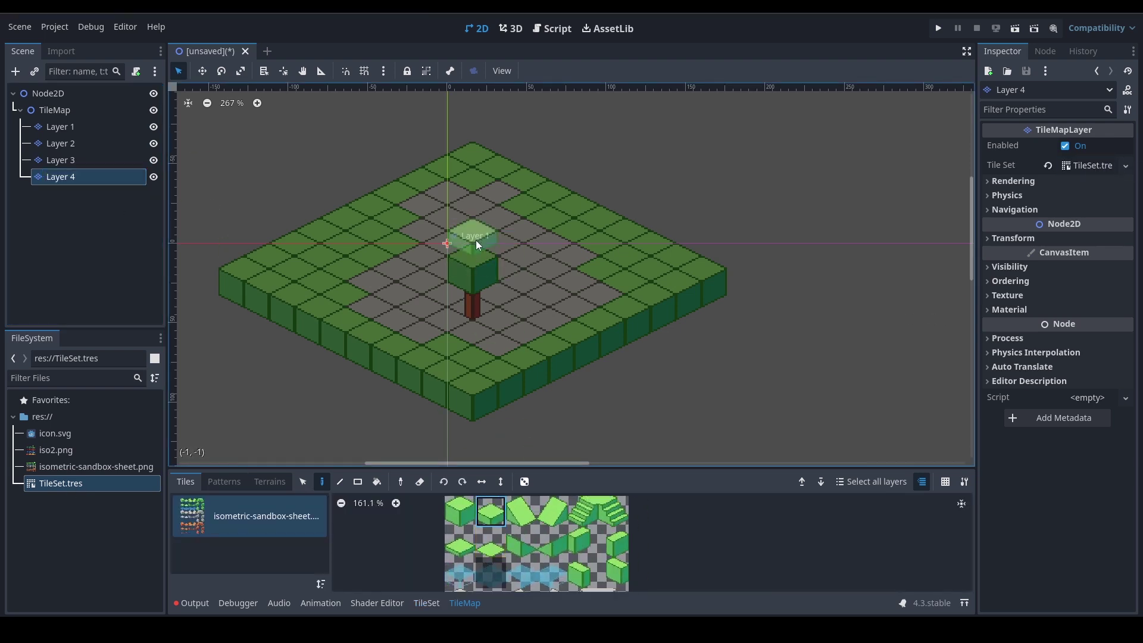